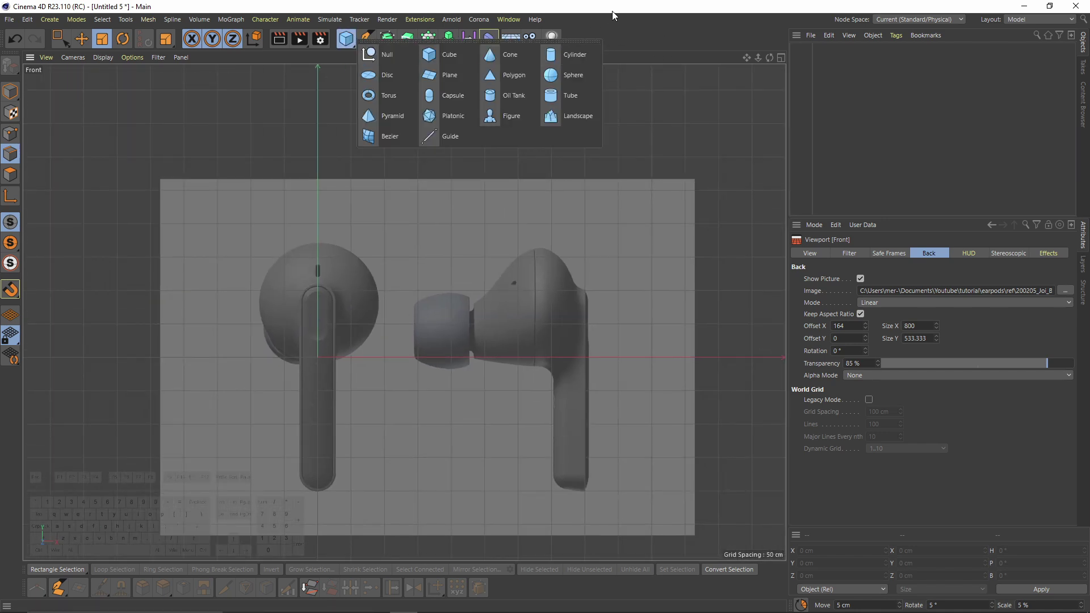
# - Add a cylinder primitive with 1 height segment, 12 rotation segments and -Z orientation
pyautogui.click(573, 54)
pyautogui.keyDown('alt'); pyautogui.moveTo(448, 295); pyautogui.dragTo(481, 273, button='middle'); pyautogui.keyUp('alt')
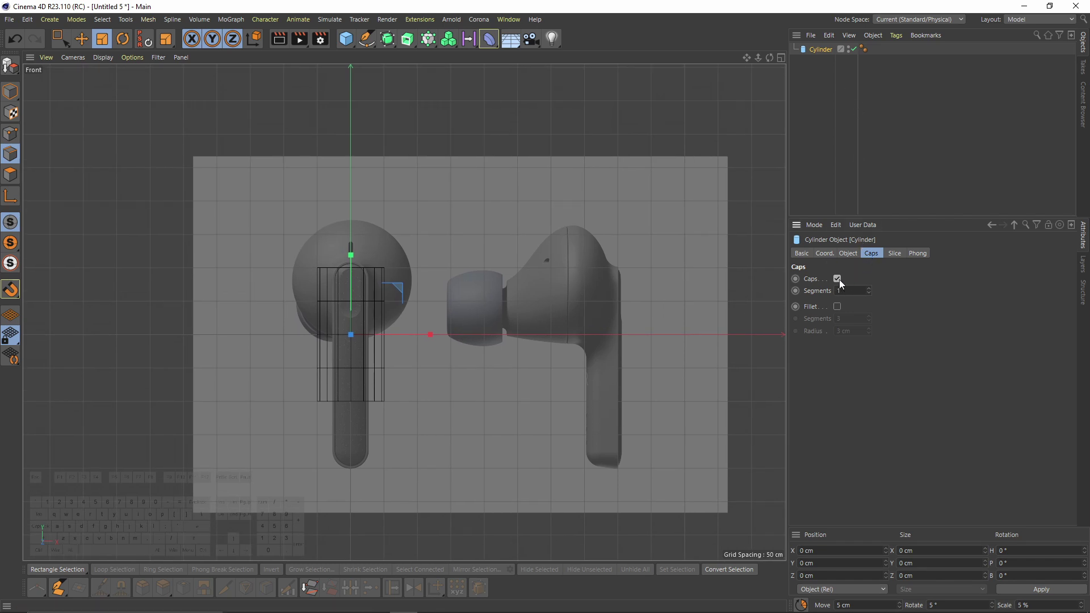
pyautogui.keyDown('alt'); pyautogui.moveTo(607, 274); pyautogui.dragTo(640, 260, button='middle'); pyautogui.keyUp('alt')
pyautogui.click(847, 254)
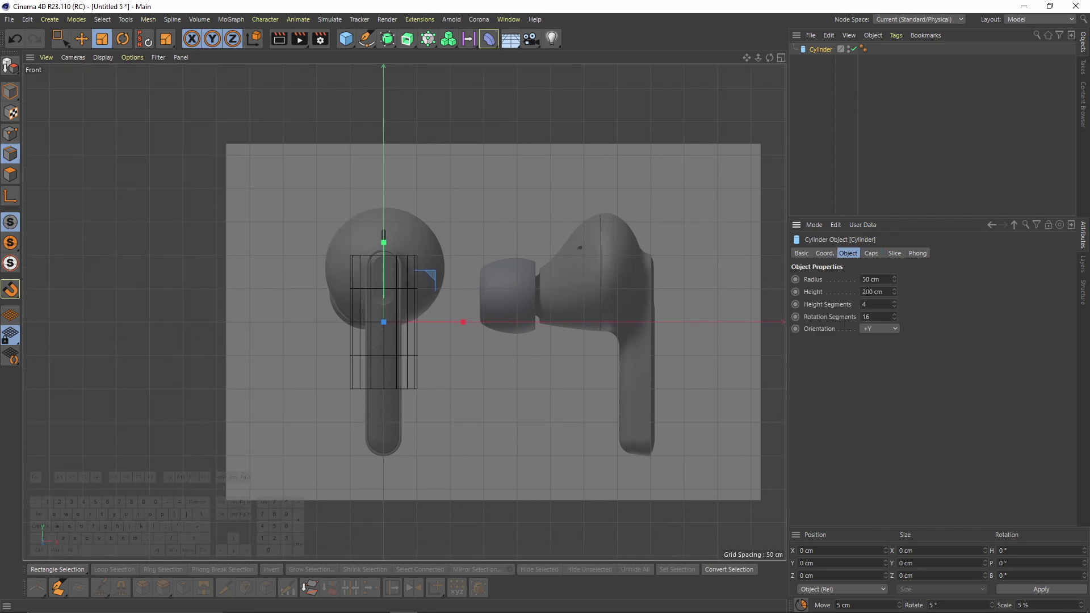
pyautogui.write('1')
pyautogui.press('Tab')
pyautogui.write('12')
pyautogui.press('Return')
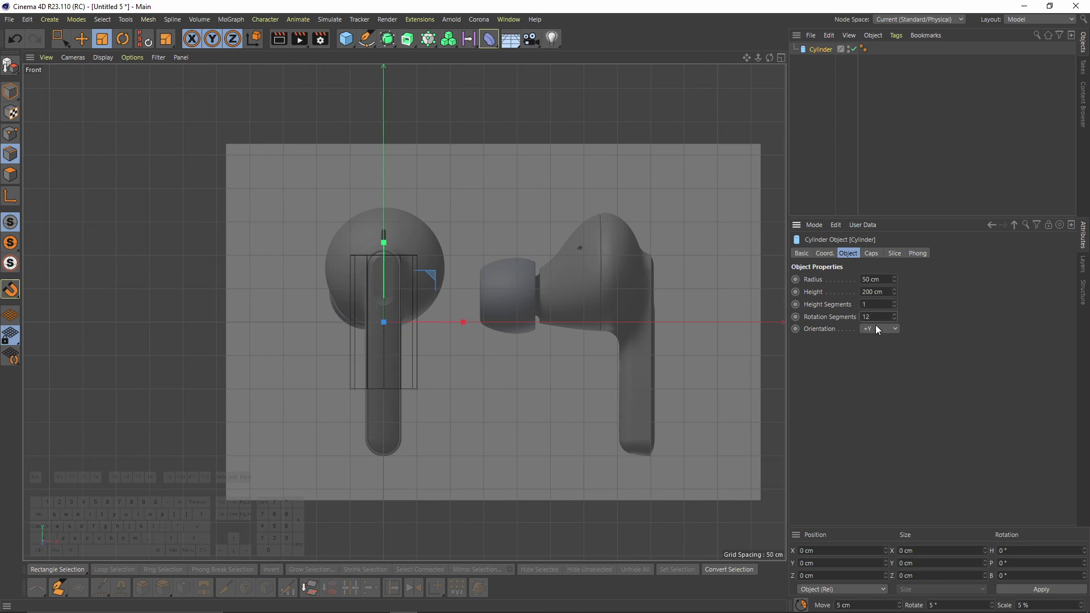
pyautogui.scroll(-2, 878, 329)
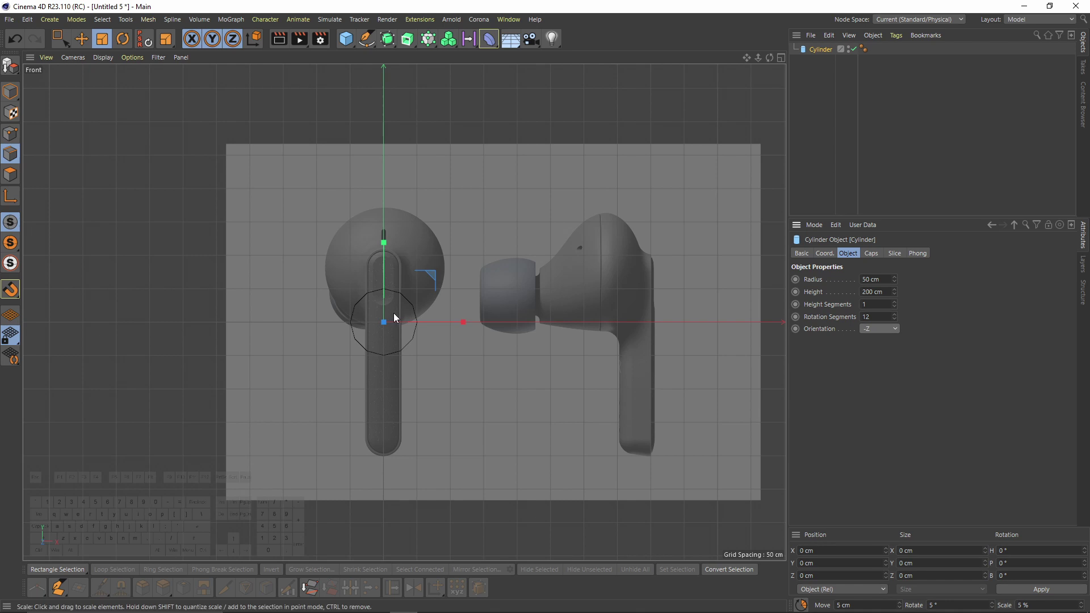
# - Scale the cylinder to about 181 cm across and position it over the earbud's round head in the Front view
pyautogui.press('t')
pyautogui.scroll(4, 406, 297)
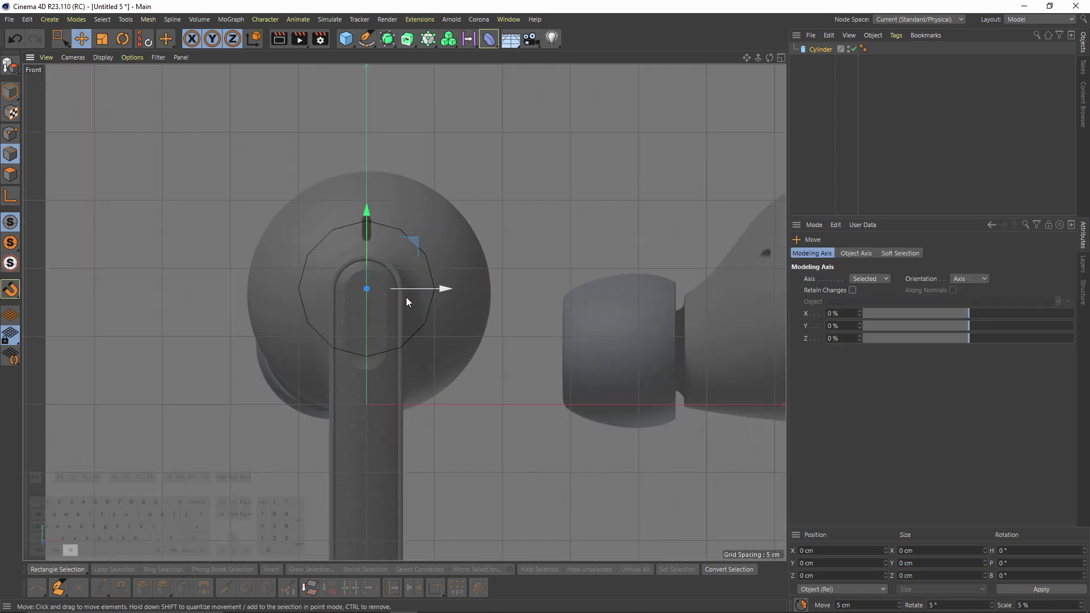
pyautogui.moveTo(413, 373)
pyautogui.mouseDown()
pyautogui.moveTo(649, 335)
pyautogui.moveTo(411, 373)
pyautogui.mouseUp()
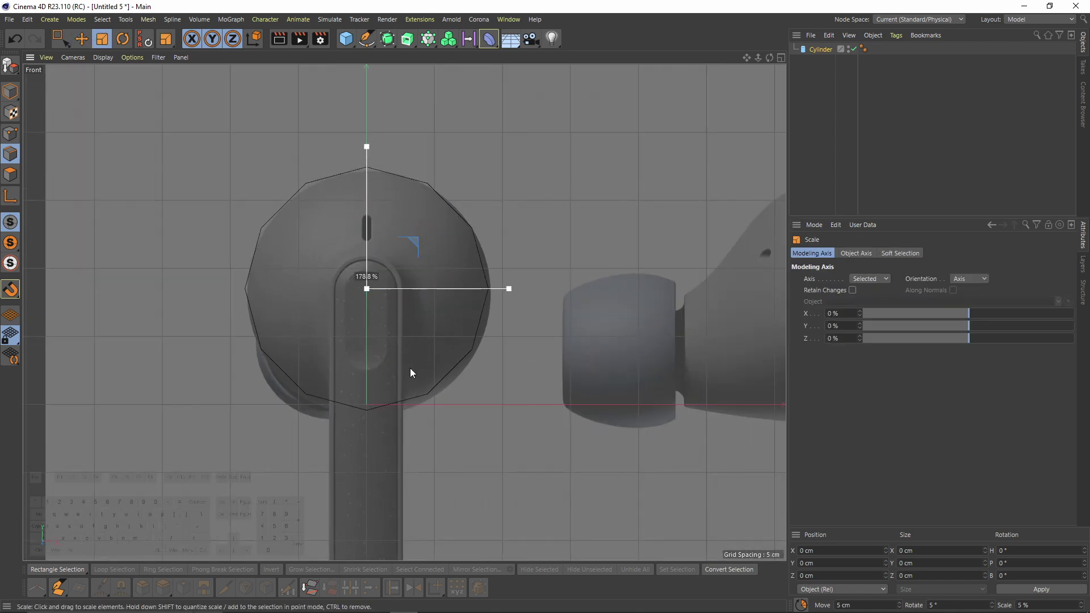
pyautogui.scroll(2, 391, 250)
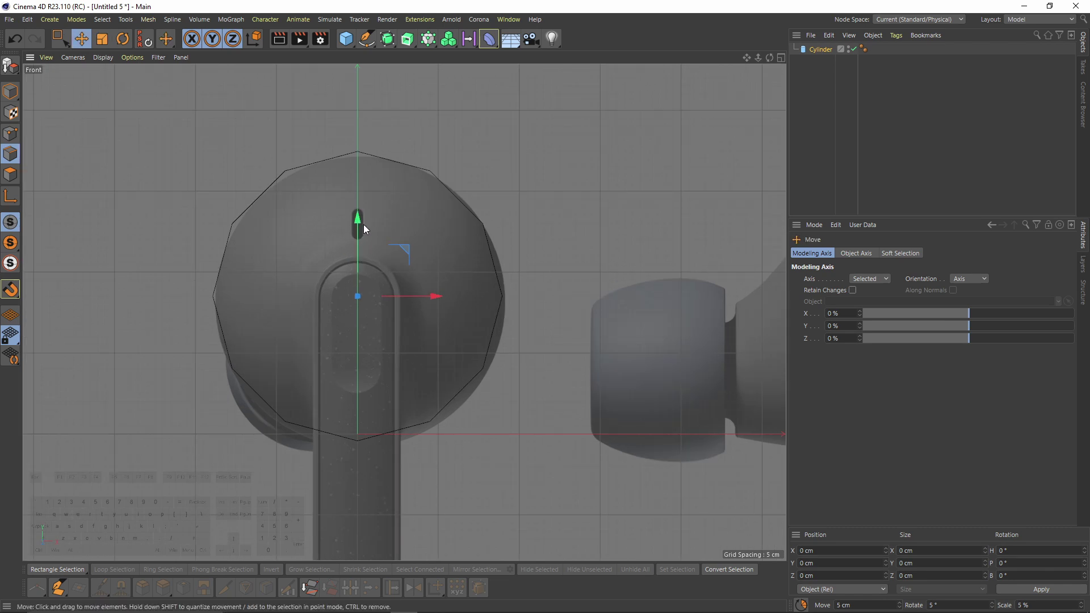
pyautogui.moveTo(417, 283); pyautogui.dragTo(319, 359)
# - Load the earbud reference image as the Right view's background, with 83% transparency and a horizontal offset of -160
pyautogui.keyDown('alt'); pyautogui.moveTo(466, 302); pyautogui.dragTo(308, 302, button='right'); pyautogui.keyUp('alt')
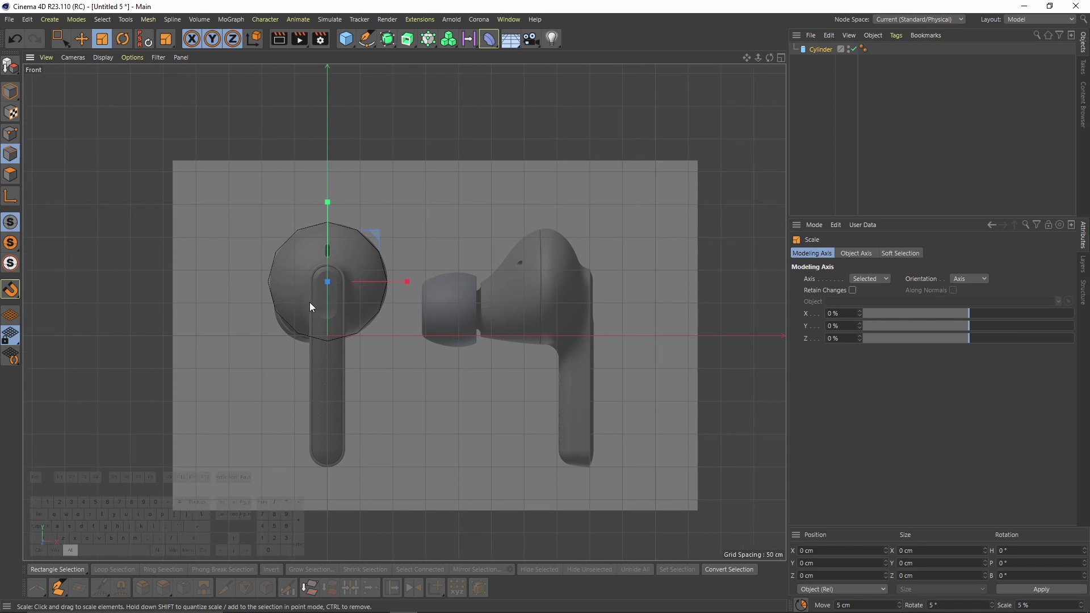
pyautogui.middleClick(308, 302)
pyautogui.middleClick(288, 370)
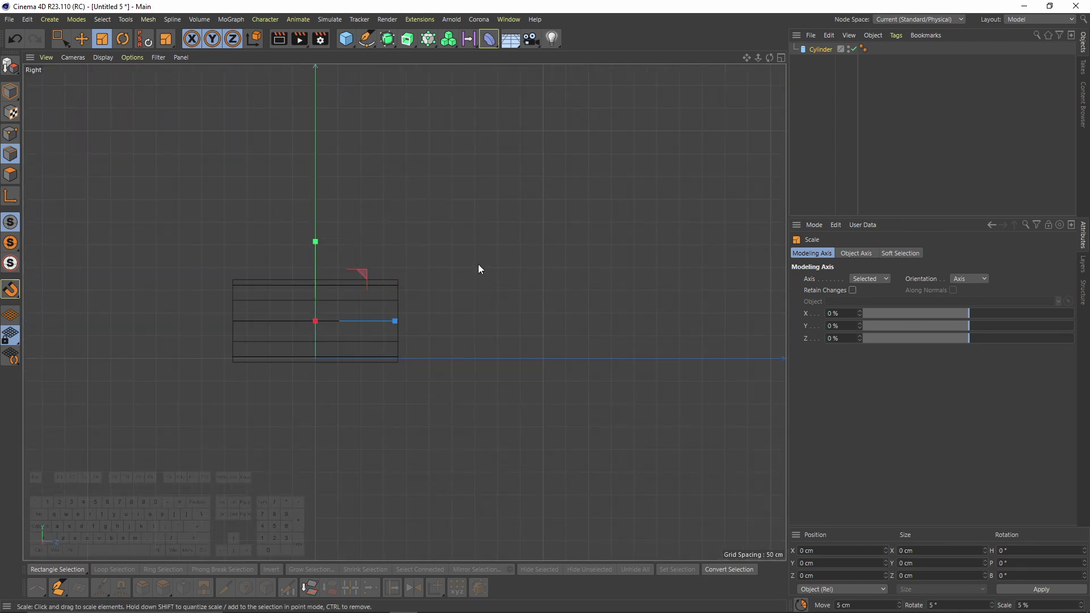
pyautogui.hotkey('shift', 'v')
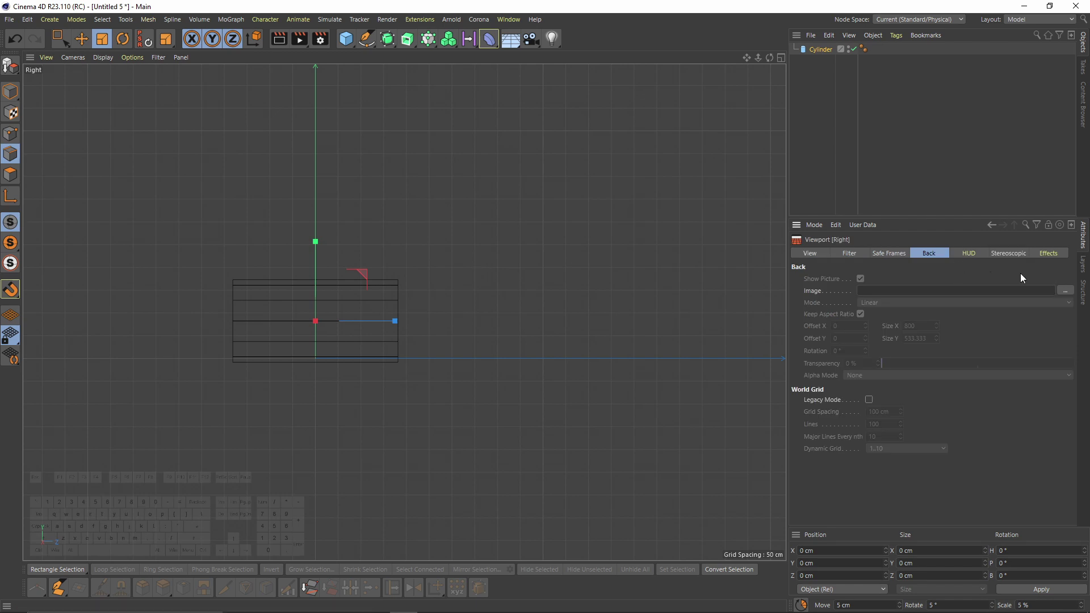
pyautogui.click(1066, 292)
pyautogui.doubleClick(134, 117)
pyautogui.moveTo(1022, 365)
pyautogui.mouseDown()
pyautogui.moveTo(992, 362)
pyautogui.moveTo(1043, 362)
pyautogui.mouseUp()
pyautogui.scroll(2, 297, 303)
pyautogui.keyDown('alt'); pyautogui.moveTo(450, 314); pyautogui.dragTo(593, 269, button='middle'); pyautogui.keyUp('alt')
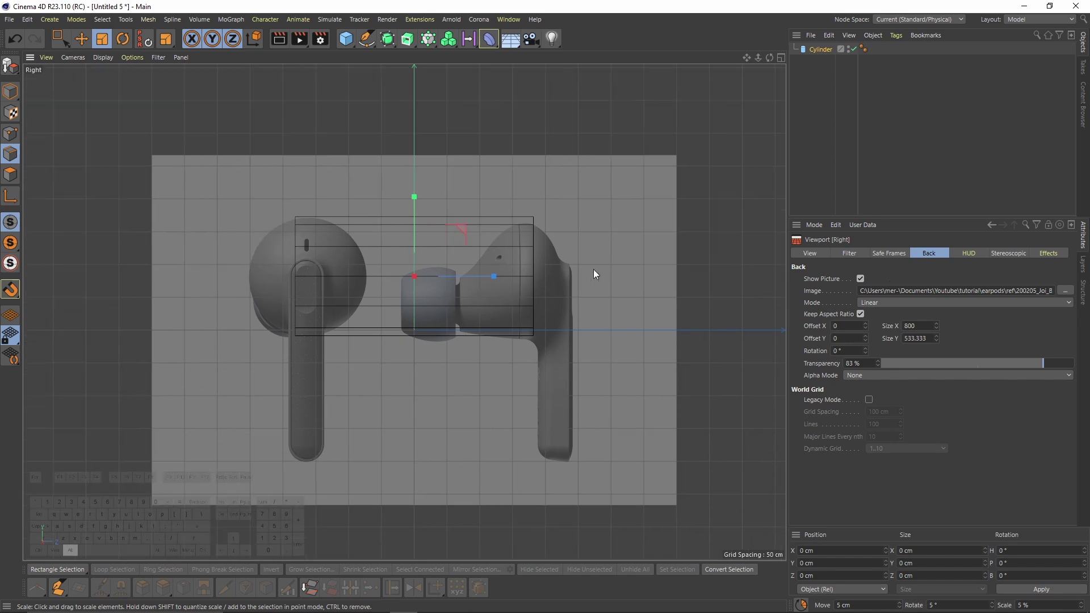
pyautogui.moveTo(868, 327); pyautogui.dragTo(777, 328)
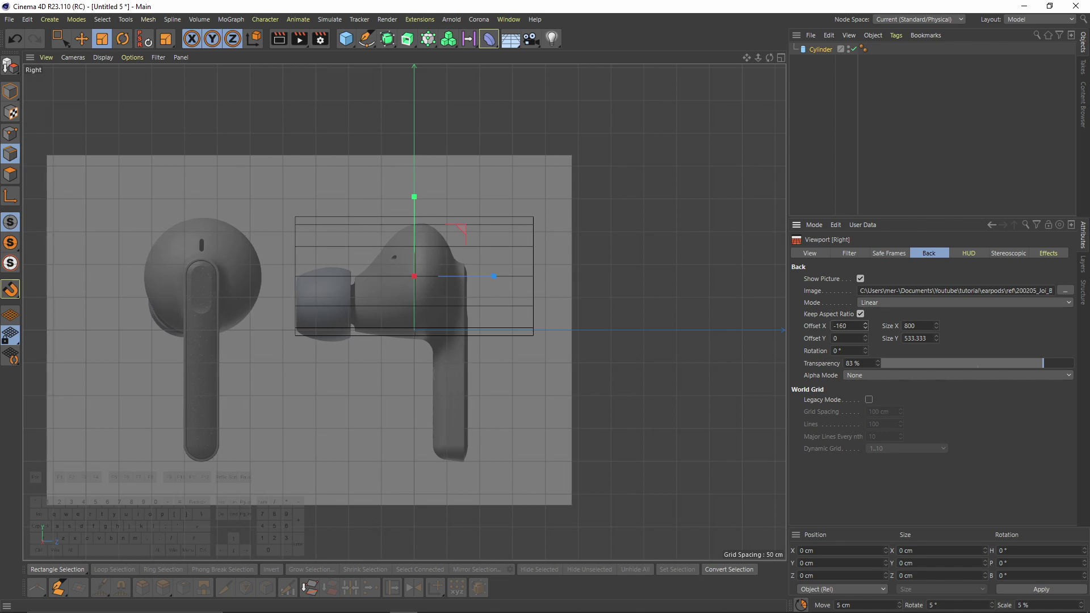
# - Show the Perspective view with Gouraud shading and lines, and convert the cylinder to an editable polygon object
pyautogui.middleClick(467, 285)
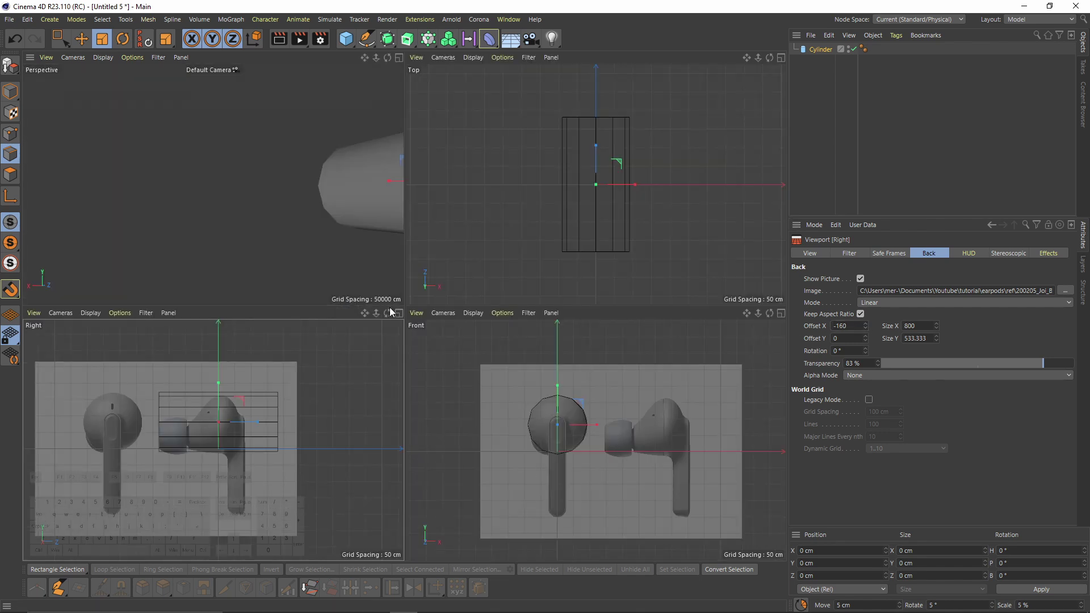
pyautogui.middleClick(311, 197)
pyautogui.scroll(-2, 604, 217)
pyautogui.press('n')
pyautogui.press('b')
pyautogui.keyDown('alt'); pyautogui.moveTo(771, 257); pyautogui.dragTo(453, 313); pyautogui.keyUp('alt')
pyautogui.press('c')
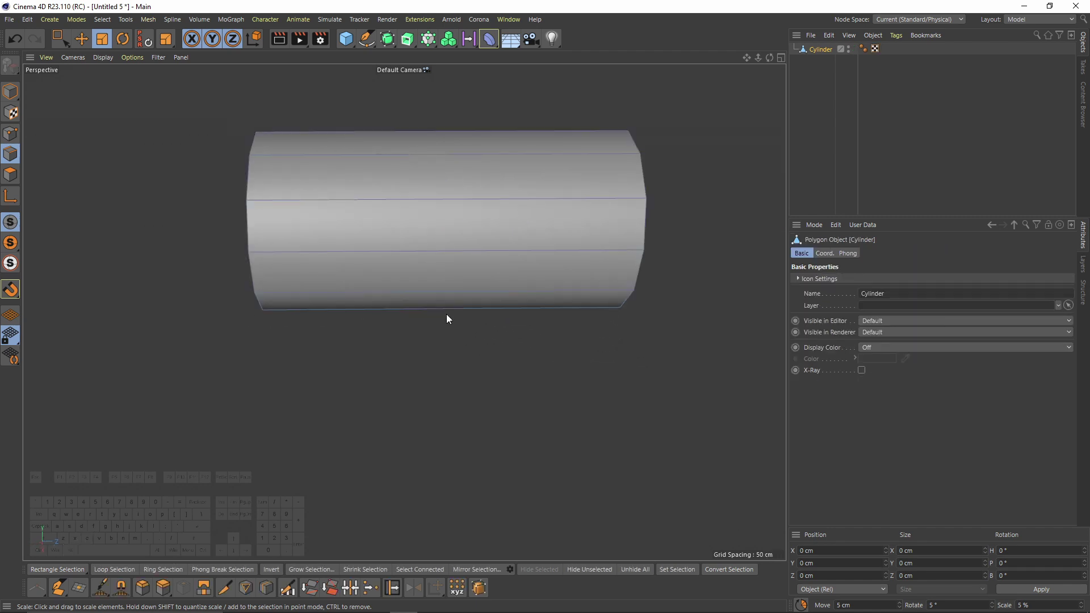
# - In point mode in the Right view, move the cylinder's ear-tip-side ring of points onto the earbud housing's seam
pyautogui.click(10, 134)
pyautogui.middleClick(293, 265)
pyautogui.middleClick(284, 402)
pyautogui.press('0')
pyautogui.moveTo(267, 190); pyautogui.dragTo(330, 346)
pyautogui.scroll(3, 340, 309)
pyautogui.moveTo(340, 252); pyautogui.dragTo(544, 272)
# - Move the cylinder's stem-side ring of points closer to the seam, to about Z 29.6 cm
pyautogui.keyDown('alt'); pyautogui.moveTo(611, 208); pyautogui.dragTo(441, 206, button='middle'); pyautogui.keyUp('alt')
pyautogui.moveTo(431, 96); pyautogui.dragTo(561, 381)
pyautogui.moveTo(581, 250); pyautogui.dragTo(403, 231)
# - Set the Right view background image's vertical offset to 8 to align the housing with the cylinder
pyautogui.keyDown('alt'); pyautogui.moveTo(402, 232); pyautogui.dragTo(576, 162, button='middle'); pyautogui.keyUp('alt')
pyautogui.keyDown('alt'); pyautogui.moveTo(522, 131); pyautogui.dragTo(553, 233, button='middle'); pyautogui.keyUp('alt')
pyautogui.keyDown('alt'); pyautogui.moveTo(533, 255); pyautogui.dragTo(574, 268, button='right'); pyautogui.keyUp('alt')
pyautogui.keyDown('alt'); pyautogui.moveTo(574, 267); pyautogui.dragTo(581, 319, button='middle'); pyautogui.keyUp('alt')
pyautogui.keyDown('alt'); pyautogui.moveTo(581, 319); pyautogui.dragTo(507, 349, button='right'); pyautogui.keyUp('alt')
pyautogui.keyDown('alt'); pyautogui.moveTo(589, 283); pyautogui.dragTo(573, 271, button='middle'); pyautogui.keyUp('alt')
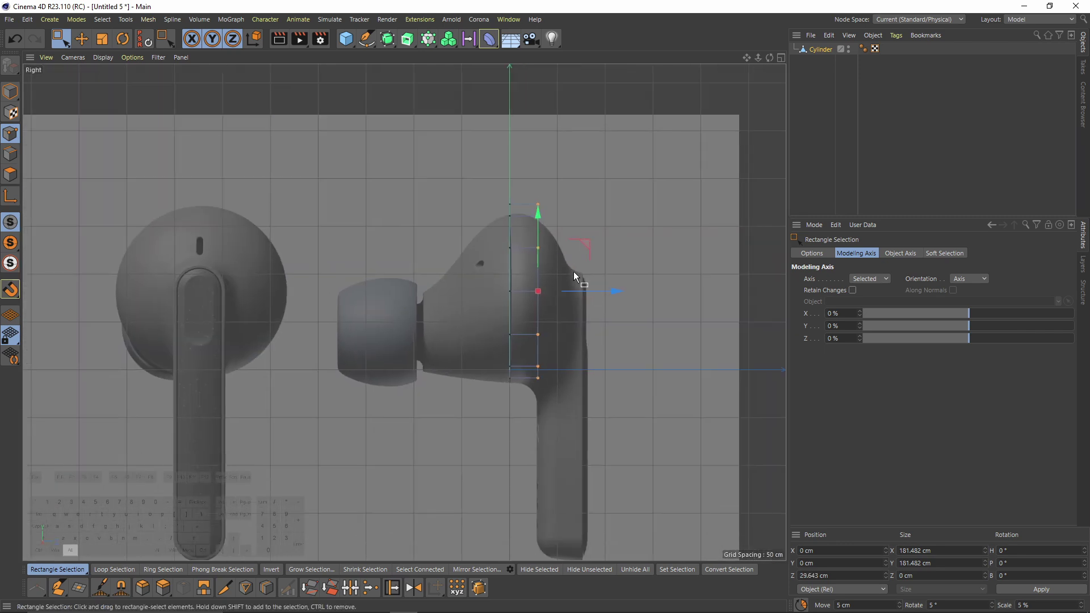
pyautogui.keyDown('alt'); pyautogui.moveTo(499, 335); pyautogui.dragTo(532, 334, button='right'); pyautogui.keyUp('alt')
pyautogui.keyDown('alt'); pyautogui.moveTo(532, 335); pyautogui.dragTo(507, 331, button='middle'); pyautogui.keyUp('alt')
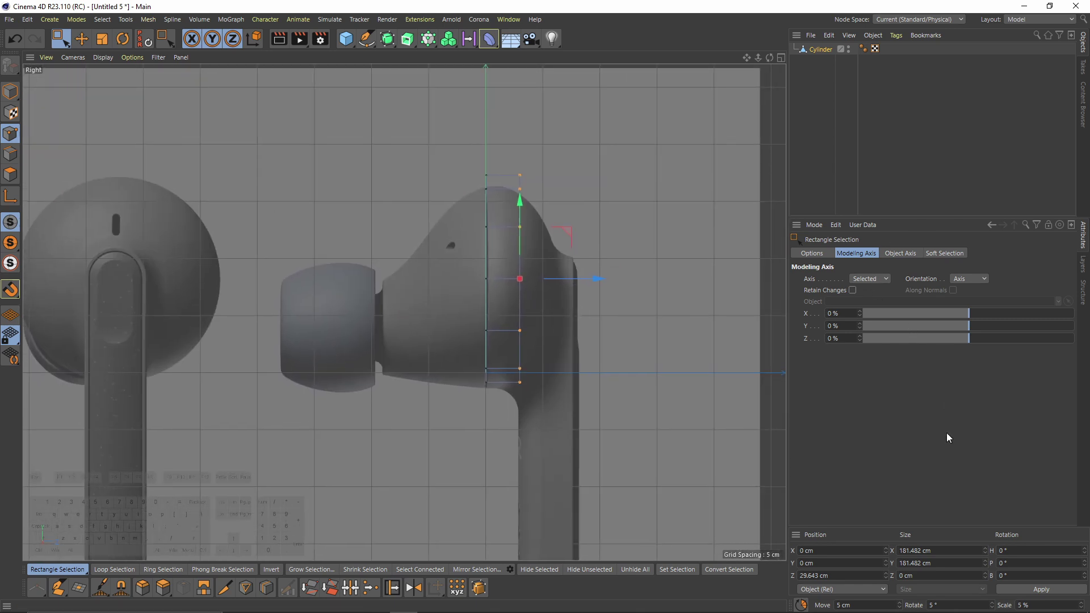
pyautogui.hotkey('shift', 'v')
pyautogui.click(865, 335)
pyautogui.click(865, 334)
pyautogui.click(866, 335)
pyautogui.click(865, 334)
pyautogui.click(865, 335)
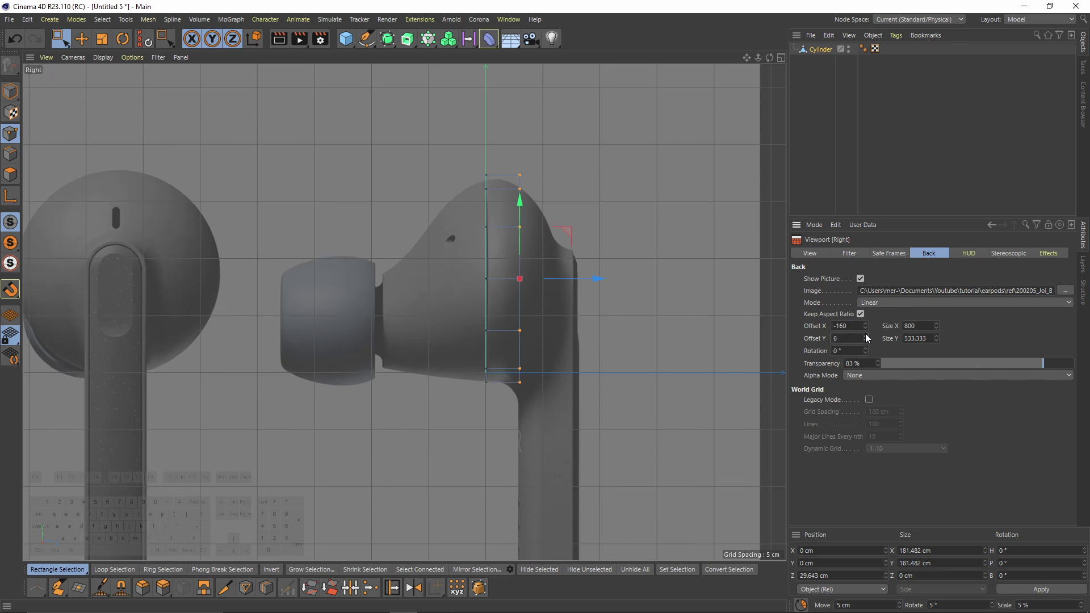
pyautogui.click(867, 337)
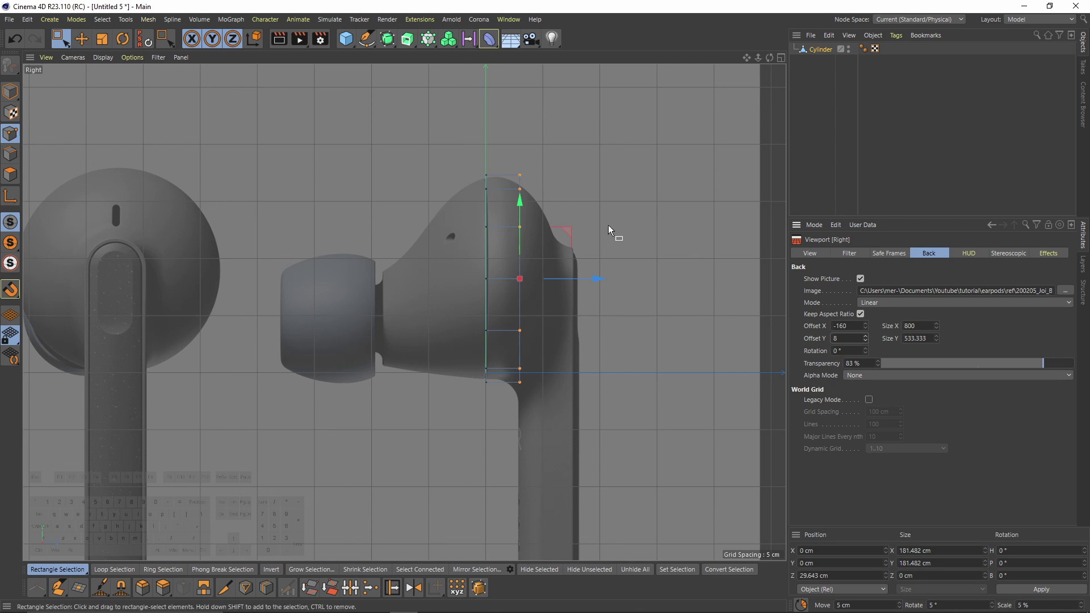
# - Select the stem-side ring of points, transfer the selection to edges and move the ring to about Z 20.5 cm
pyautogui.keyDown('alt'); pyautogui.moveTo(555, 281); pyautogui.dragTo(484, 282, button='middle'); pyautogui.keyUp('alt')
pyautogui.scroll(2, 484, 282)
pyautogui.moveTo(423, 141); pyautogui.dragTo(505, 454)
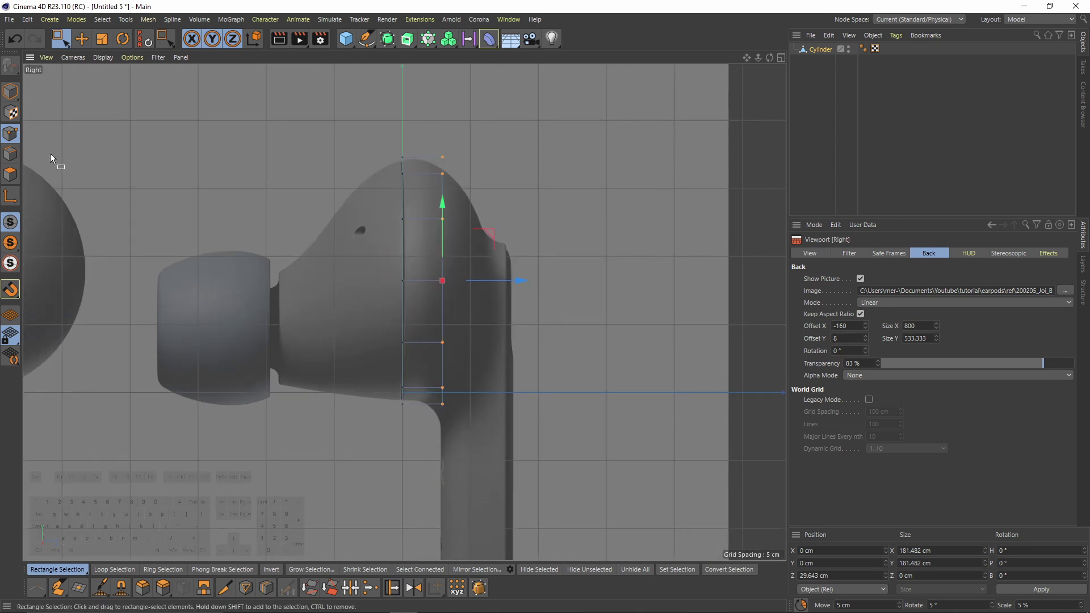
pyautogui.press('ctrl')
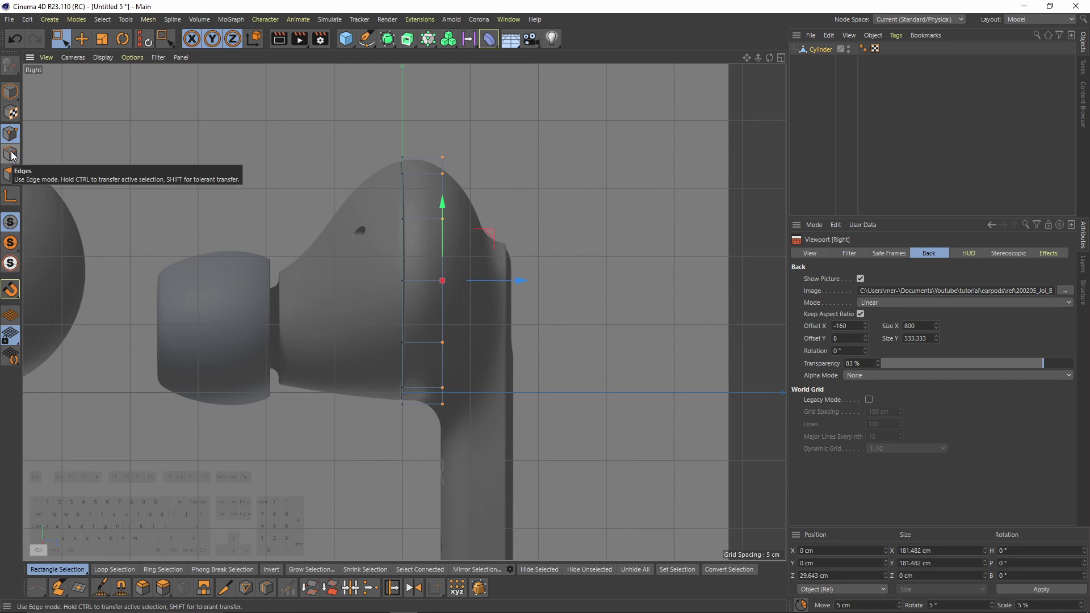
pyautogui.keyDown('ctrl'); pyautogui.click(12, 155); pyautogui.keyUp('ctrl')
pyautogui.moveTo(512, 282); pyautogui.dragTo(503, 281)
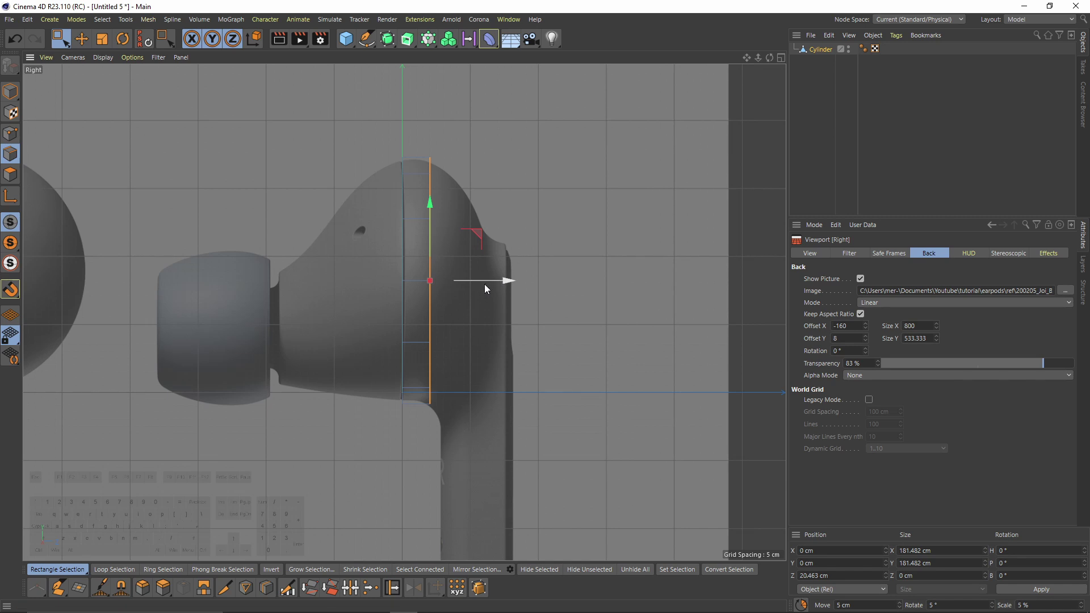
# - Extrude the stem-side edge ring to about Z 40.9 cm and scale it down to follow the housing's curved outline
pyautogui.keyDown('ctrl'); pyautogui.moveTo(480, 280); pyautogui.dragTo(509, 286); pyautogui.keyUp('ctrl')
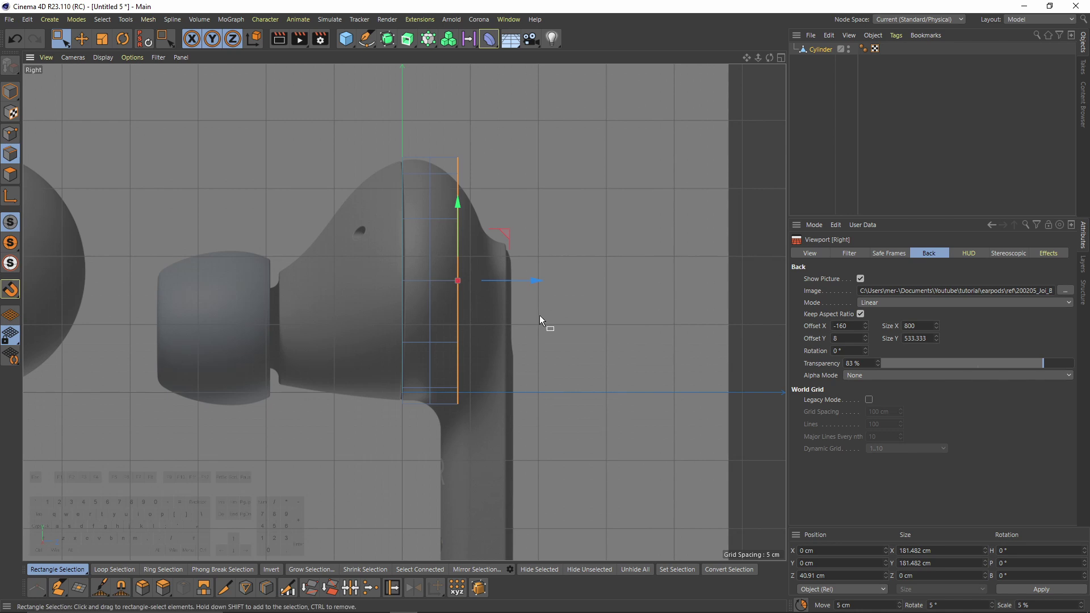
pyautogui.press('t')
pyautogui.moveTo(639, 397); pyautogui.dragTo(515, 370)
# - Extrude the edge ring again to about Z 62.2 cm and scale it down to about 89.8 cm across
pyautogui.press('e')
pyautogui.keyDown('ctrl'); pyautogui.moveTo(497, 281); pyautogui.dragTo(526, 287); pyautogui.keyUp('ctrl')
pyautogui.press('t')
pyautogui.moveTo(648, 387); pyautogui.dragTo(573, 375)
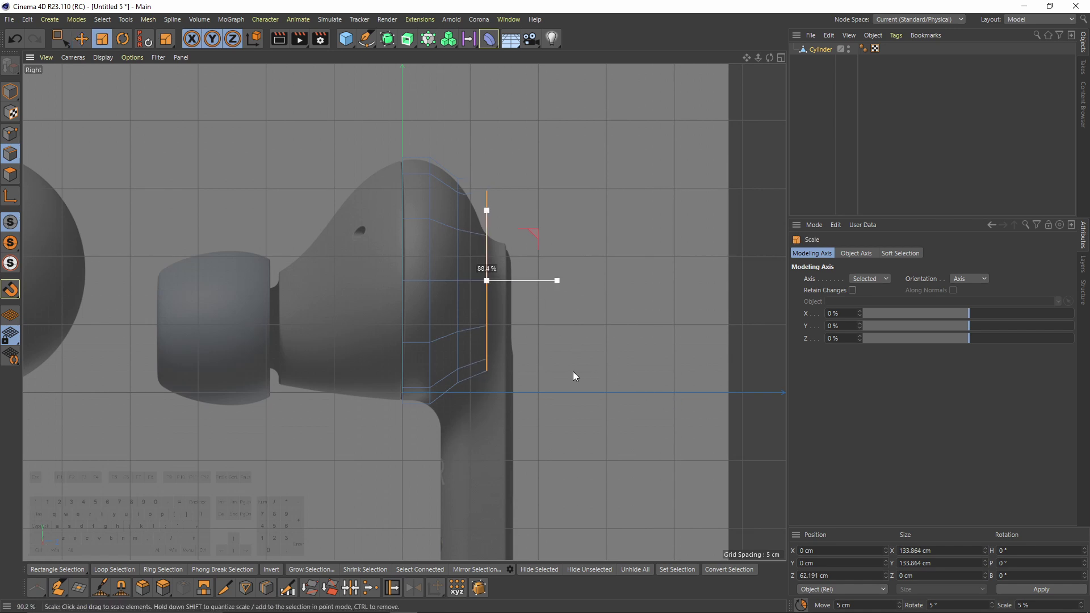
pyautogui.moveTo(392, 329); pyautogui.dragTo(381, 332)
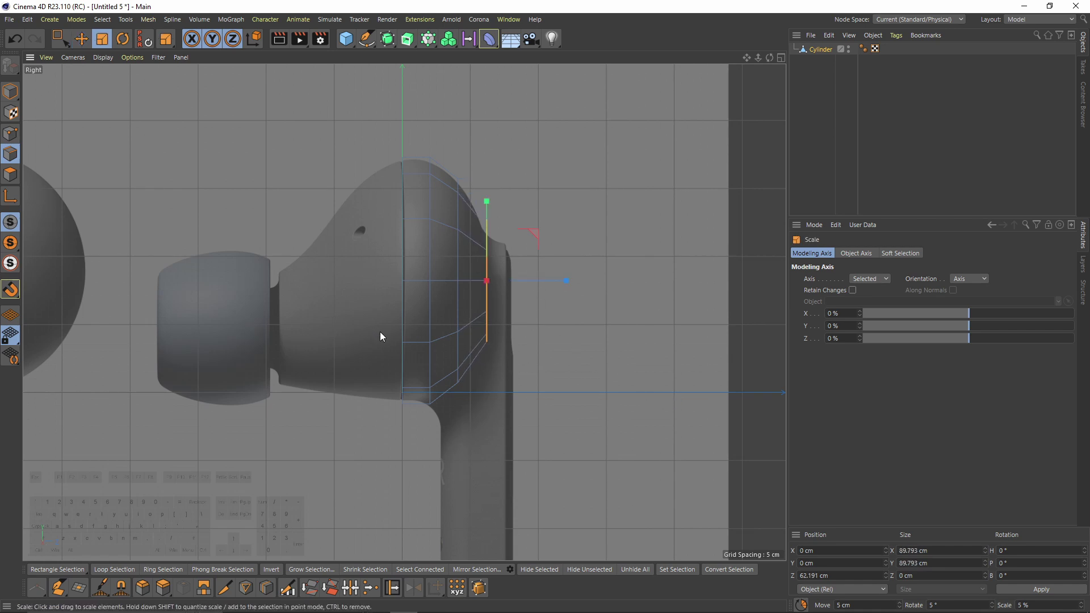
# - Extrude the end ring inward to about 44.8 cm across and collapse it to a single point
pyautogui.press('F1')
pyautogui.keyDown('alt'); pyautogui.moveTo(248, 175); pyautogui.dragTo(386, 273); pyautogui.keyUp('alt')
pyautogui.press('m')
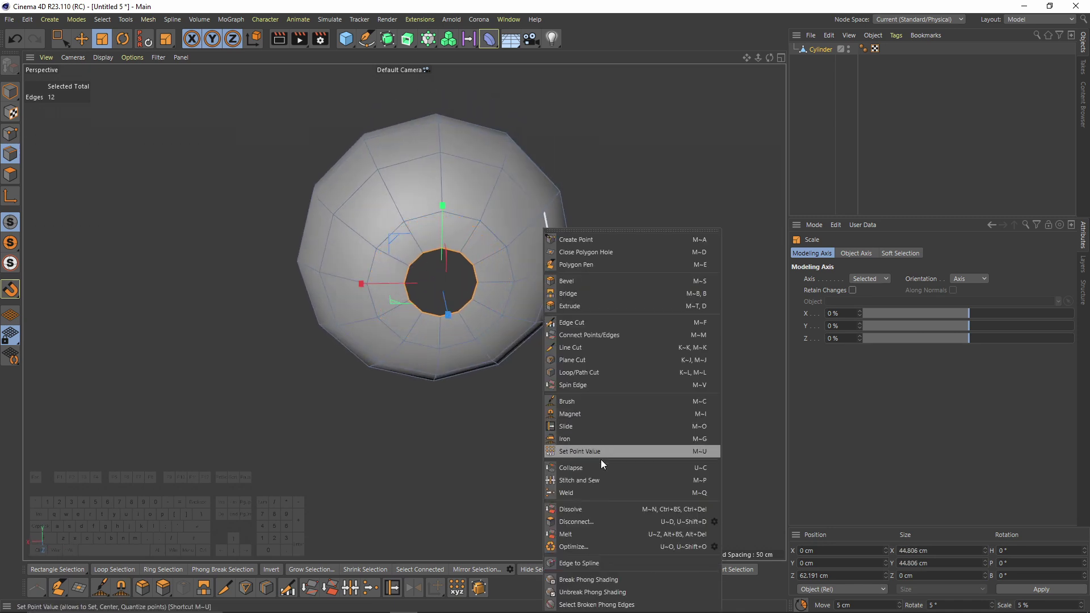
pyautogui.click(582, 469)
# - Select the open rim loop on the wide side, scale it inward and collapse it to close the opening
pyautogui.keyDown('alt'); pyautogui.moveTo(460, 213); pyautogui.dragTo(474, 256); pyautogui.keyUp('alt')
pyautogui.doubleClick(438, 229)
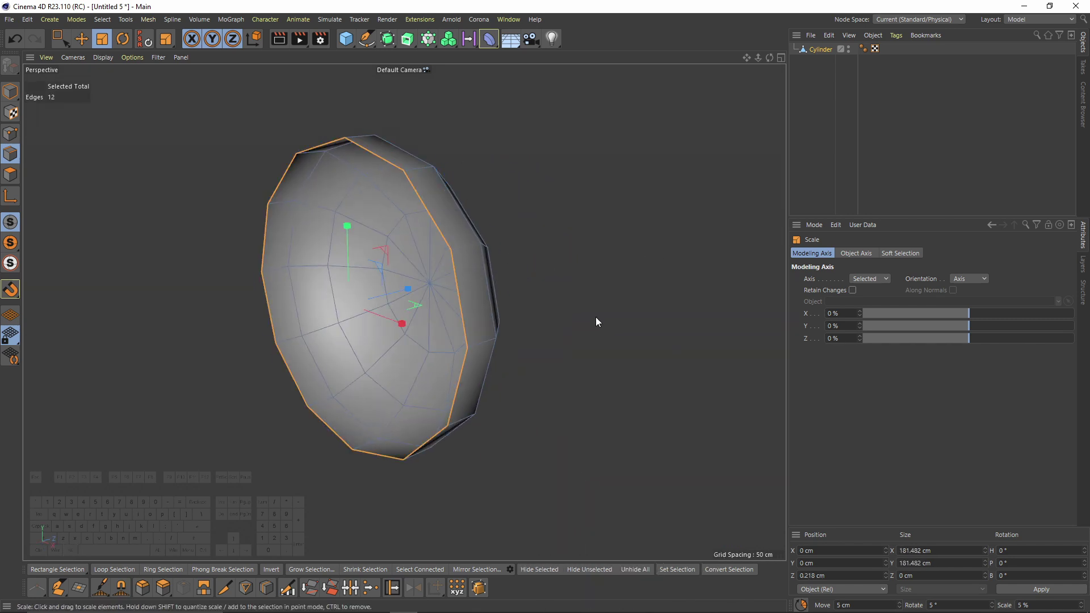
pyautogui.moveTo(708, 375); pyautogui.dragTo(395, 409)
pyautogui.rightClick(587, 404)
pyautogui.click(622, 478)
# - Add a cube and fit it over the earbud stem in the Front view, about 50.8 cm wide and 310.1 cm tall
pyautogui.keyDown('alt'); pyautogui.moveTo(556, 406); pyautogui.dragTo(353, 187); pyautogui.keyUp('alt')
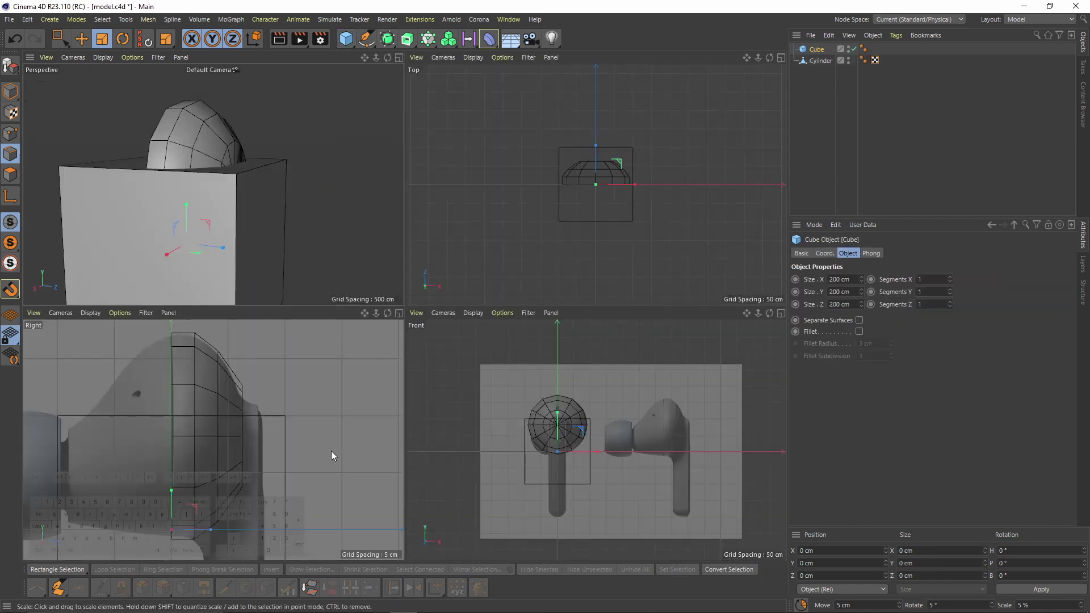
pyautogui.middleClick(332, 451)
pyautogui.middleClick(331, 452)
pyautogui.middleClick(612, 437)
pyautogui.scroll(2, 462, 388)
pyautogui.click(10, 91)
pyautogui.press('e')
pyautogui.moveTo(363, 315); pyautogui.dragTo(294, 319)
pyautogui.keyDown('alt'); pyautogui.moveTo(268, 224); pyautogui.dragTo(265, 128, button='middle'); pyautogui.keyUp('alt')
pyautogui.moveTo(266, 127); pyautogui.dragTo(266, 107)
pyautogui.moveTo(268, 171); pyautogui.dragTo(266, 122)
pyautogui.moveTo(266, 204); pyautogui.dragTo(265, 199)
# - Fit the cube to the stem's depth in the Right view, about 100 cm deep and centred at about Z 54.6 cm
pyautogui.middleClick(294, 165)
pyautogui.middleClick(284, 335)
pyautogui.scroll(-5, 318, 238)
pyautogui.moveTo(374, 327); pyautogui.dragTo(421, 326)
pyautogui.middleClick(368, 309)
pyautogui.middleClick(350, 298)
pyautogui.keyDown('alt'); pyautogui.moveTo(364, 272); pyautogui.dragTo(266, 275); pyautogui.keyUp('alt')
# - Enable the cube's fillet with a radius of 25.385 cm and 3 subdivisions to round off the stem
pyautogui.click(816, 49)
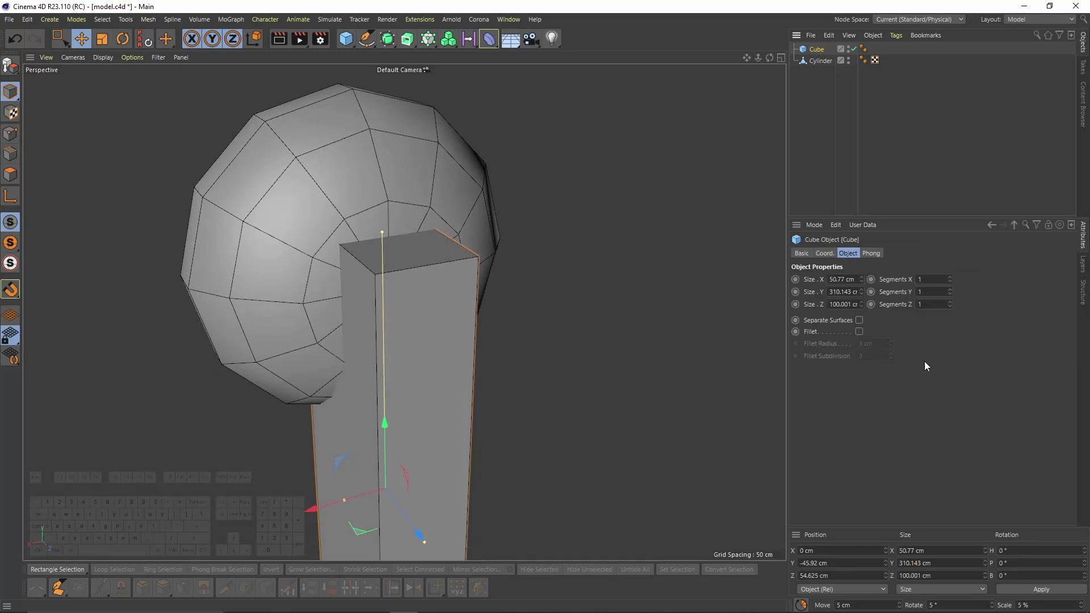
pyautogui.click(859, 332)
pyautogui.keyDown('alt'); pyautogui.moveTo(441, 301); pyautogui.dragTo(380, 304); pyautogui.keyUp('alt')
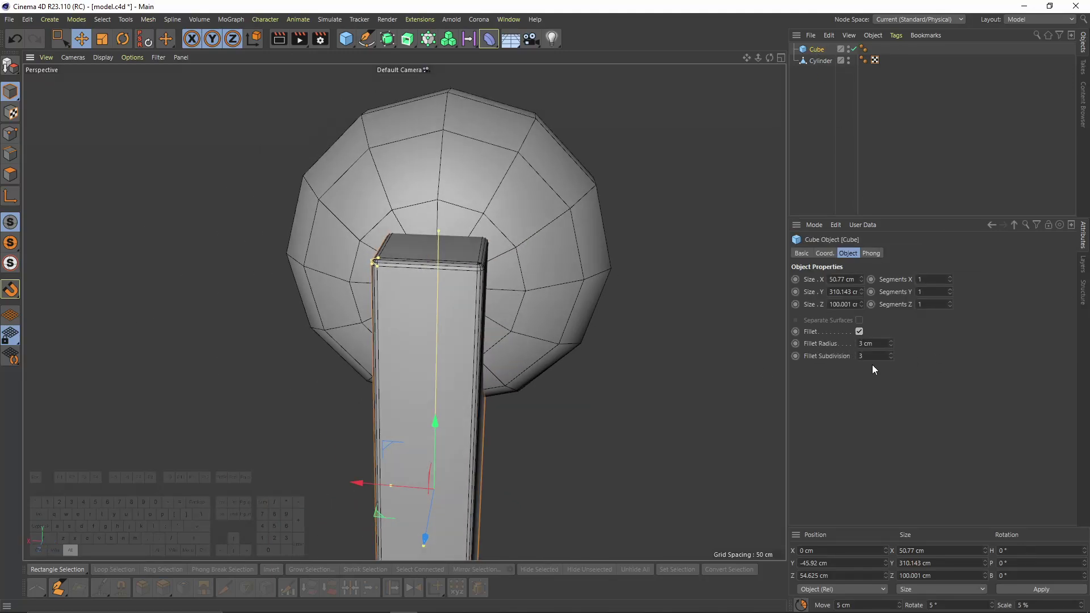
pyautogui.moveTo(890, 343); pyautogui.dragTo(890, 332)
pyautogui.keyDown('alt'); pyautogui.moveTo(430, 301); pyautogui.dragTo(431, 334); pyautogui.keyUp('alt')
pyautogui.click(891, 341)
pyautogui.click(891, 341)
pyautogui.keyDown('alt'); pyautogui.moveTo(467, 290); pyautogui.dragTo(514, 238); pyautogui.keyUp('alt')
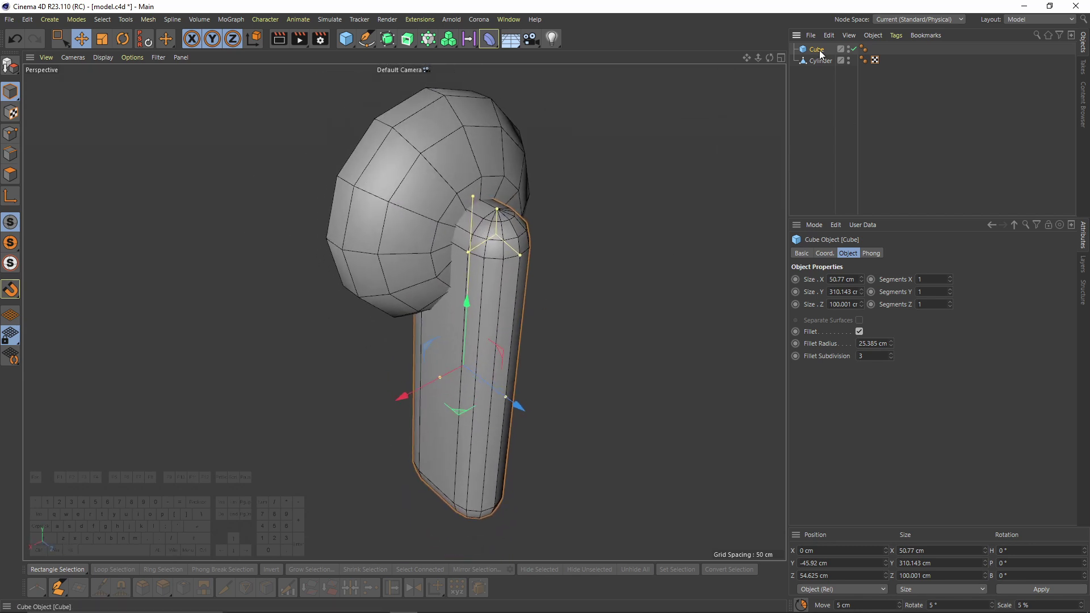
# - Make the cube editable and delete its front and back rounded polygons in the Top view, keeping only the middle band
pyautogui.press('c')
pyautogui.click(10, 174)
pyautogui.middleClick(453, 193)
pyautogui.middleClick(453, 193)
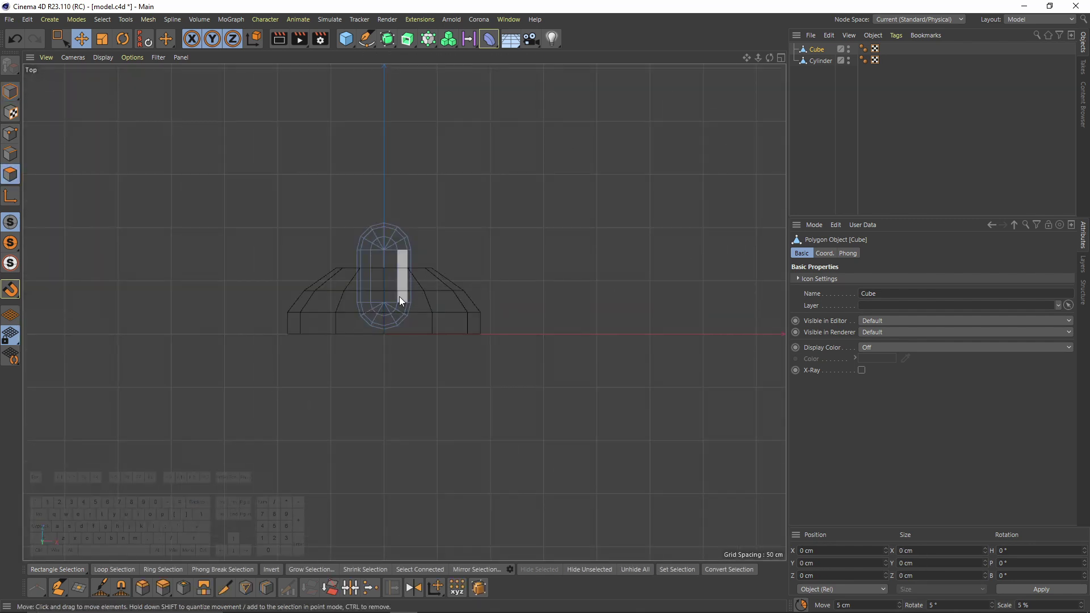
pyautogui.press('0')
pyautogui.moveTo(343, 297); pyautogui.dragTo(441, 356)
pyautogui.press('Delete')
pyautogui.moveTo(319, 199); pyautogui.dragTo(332, 273)
pyautogui.press('Delete')
# - Switch to point mode in the Perspective view and select the overlapping points at the top of the stem band's outer edge
pyautogui.middleClick(435, 263)
pyautogui.middleClick(240, 186)
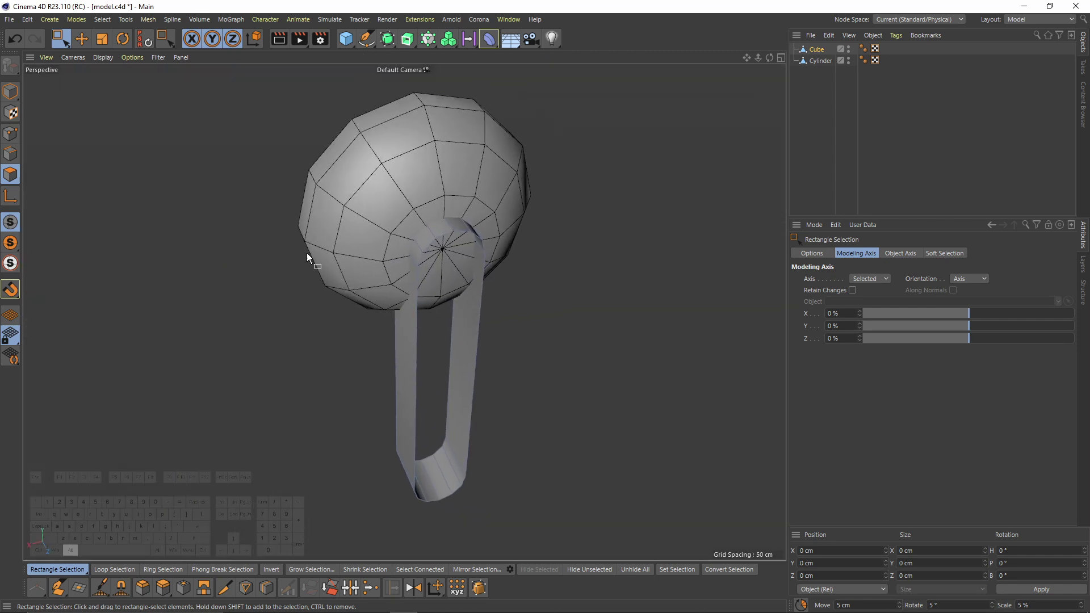
pyautogui.scroll(1, 331, 269)
pyautogui.click(14, 135)
pyautogui.scroll(1, 477, 246)
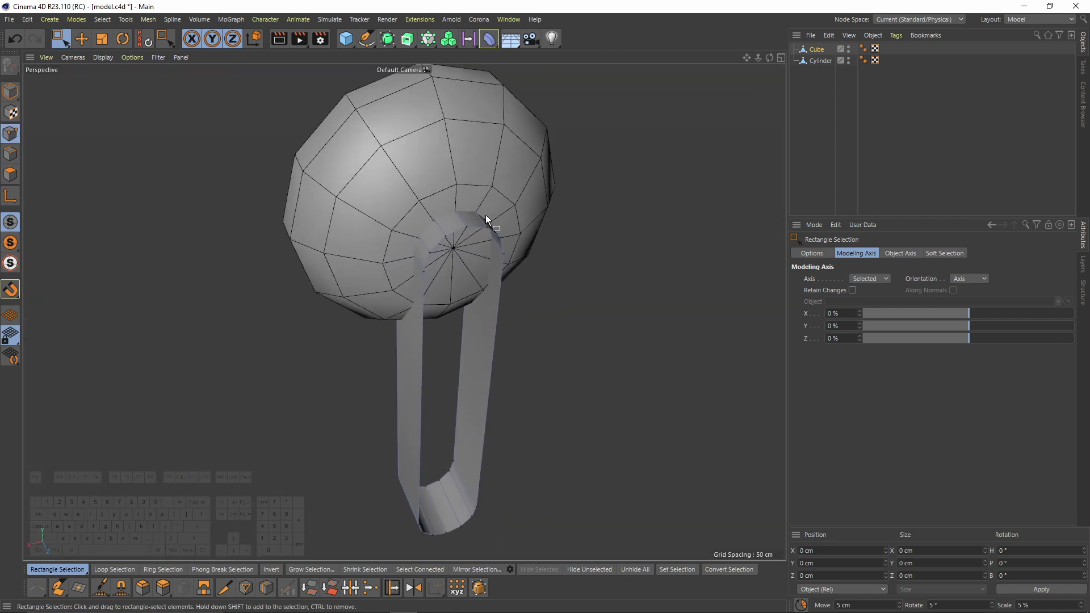
pyautogui.hotkey('ctrl', 'a')
pyautogui.rightClick(583, 230)
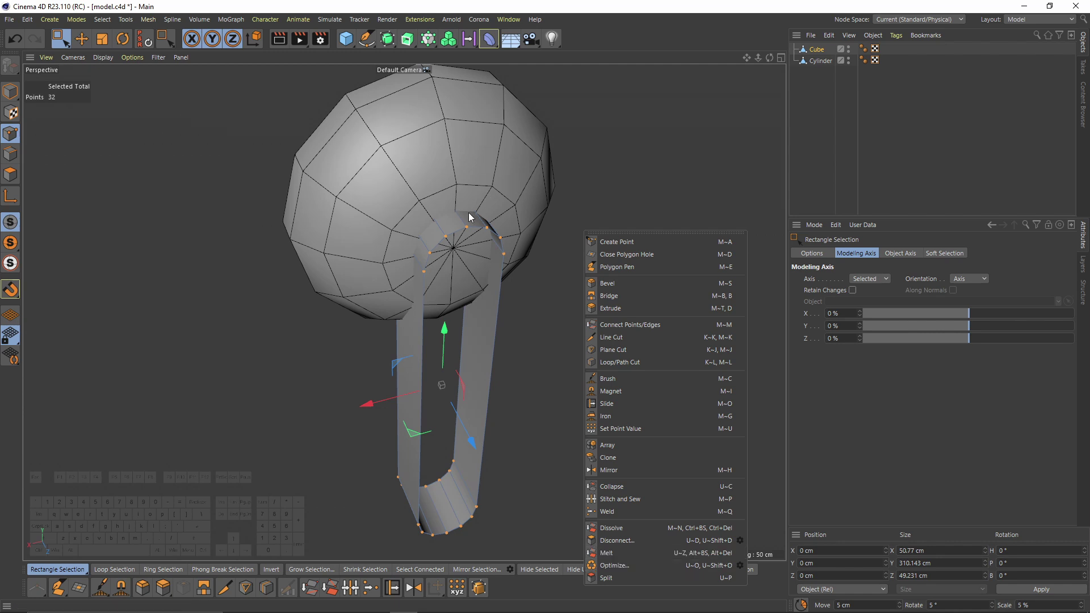
pyautogui.click(479, 243)
pyautogui.scroll(5, 478, 231)
pyautogui.moveTo(438, 209); pyautogui.dragTo(478, 250)
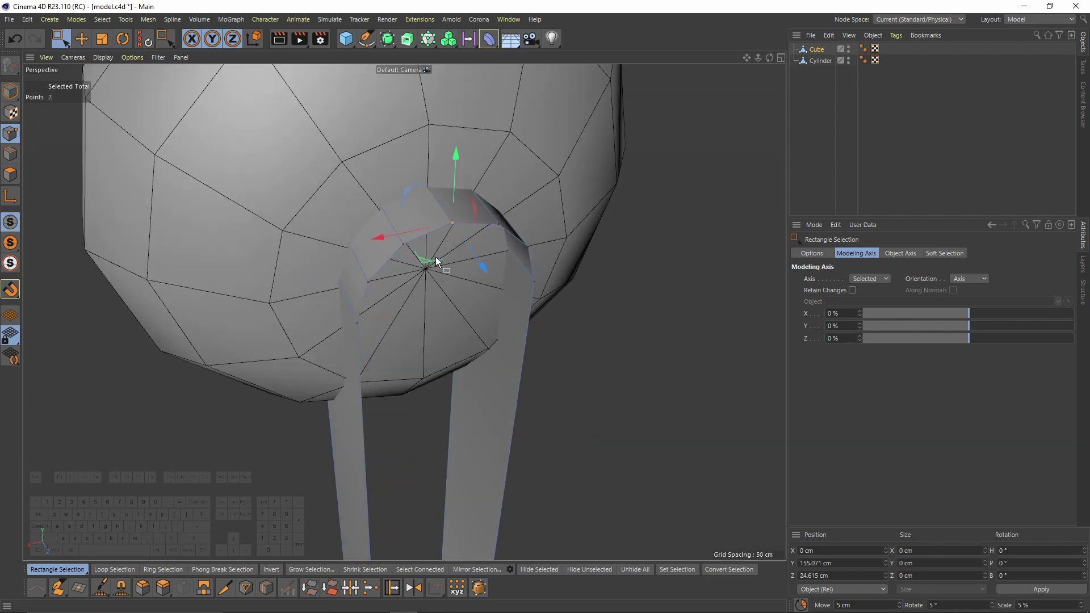
# - Weld the two selected points at the top of the stem band and optimize all its points to merge the remaining duplicates
pyautogui.rightClick(472, 250)
pyautogui.click(521, 527)
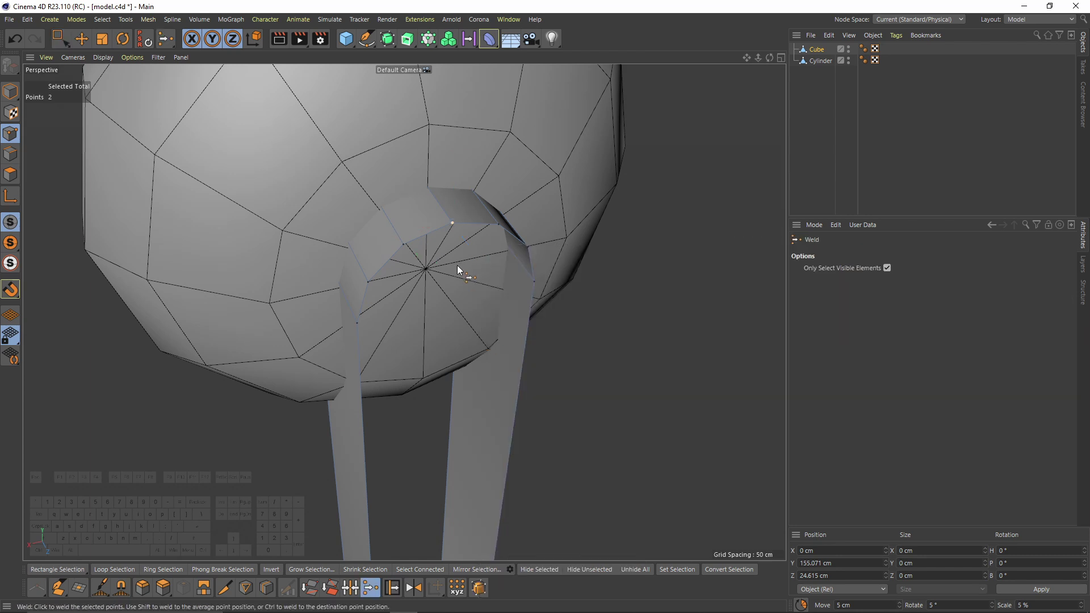
pyautogui.scroll(-4, 509, 298)
pyautogui.hotkey('ctrl', 'a')
pyautogui.rightClick(619, 281)
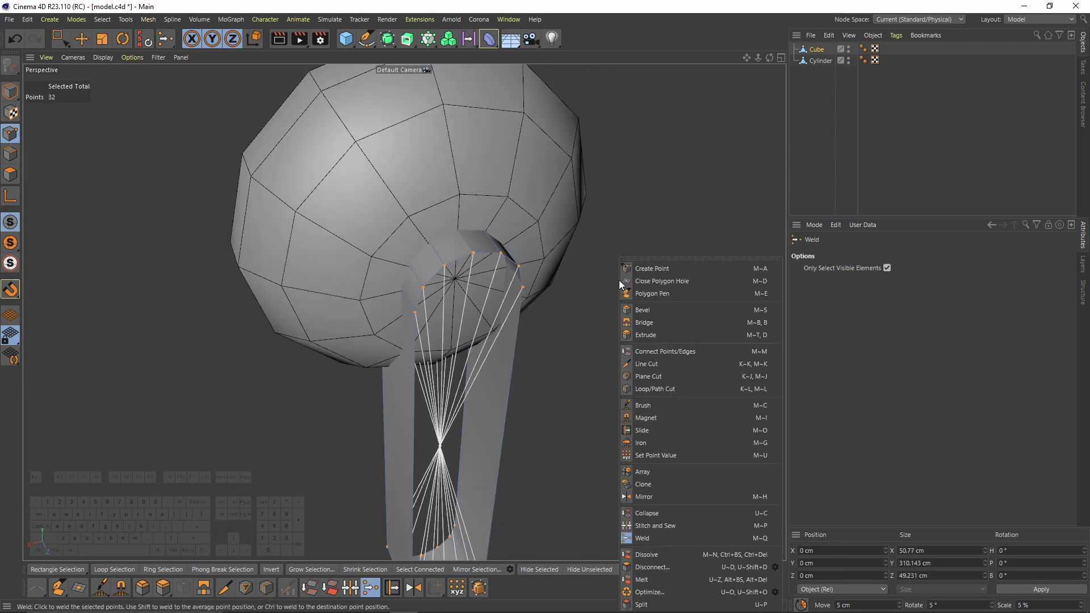
pyautogui.click(653, 591)
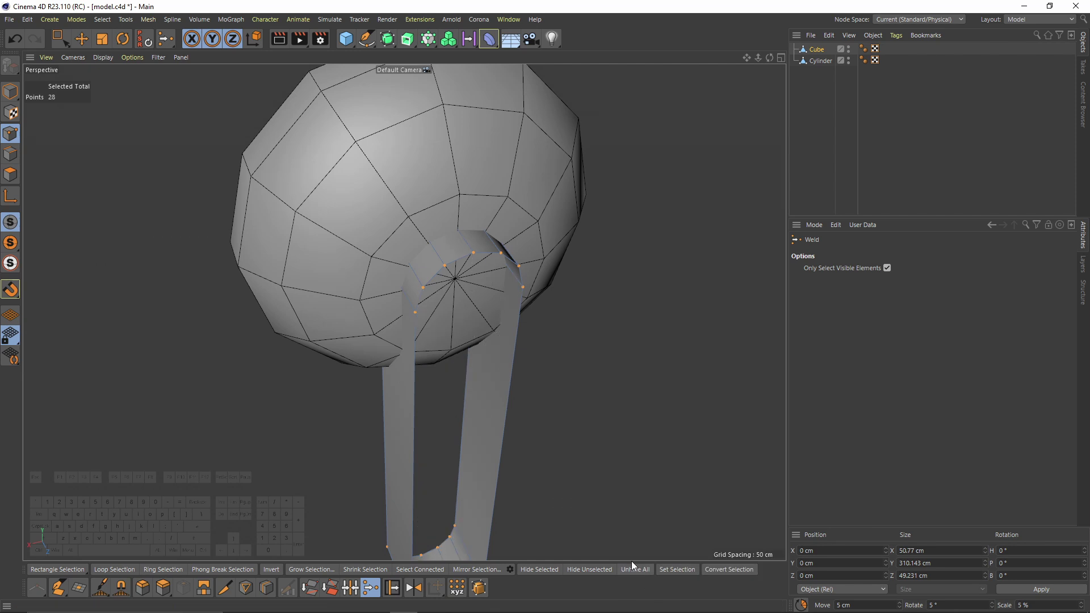
# - Isolate the stem in the viewport and close the open polygon holes on both of its long sides
pyautogui.keyDown('alt'); pyautogui.moveTo(514, 293); pyautogui.dragTo(317, 267); pyautogui.keyUp('alt')
pyautogui.click(10, 242)
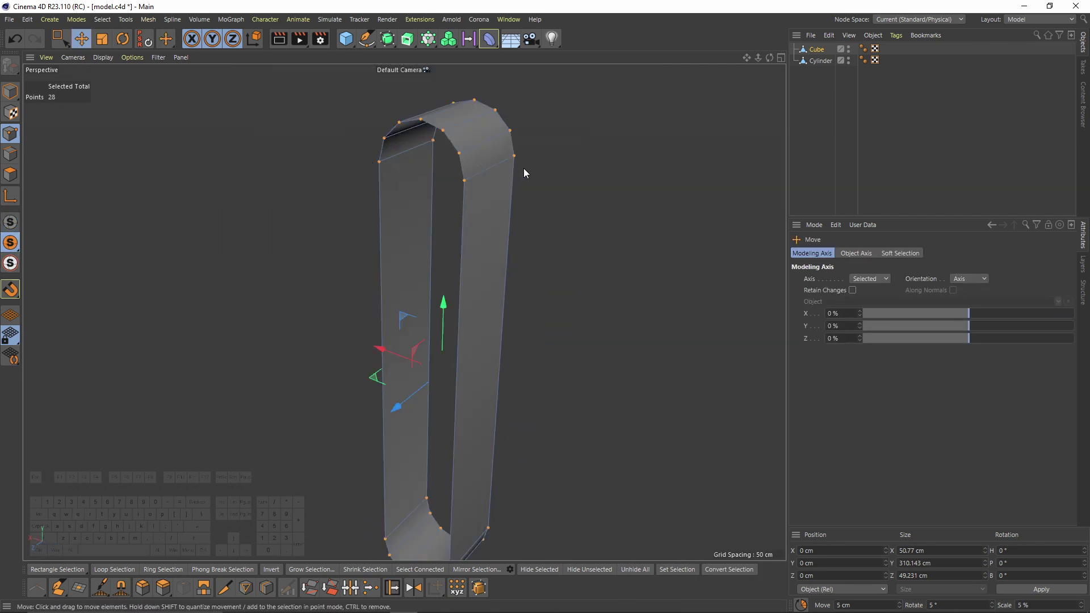
pyautogui.rightClick(529, 169)
pyautogui.click(537, 190)
pyautogui.click(466, 166)
pyautogui.keyDown('alt'); pyautogui.moveTo(474, 170); pyautogui.dragTo(573, 190); pyautogui.keyUp('alt')
pyautogui.click(587, 117)
# - Cut horizontal edges between opposite points of one stem cap's upper rounded end, using Line Cut with Single Line enabled
pyautogui.rightClick(576, 192)
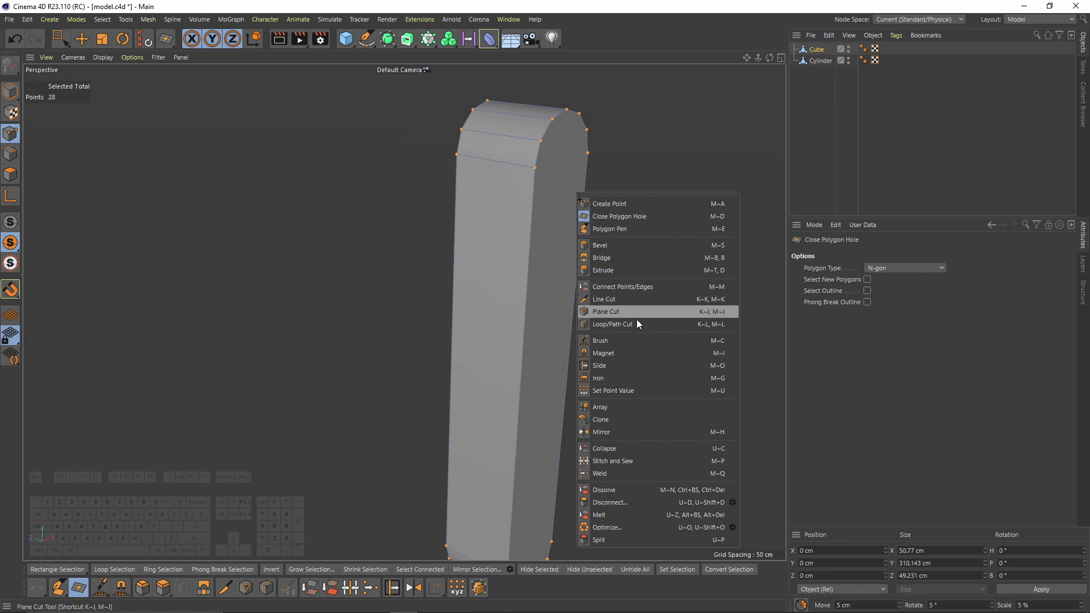
pyautogui.click(603, 299)
pyautogui.keyDown('alt'); pyautogui.moveTo(602, 280); pyautogui.dragTo(596, 277); pyautogui.keyUp('alt')
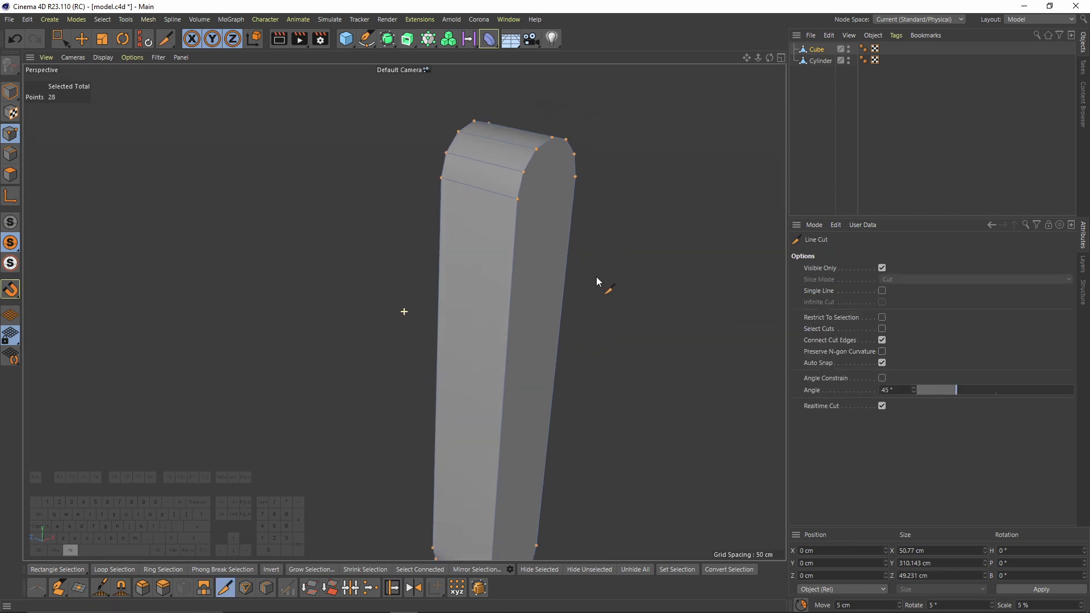
pyautogui.click(881, 291)
pyautogui.scroll(3, 560, 198)
pyautogui.keyDown('alt'); pyautogui.moveTo(517, 206); pyautogui.dragTo(496, 202); pyautogui.keyUp('alt')
pyautogui.click(489, 195)
pyautogui.click(621, 182)
pyautogui.scroll(-3, 585, 177)
# - Cut a lengthwise centre edge down the same cap and horizontal edges across its lower rounded end
pyautogui.click(479, 504)
pyautogui.keyDown('alt'); pyautogui.moveTo(543, 210); pyautogui.dragTo(525, 187, button='middle'); pyautogui.keyUp('alt')
pyautogui.click(547, 489)
pyautogui.click(510, 526)
pyautogui.click(564, 162)
pyautogui.keyDown('alt'); pyautogui.moveTo(541, 454); pyautogui.dragTo(545, 287, button='middle'); pyautogui.keyUp('alt')
pyautogui.keyDown('alt'); pyautogui.moveTo(544, 287); pyautogui.dragTo(544, 258); pyautogui.keyUp('alt')
pyautogui.click(483, 390)
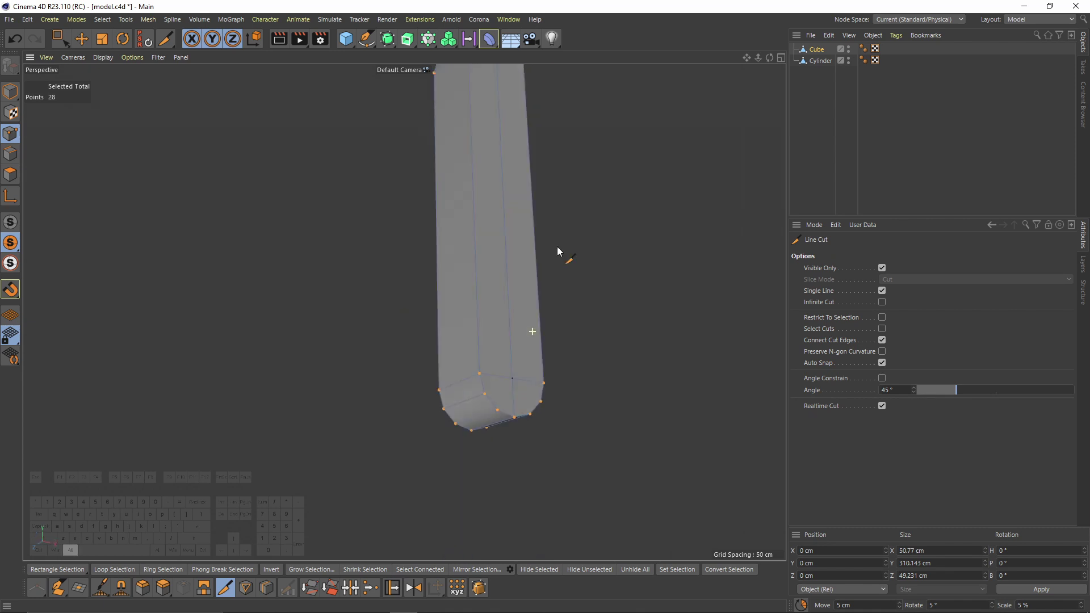
pyautogui.click(541, 404)
# - Divide the opposite stem cap with a lengthwise centre cut and horizontal cuts across its lower and upper rounded ends
pyautogui.keyDown('alt'); pyautogui.moveTo(459, 369); pyautogui.dragTo(596, 368); pyautogui.keyUp('alt')
pyautogui.click(437, 389)
pyautogui.click(368, 392)
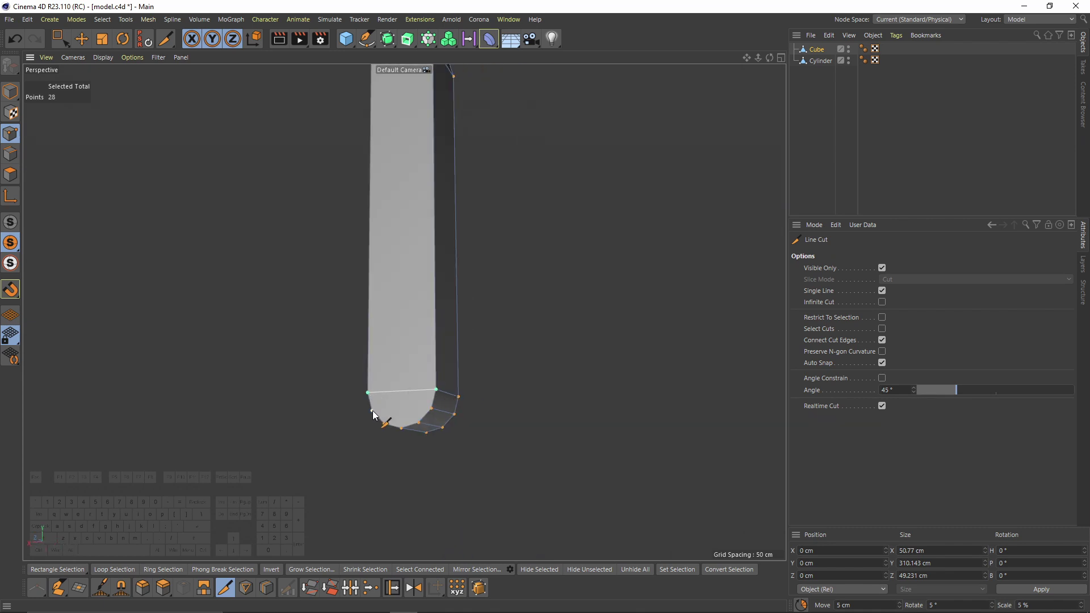
pyautogui.click(401, 428)
pyautogui.keyDown('alt'); pyautogui.moveTo(407, 91); pyautogui.dragTo(424, 227, button='middle'); pyautogui.keyUp('alt')
pyautogui.click(422, 154)
pyautogui.click(385, 187)
pyautogui.click(451, 185)
pyautogui.click(389, 171)
pyautogui.click(445, 169)
# - Add a loop cut around the stem near each rounded end, at offsets of about 95.5% and 5.1%
pyautogui.keyDown('alt'); pyautogui.moveTo(464, 201); pyautogui.dragTo(386, 105); pyautogui.keyUp('alt')
pyautogui.keyDown('alt'); pyautogui.moveTo(386, 105); pyautogui.dragTo(437, 194); pyautogui.keyUp('alt')
pyautogui.rightClick(437, 194)
pyautogui.click(488, 325)
pyautogui.moveTo(355, 192)
pyautogui.keyDown('alt'); pyautogui.mouseDown()
pyautogui.moveTo(375, 145)
pyautogui.moveTo(352, 221)
pyautogui.mouseUp(); pyautogui.keyUp('alt')
pyautogui.click(348, 222)
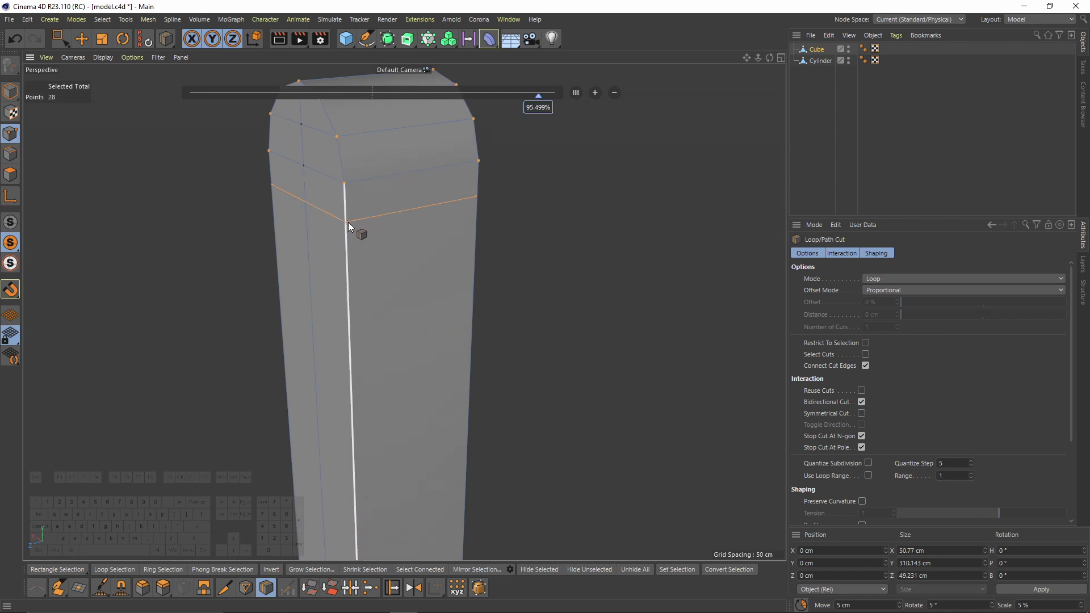
pyautogui.click(349, 221)
pyautogui.scroll(5, 356, 328)
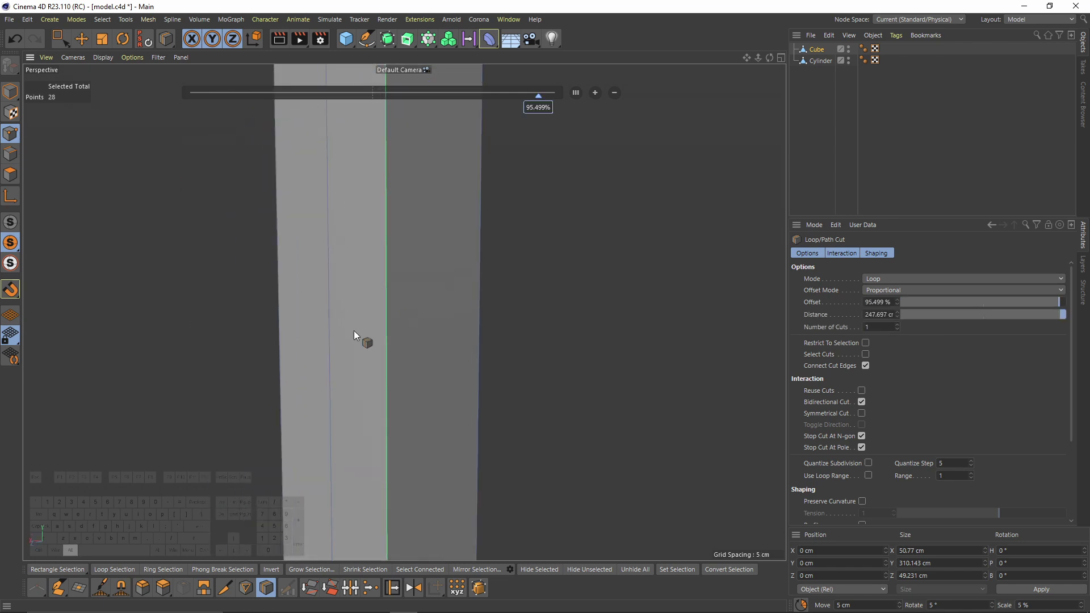
pyautogui.scroll(-5, 388, 154)
pyautogui.click(376, 311)
# - Select the stem's lower-end points in the Right view and move them slightly up to match the reference image
pyautogui.keyDown('alt'); pyautogui.moveTo(451, 262); pyautogui.dragTo(458, 186); pyautogui.keyUp('alt')
pyautogui.scroll(-3, 458, 186)
pyautogui.keyDown('alt'); pyautogui.moveTo(458, 186); pyautogui.dragTo(431, 340, button='middle'); pyautogui.keyUp('alt')
pyautogui.moveTo(430, 340)
pyautogui.keyDown('alt'); pyautogui.mouseDown()
pyautogui.moveTo(332, 373)
pyautogui.moveTo(427, 335)
pyautogui.mouseUp(); pyautogui.keyUp('alt')
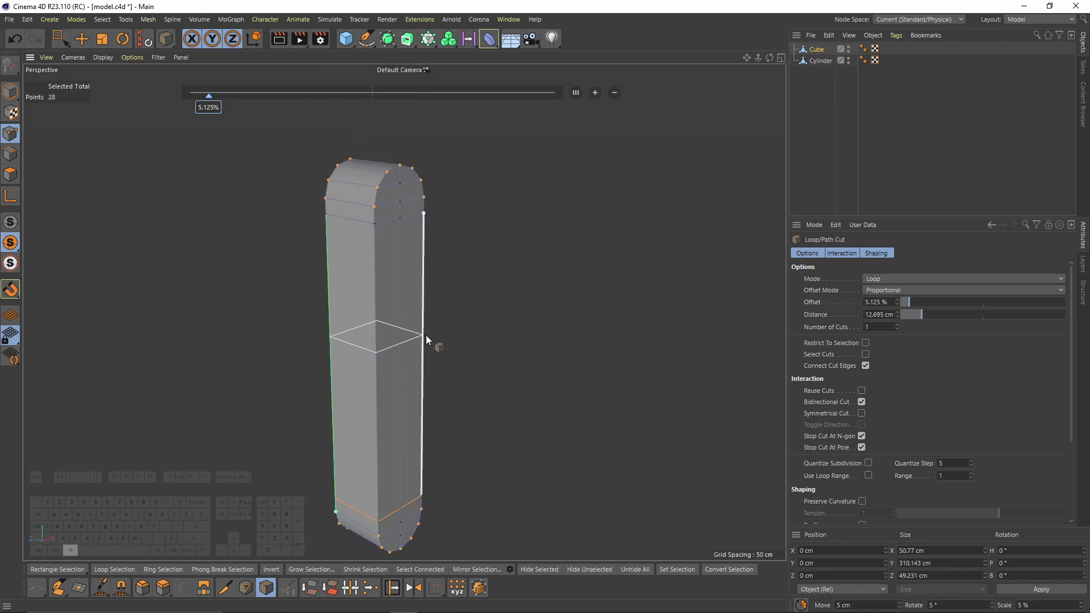
pyautogui.middleClick(427, 335)
pyautogui.middleClick(159, 407)
pyautogui.middleClick(314, 197)
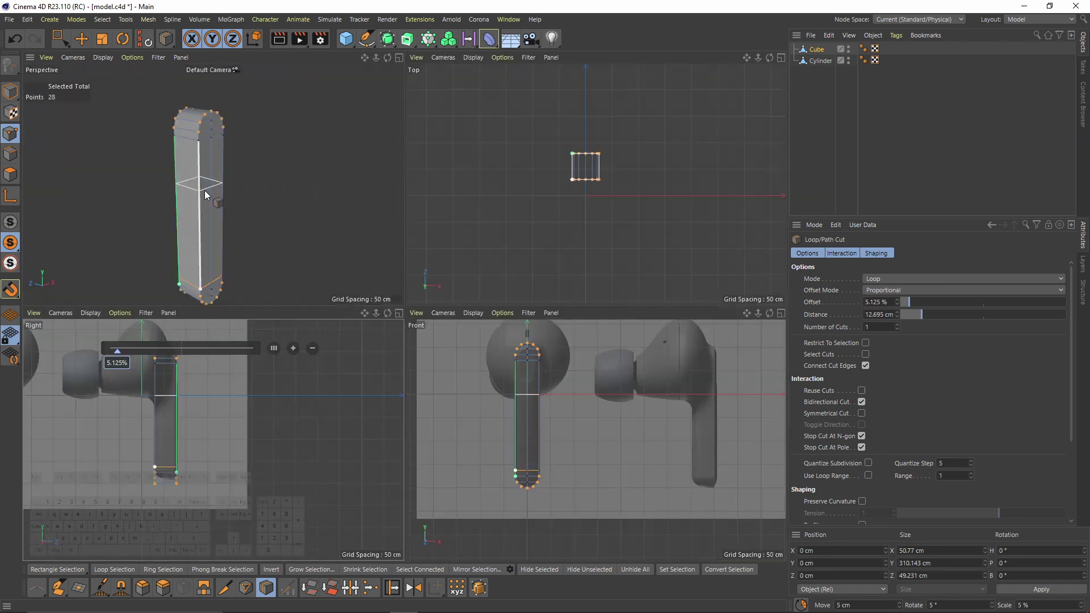
pyautogui.middleClick(299, 453)
pyautogui.keyDown('alt'); pyautogui.moveTo(300, 449); pyautogui.dragTo(311, 373, button='middle'); pyautogui.keyUp('alt')
pyautogui.press('space')
pyautogui.moveTo(271, 275); pyautogui.dragTo(375, 389)
pyautogui.scroll(3, 315, 296)
pyautogui.moveTo(316, 242); pyautogui.dragTo(316, 239)
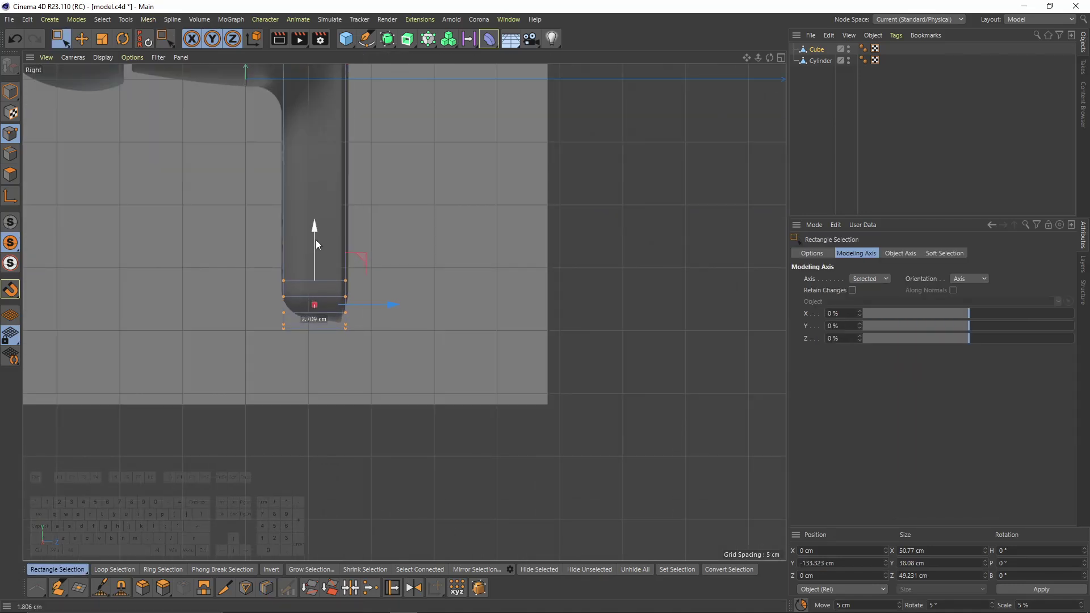
# - Turn off viewport solo and place the cube and cylinder together under a Boole object
pyautogui.middleClick(306, 227)
pyautogui.middleClick(274, 183)
pyautogui.keyDown('alt'); pyautogui.moveTo(238, 227); pyautogui.dragTo(105, 216); pyautogui.keyUp('alt')
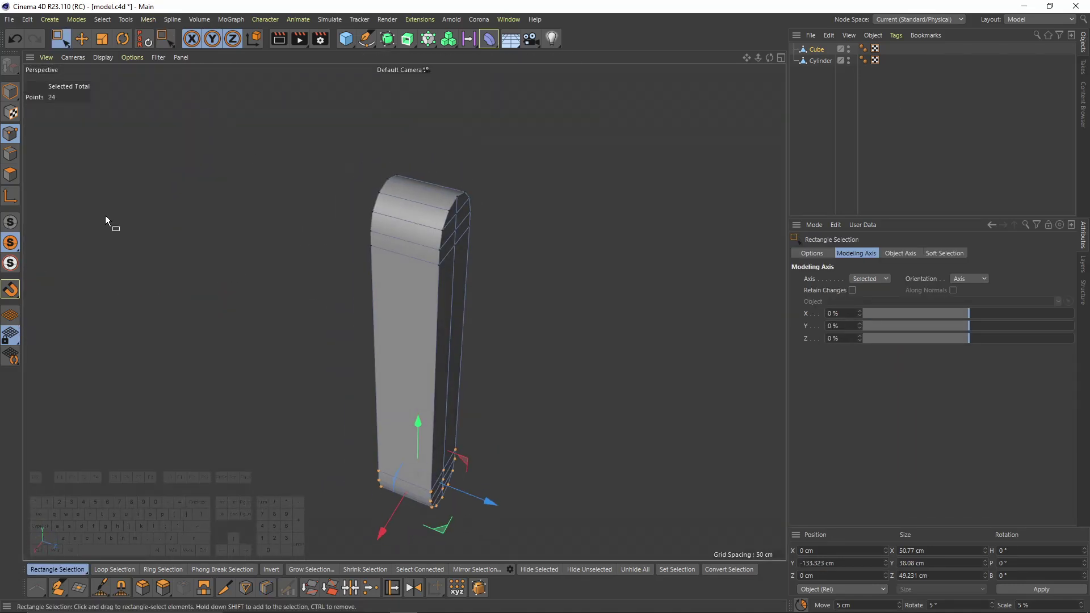
pyautogui.click(11, 223)
pyautogui.keyDown('alt'); pyautogui.moveTo(452, 175); pyautogui.dragTo(441, 108); pyautogui.keyUp('alt')
pyautogui.keyDown('shift'); pyautogui.moveTo(816, 62); pyautogui.dragTo(817, 50); pyautogui.keyUp('shift')
pyautogui.click(819, 52)
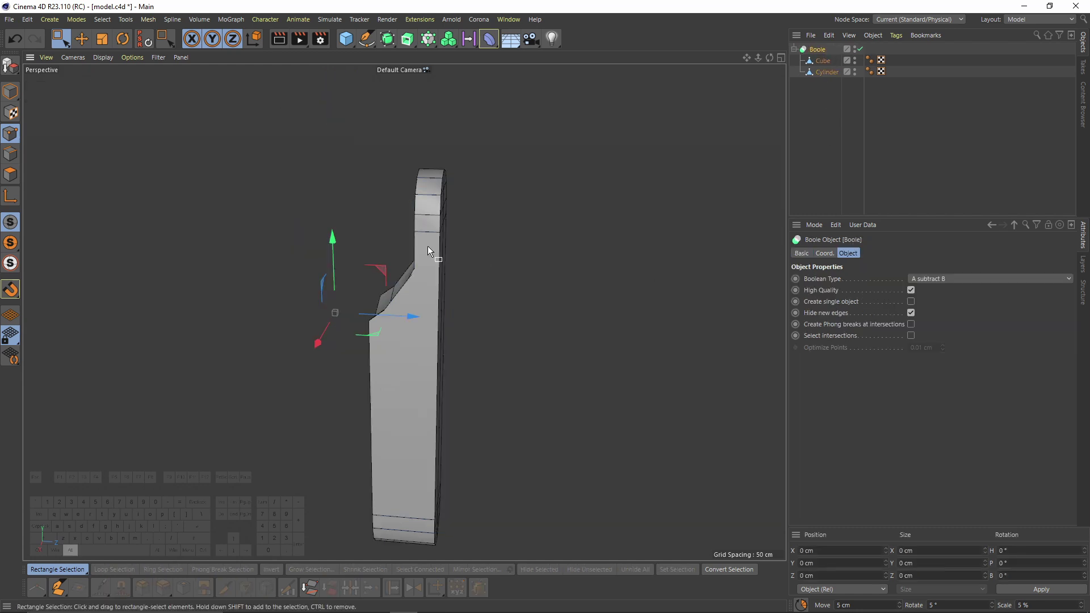
# - Set the Boole to A union B with Create single object enabled, and convert it into one standalone editable mesh
pyautogui.click(962, 278)
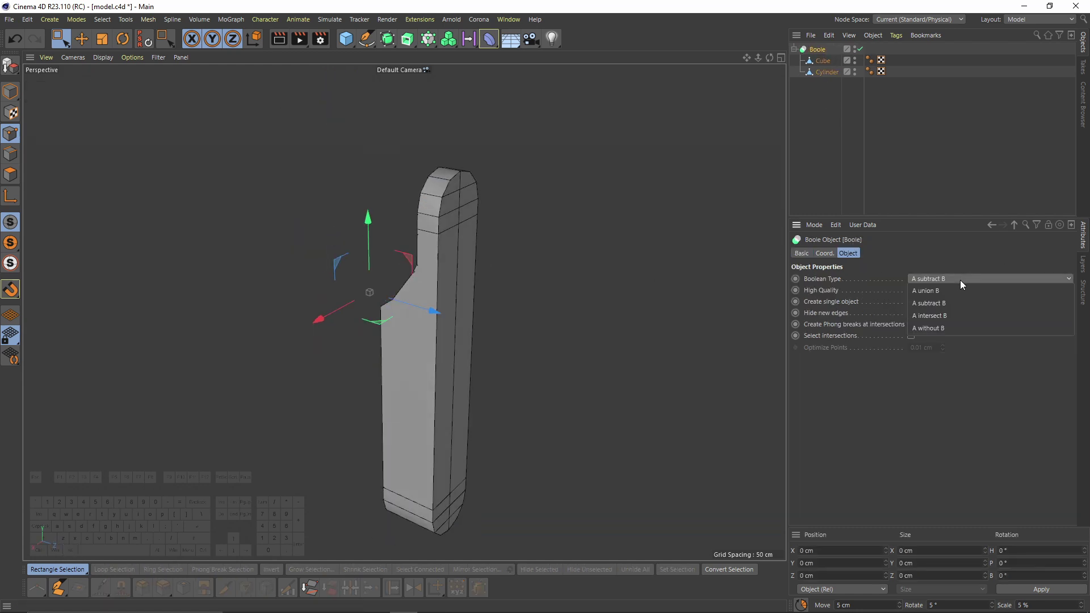
pyautogui.click(931, 290)
pyautogui.keyDown('alt'); pyautogui.moveTo(597, 248); pyautogui.dragTo(624, 267); pyautogui.keyUp('alt')
pyautogui.click(912, 302)
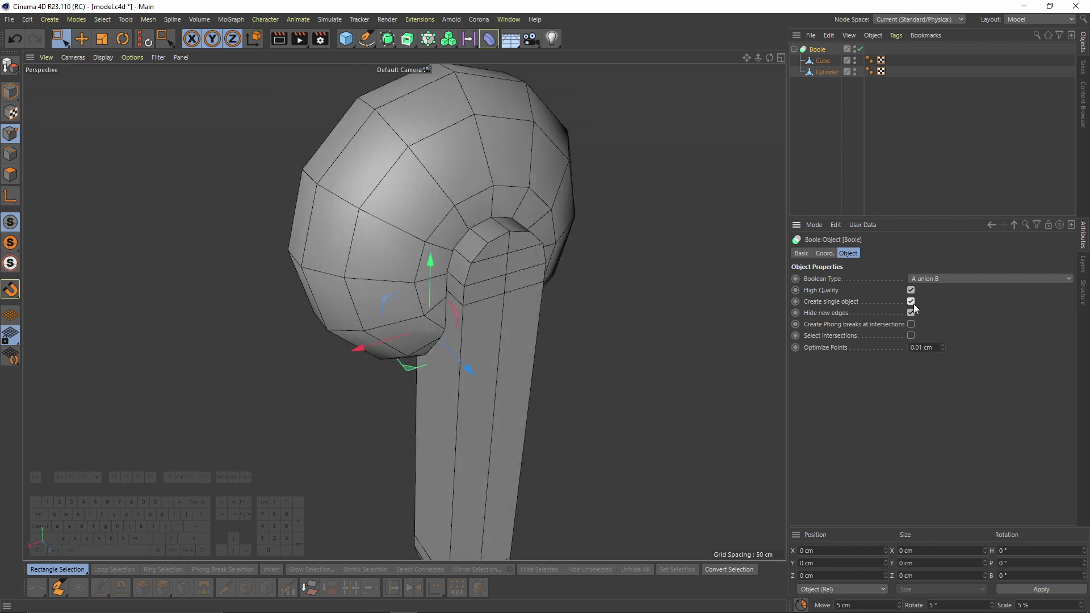
pyautogui.press('c')
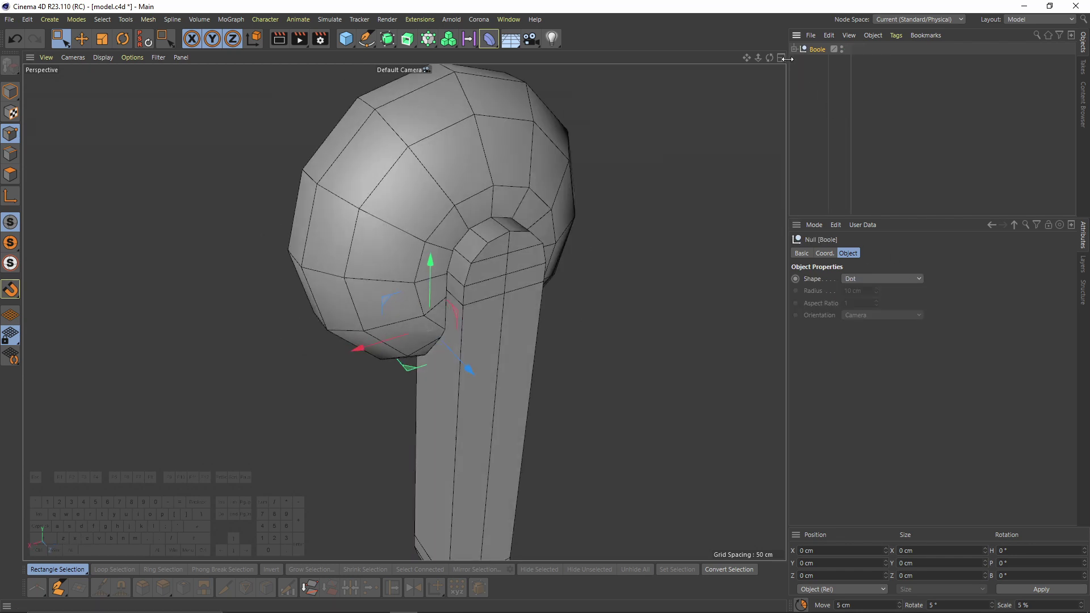
pyautogui.click(821, 62)
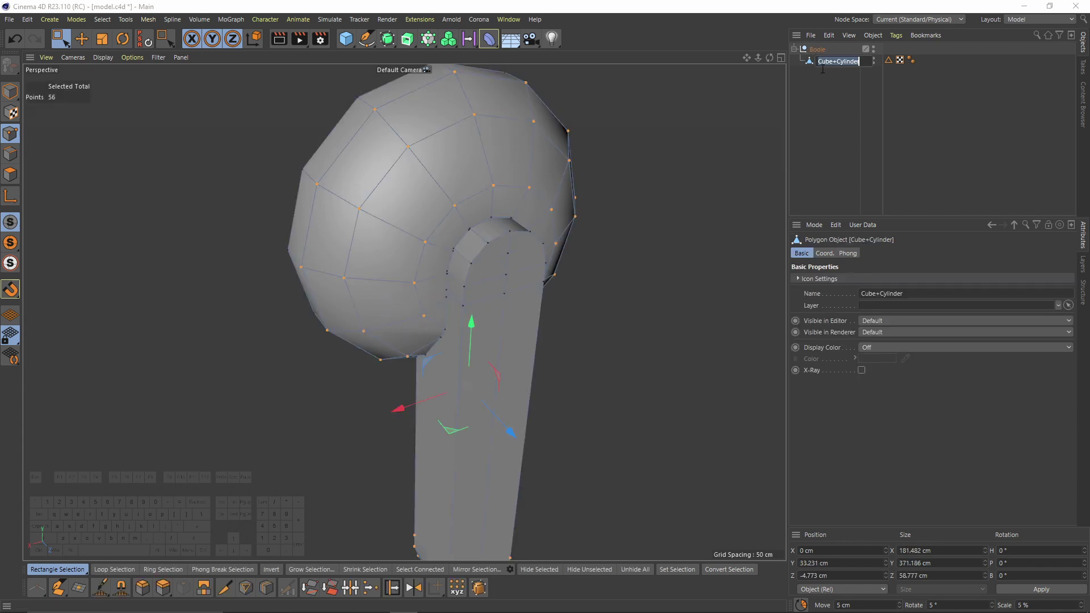
# - Select and delete all points on the combined mesh's negative X half in the Top view
pyautogui.middleClick(557, 172)
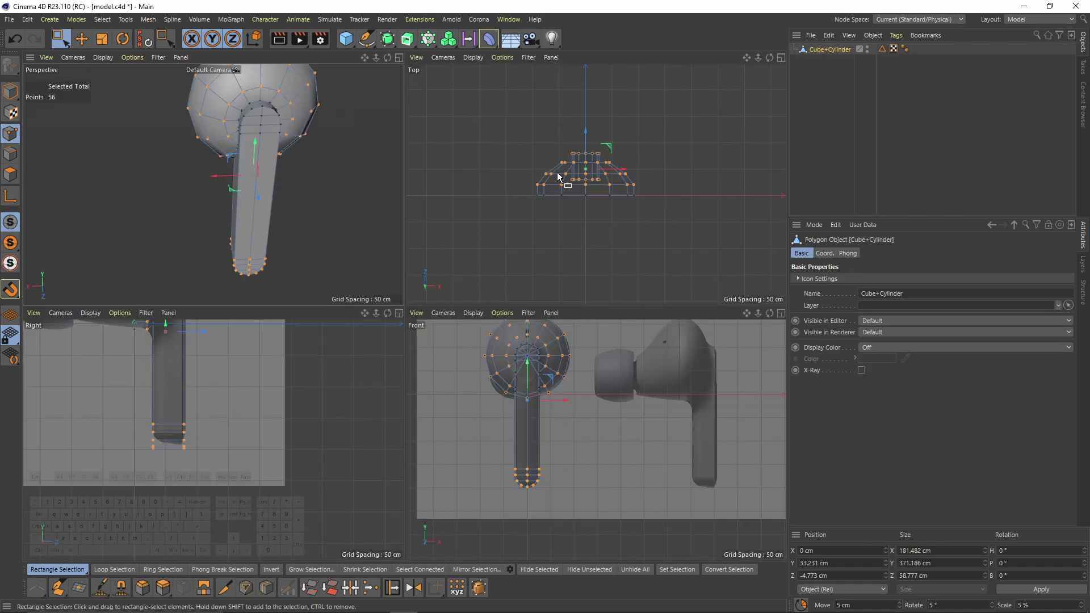
pyautogui.middleClick(557, 172)
pyautogui.moveTo(192, 177); pyautogui.dragTo(373, 415)
pyautogui.middleClick(373, 415)
pyautogui.press('F2')
pyautogui.moveTo(210, 156)
pyautogui.mouseDown()
pyautogui.moveTo(305, 246)
pyautogui.moveTo(385, 398)
pyautogui.mouseUp()
pyautogui.moveTo(249, 193); pyautogui.dragTo(379, 445)
pyautogui.press('Delete')
# - Weld the near-duplicate point on the upper curve of the housing-stem seam onto its neighbour with the Slide tool
pyautogui.middleClick(355, 373)
pyautogui.middleClick(242, 169)
pyautogui.keyDown('alt'); pyautogui.moveTo(242, 169); pyautogui.dragTo(356, 316); pyautogui.keyUp('alt')
pyautogui.keyDown('alt'); pyautogui.moveTo(355, 317); pyautogui.dragTo(397, 191, button='right'); pyautogui.keyUp('alt')
pyautogui.keyDown('alt'); pyautogui.moveTo(397, 191); pyautogui.dragTo(409, 314); pyautogui.keyUp('alt')
pyautogui.rightClick(424, 313)
pyautogui.rightClick(523, 314)
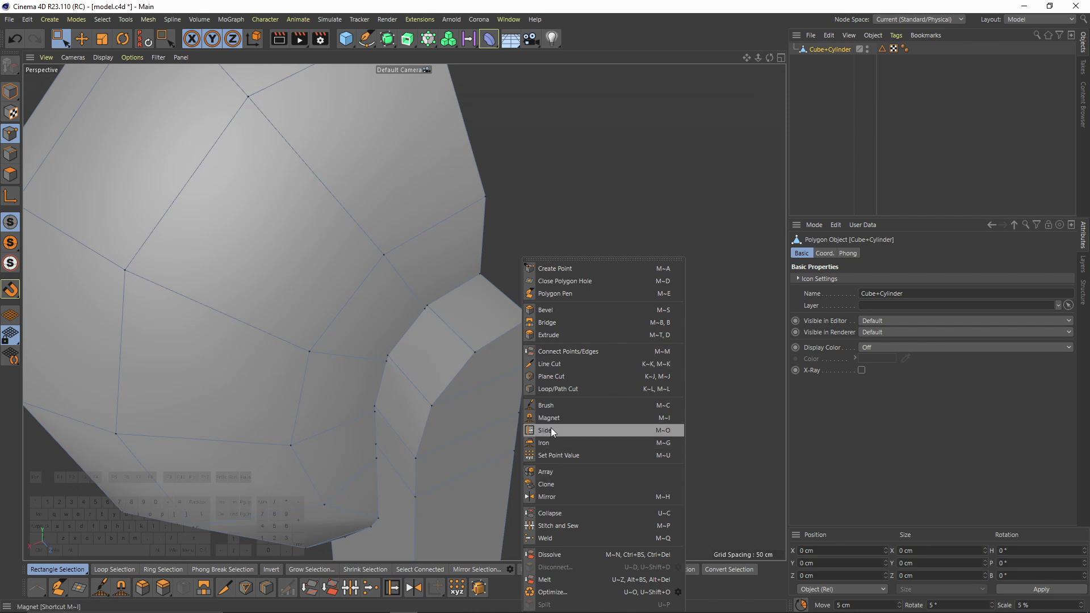
pyautogui.click(551, 429)
pyautogui.scroll(5, 447, 280)
pyautogui.scroll(4, 441, 295)
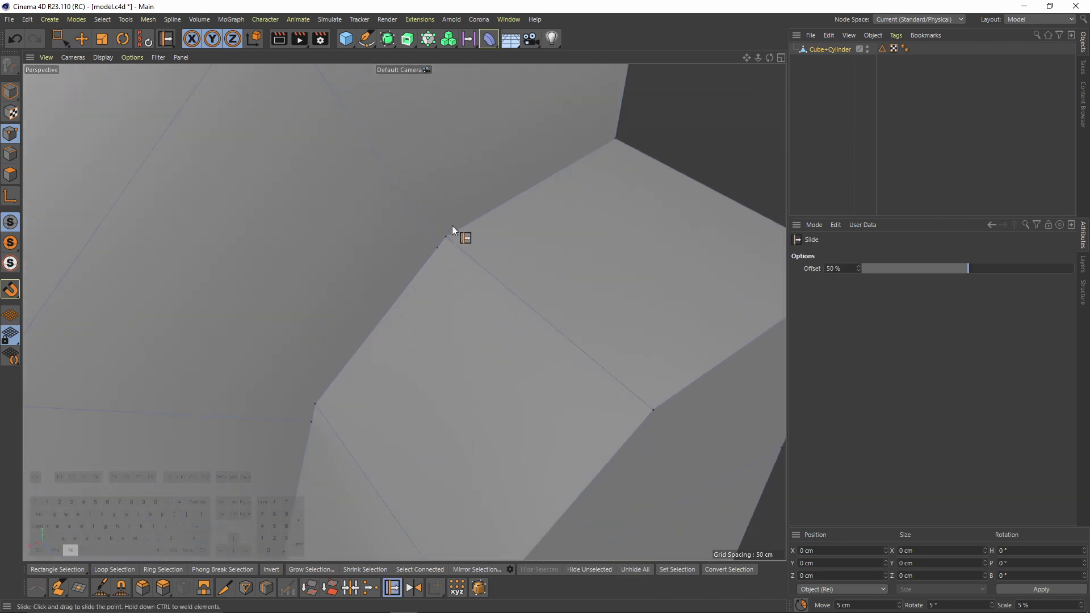
pyautogui.scroll(3, 455, 244)
pyautogui.keyDown('alt'); pyautogui.moveTo(439, 207); pyautogui.dragTo(440, 219); pyautogui.keyUp('alt')
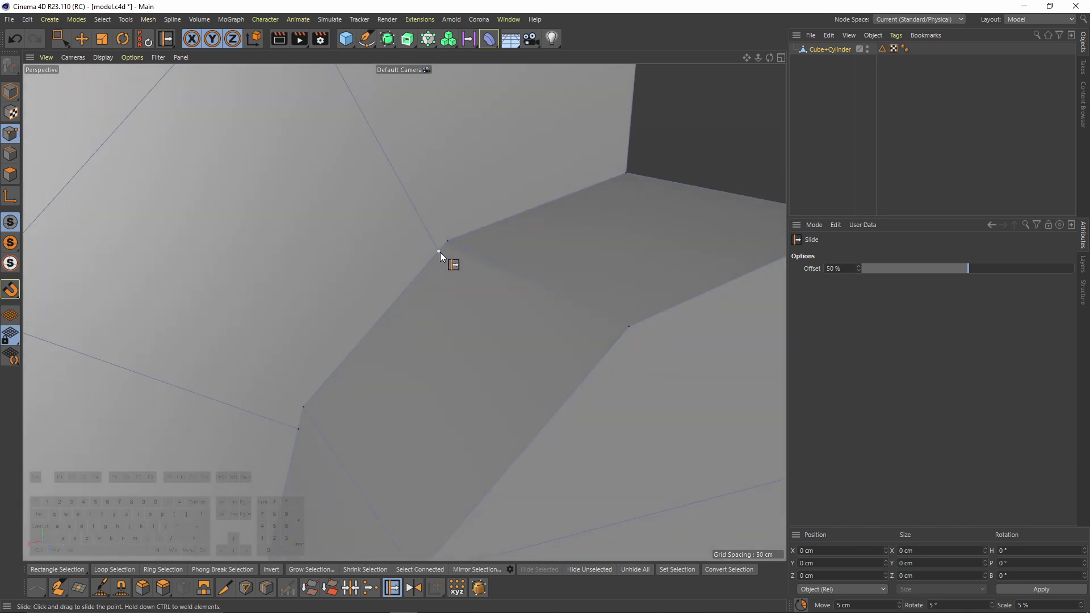
pyautogui.press('ctrl')
pyautogui.moveTo(438, 253); pyautogui.dragTo(360, 370)
# - Weld the following near-duplicate points down the side of the housing-stem seam onto their neighbours with Slide
pyautogui.scroll(-5, 426, 298)
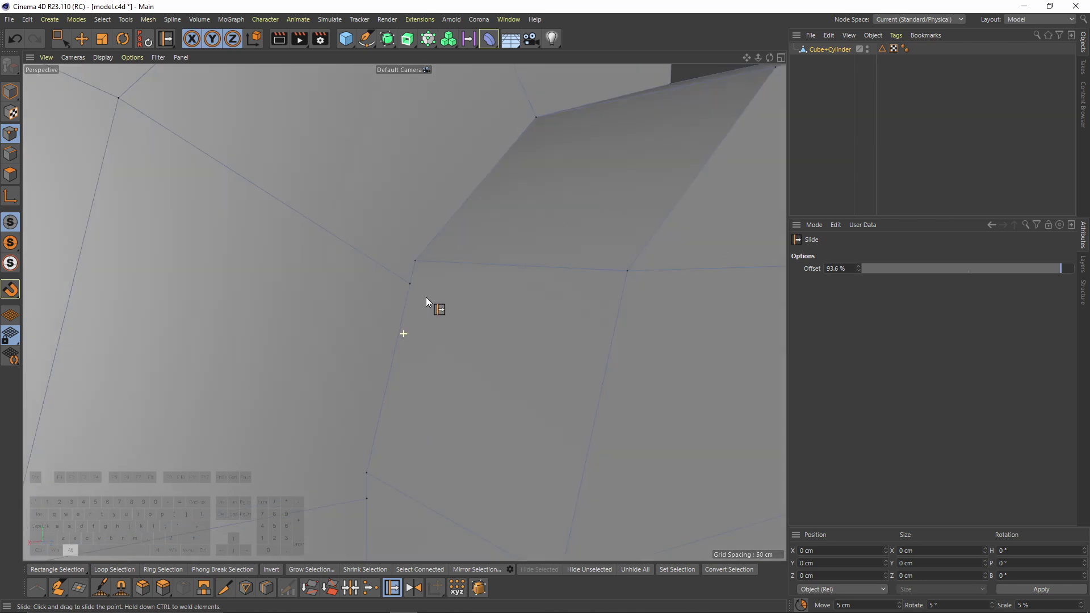
pyautogui.keyDown('ctrl'); pyautogui.moveTo(409, 284); pyautogui.dragTo(415, 261); pyautogui.keyUp('ctrl')
pyautogui.keyDown('alt'); pyautogui.moveTo(415, 261); pyautogui.dragTo(430, 325); pyautogui.keyUp('alt')
pyautogui.keyDown('alt'); pyautogui.moveTo(430, 326); pyautogui.dragTo(496, 294); pyautogui.keyUp('alt')
pyautogui.keyDown('ctrl'); pyautogui.moveTo(459, 359); pyautogui.dragTo(460, 316); pyautogui.keyUp('ctrl')
pyautogui.scroll(-3, 460, 316)
pyautogui.keyDown('alt'); pyautogui.moveTo(460, 316); pyautogui.dragTo(439, 274); pyautogui.keyUp('alt')
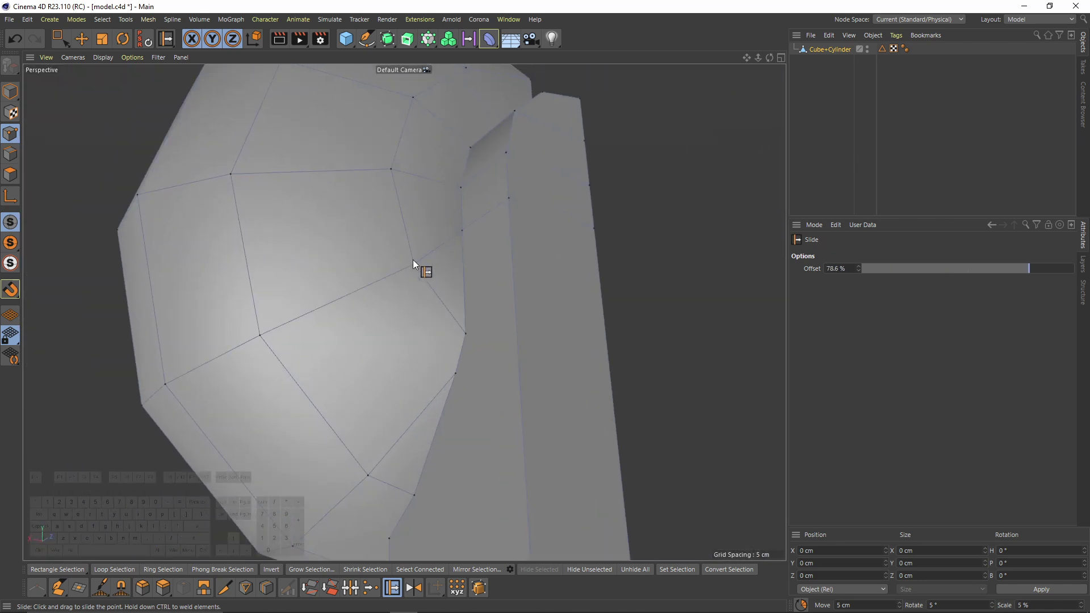
pyautogui.rightClick(449, 291)
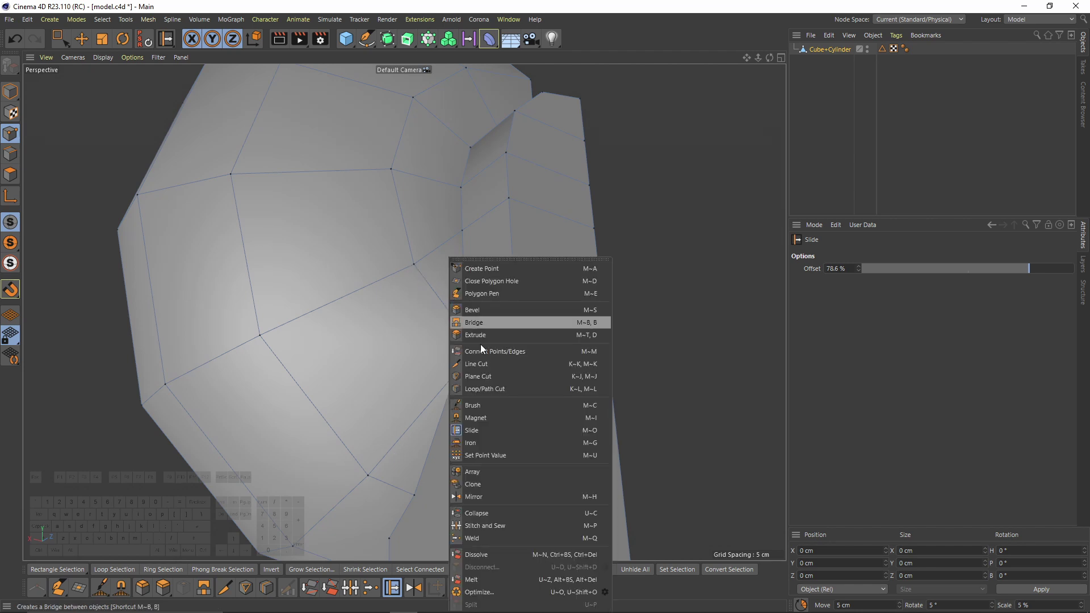
pyautogui.click(482, 366)
pyautogui.hotkey('ctrl', 'z')
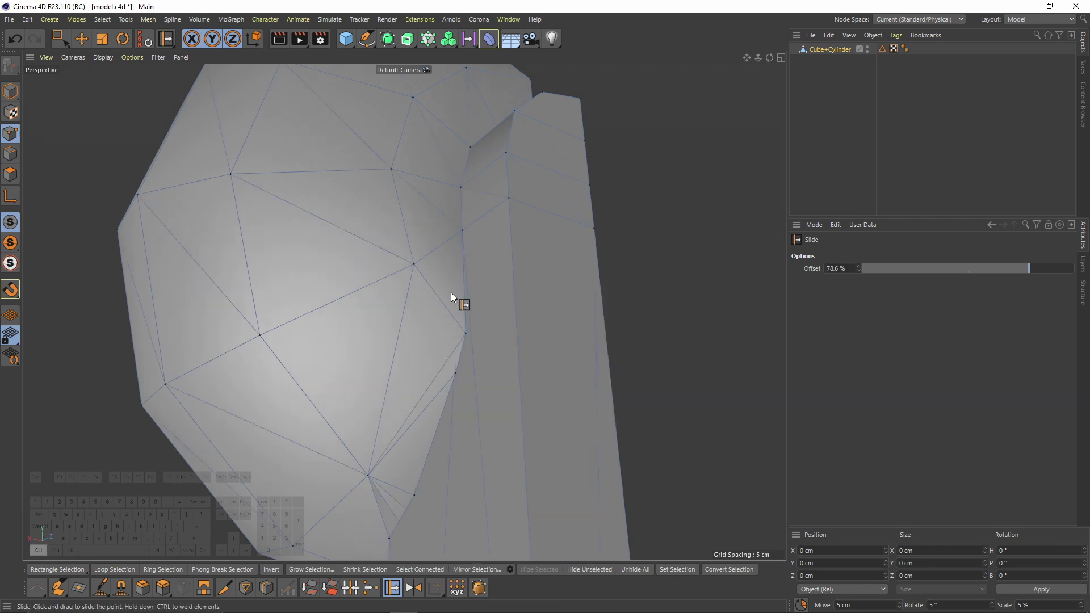
# - Line-cut the housing's five-sided polygon beside the seam, from its upper corner point down to its lower edge
pyautogui.rightClick(457, 297)
pyautogui.click(495, 379)
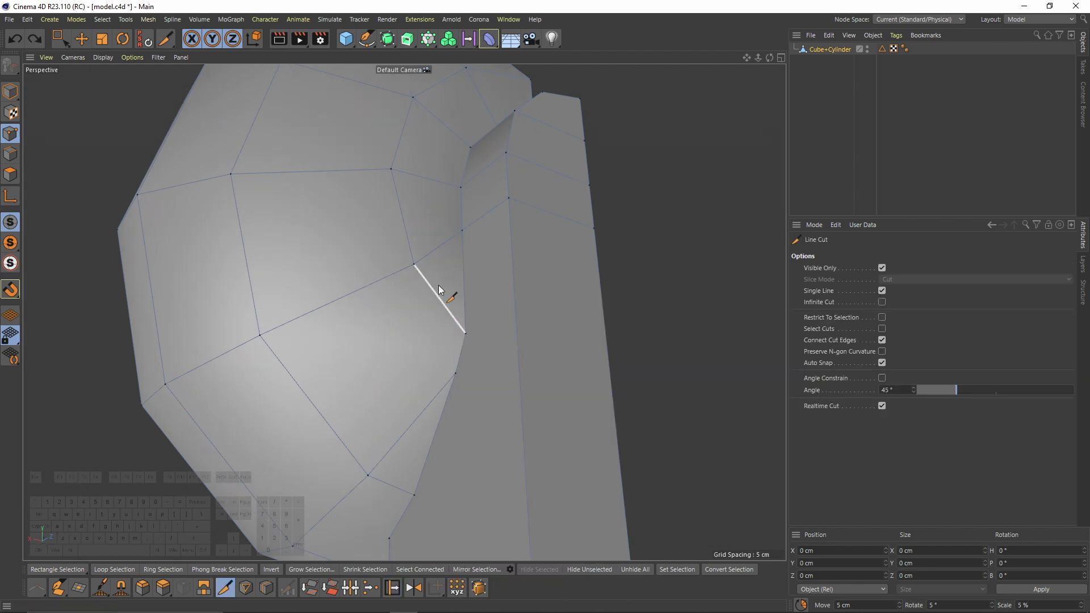
pyautogui.click(414, 264)
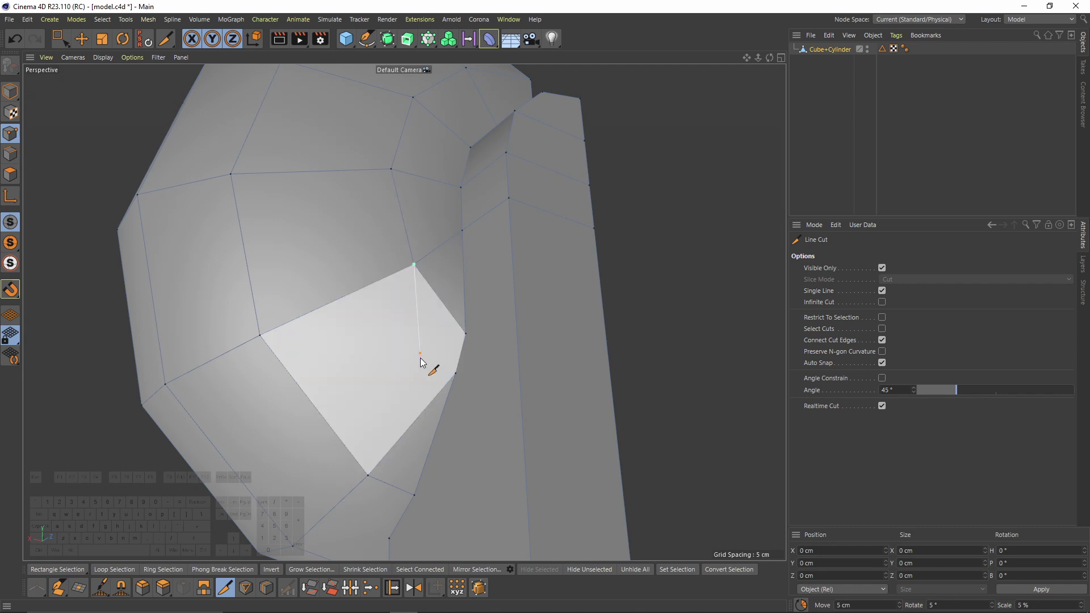
pyautogui.click(412, 420)
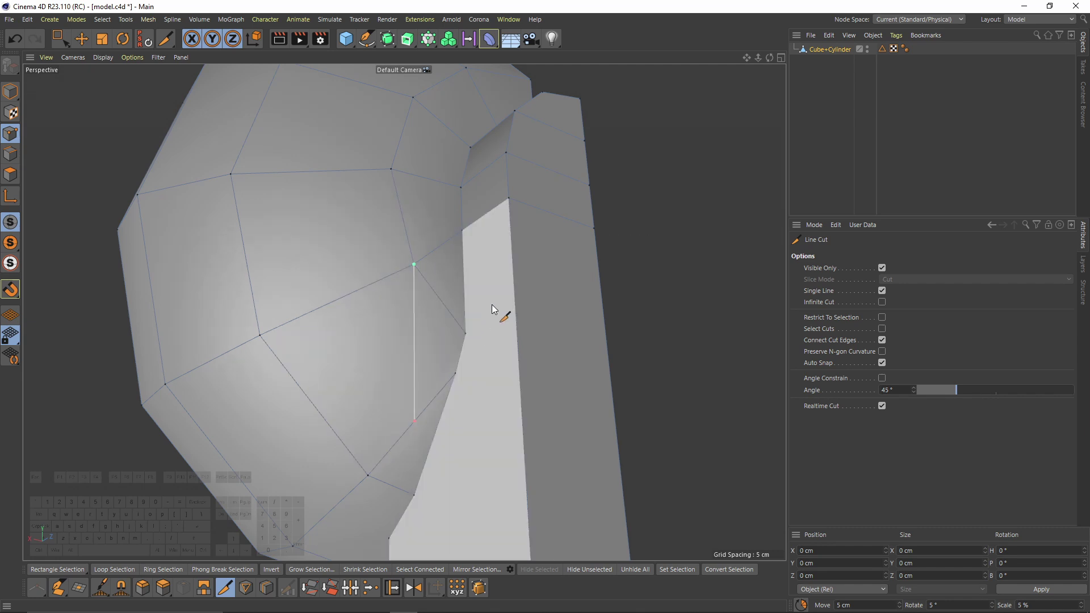
# - Weld the middle seam point onto the seam point above it and slide the new cut point to a 35.5% offset
pyautogui.press('m')
pyautogui.press('o')
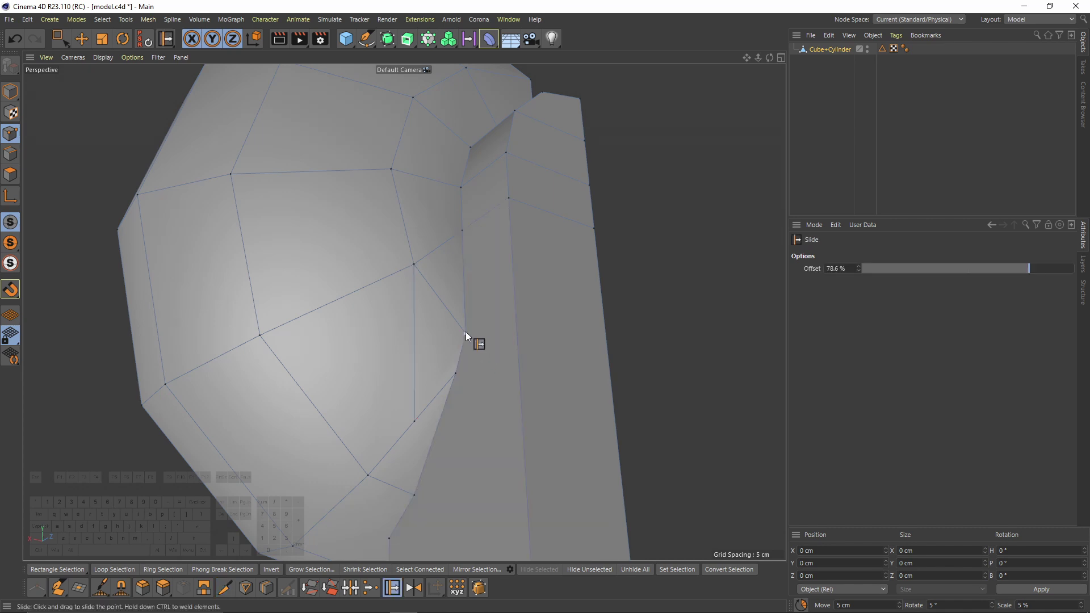
pyautogui.keyDown('ctrl'); pyautogui.moveTo(465, 332); pyautogui.dragTo(467, 270); pyautogui.keyUp('ctrl')
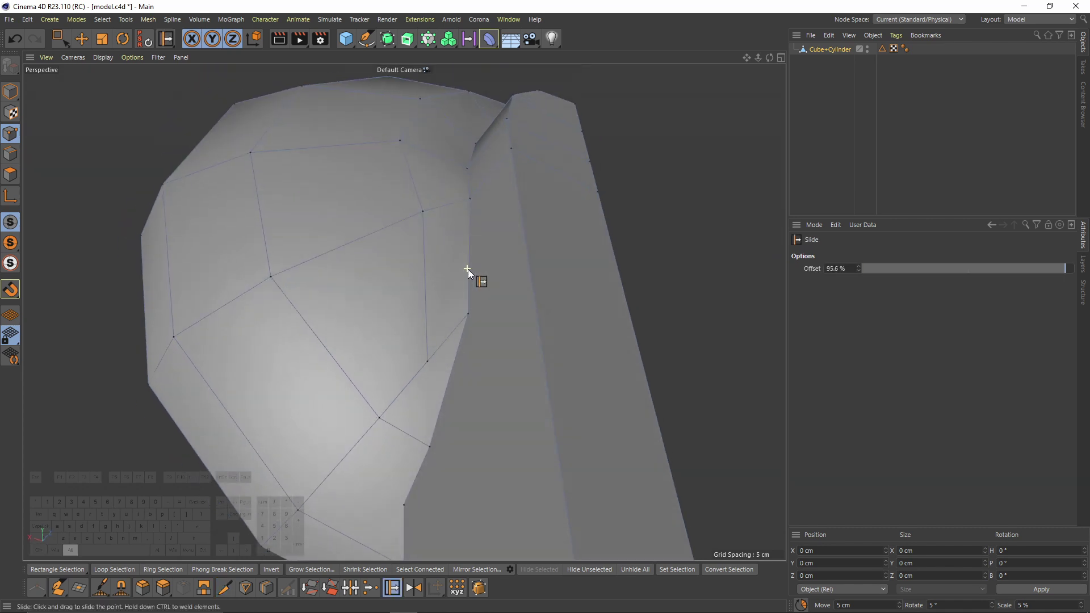
pyautogui.moveTo(428, 356)
pyautogui.mouseDown()
pyautogui.moveTo(430, 301)
pyautogui.moveTo(458, 363)
pyautogui.moveTo(409, 284)
pyautogui.moveTo(418, 358)
pyautogui.mouseUp()
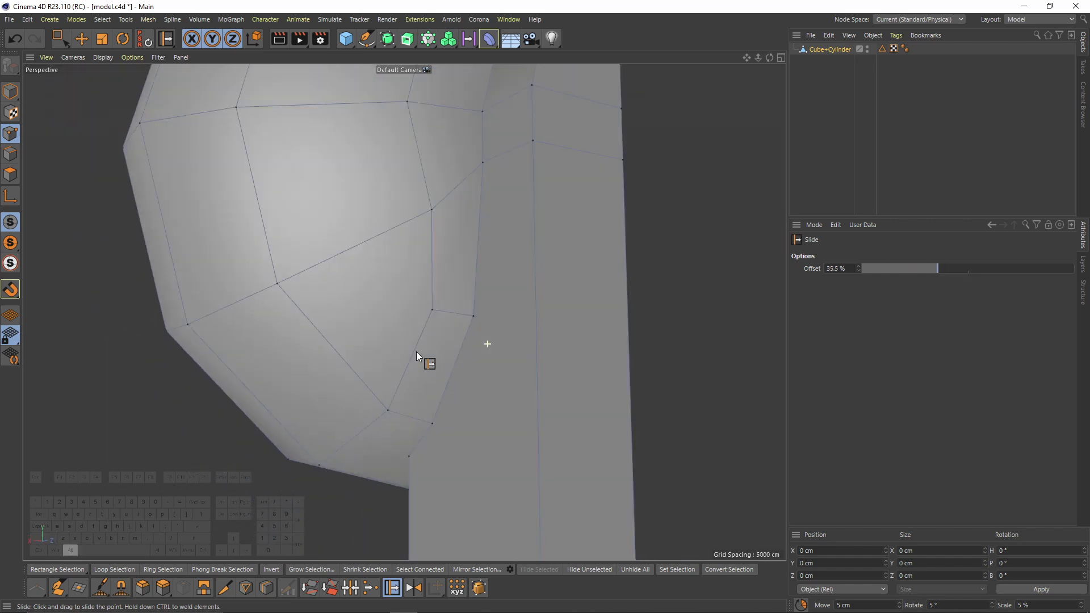
# - Line-cut the housing's bottom polygon from the seam corner point at the stem's front to the nearest housing point
pyautogui.keyDown('alt'); pyautogui.moveTo(340, 292); pyautogui.dragTo(284, 298, button='right'); pyautogui.keyUp('alt')
pyautogui.keyDown('alt'); pyautogui.moveTo(284, 297); pyautogui.dragTo(312, 339); pyautogui.keyUp('alt')
pyautogui.keyDown('alt'); pyautogui.moveTo(326, 339); pyautogui.dragTo(360, 368, button='right'); pyautogui.keyUp('alt')
pyautogui.rightClick(359, 368)
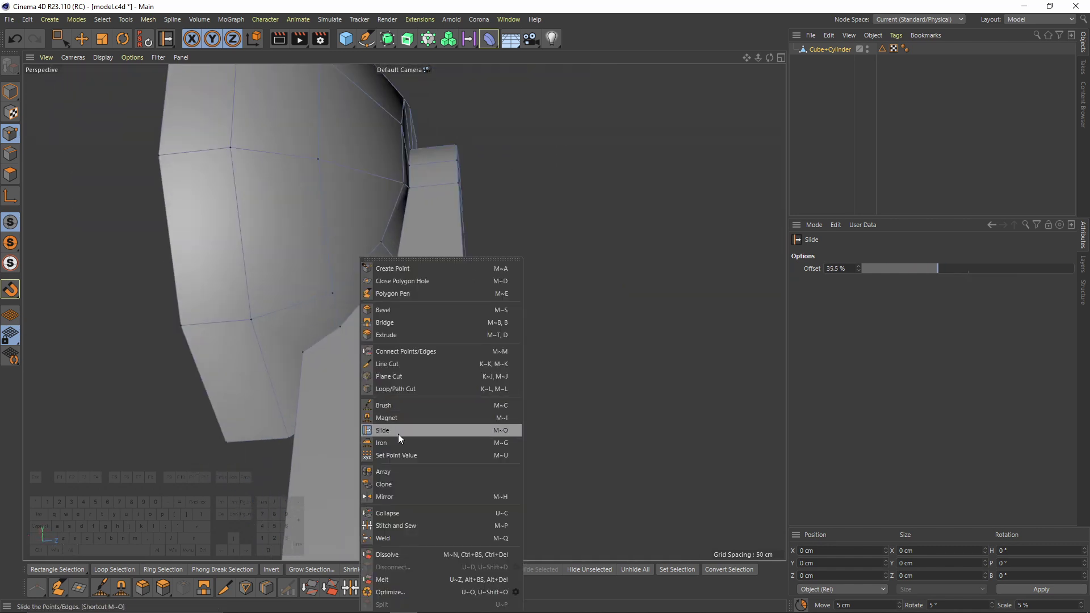
pyautogui.click(389, 380)
pyautogui.rightClick(312, 362)
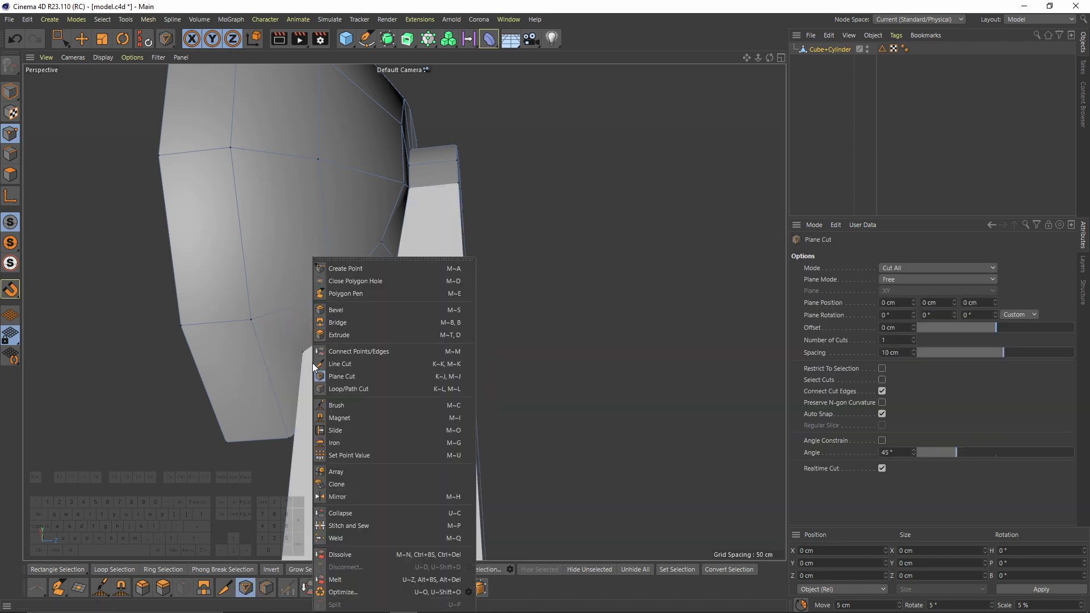
pyautogui.click(338, 363)
pyautogui.click(303, 352)
pyautogui.click(253, 318)
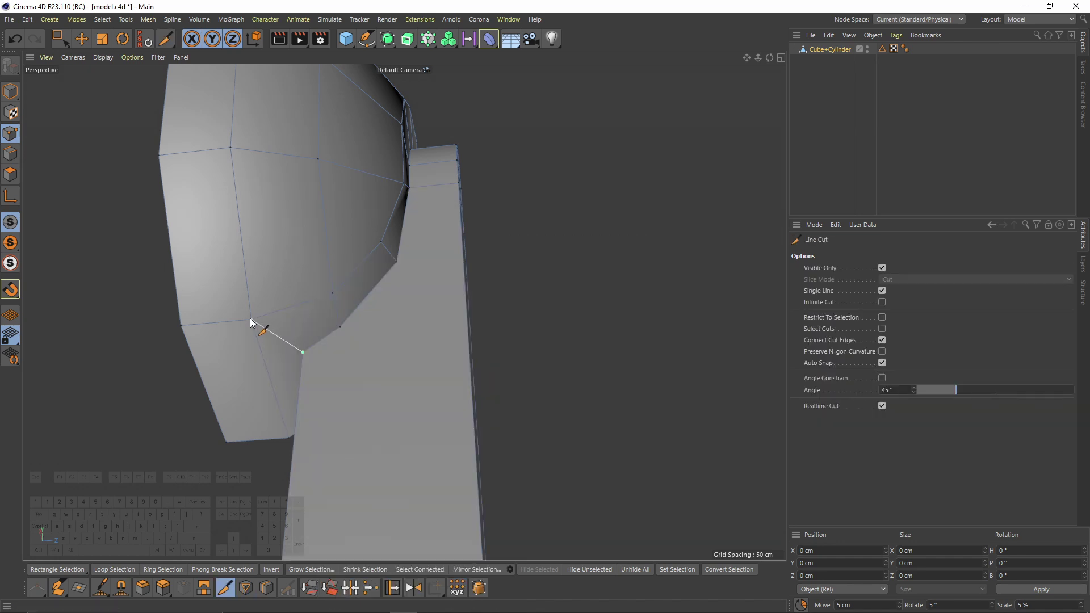
pyautogui.press('e')
pyautogui.keyDown('alt'); pyautogui.moveTo(289, 359); pyautogui.dragTo(396, 275); pyautogui.keyUp('alt')
pyautogui.rightClick(396, 276)
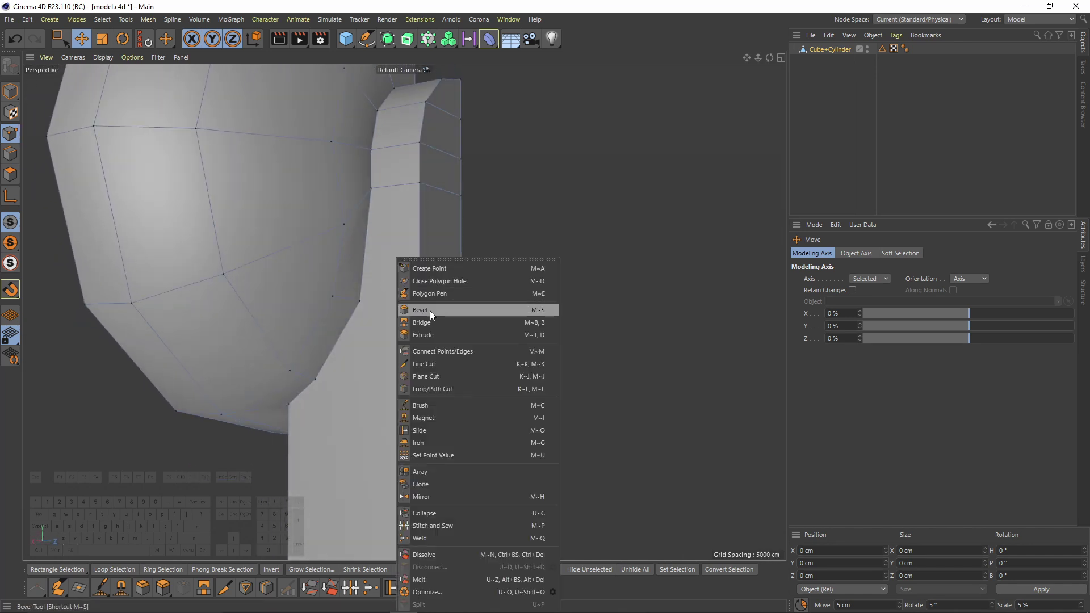
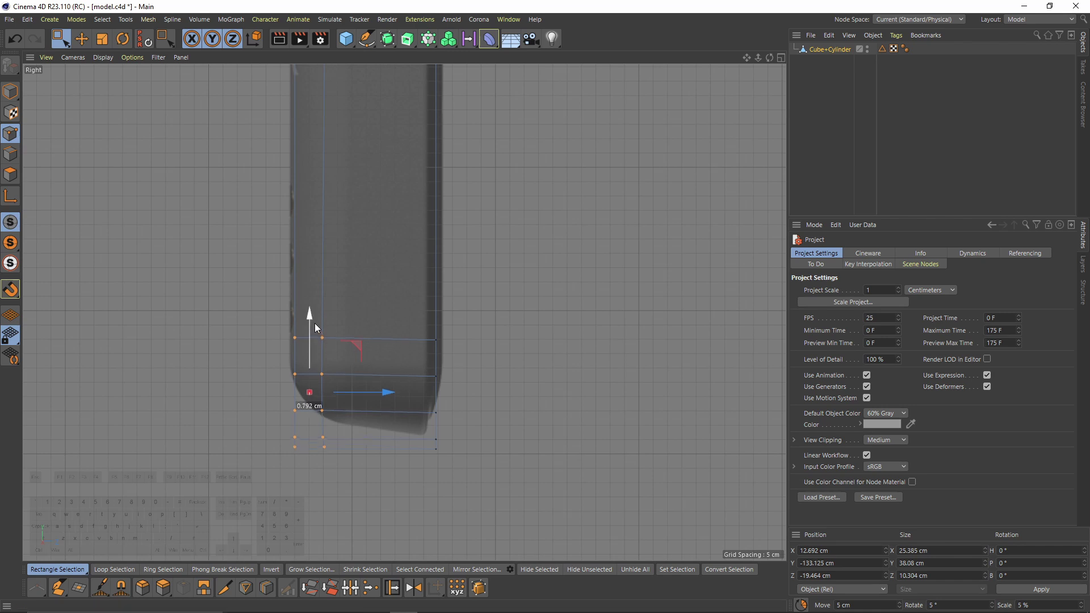
# - Remove the inner column of tip points from the selection and raise the stem's front points to match the reference's slanted tip
pyautogui.keyDown('ctrl'); pyautogui.moveTo(353, 455); pyautogui.dragTo(296, 260); pyautogui.keyUp('ctrl')
pyautogui.press('F1')
pyautogui.scroll(8, 375, 368)
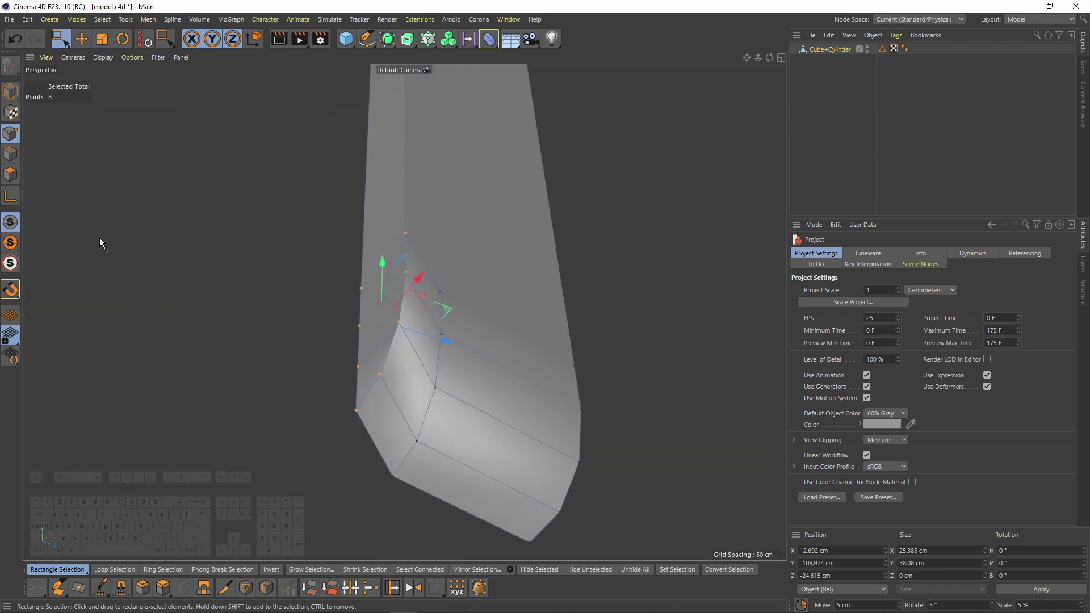
# - Select the lower front edge at the stem tip and set the Move tool's axis orientation to World
pyautogui.click(10, 154)
pyautogui.press('e')
pyautogui.click(366, 387)
pyautogui.press('F5')
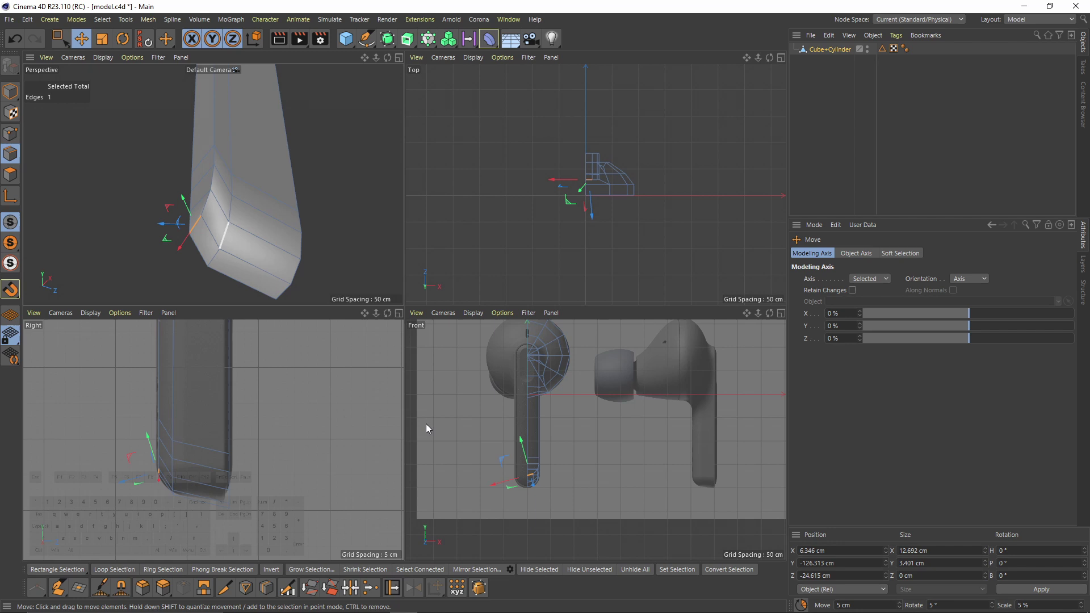
pyautogui.middleClick(225, 458)
pyautogui.click(973, 278)
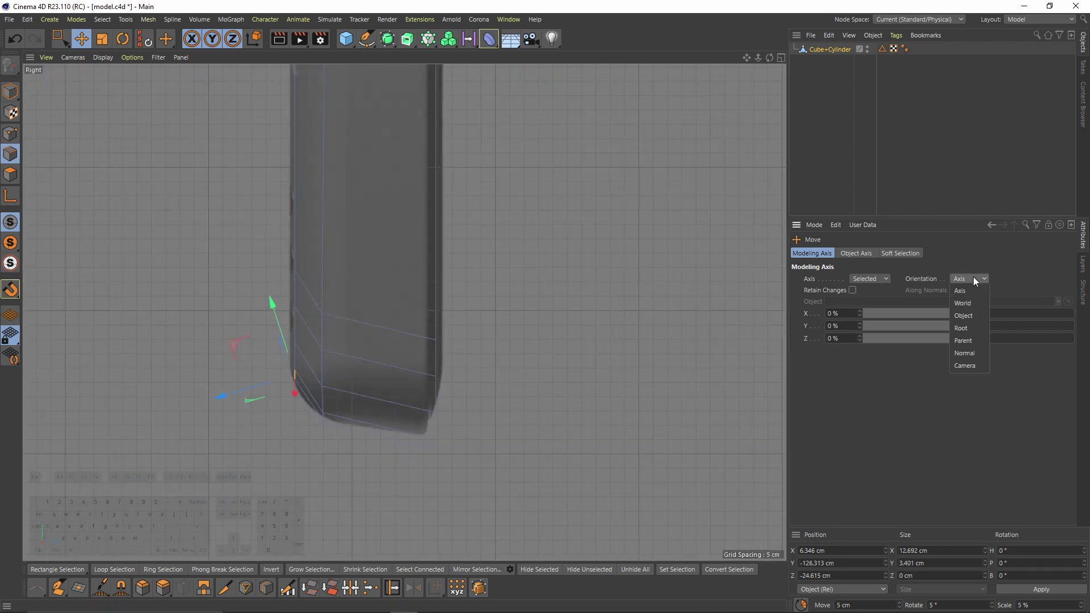
pyautogui.click(968, 305)
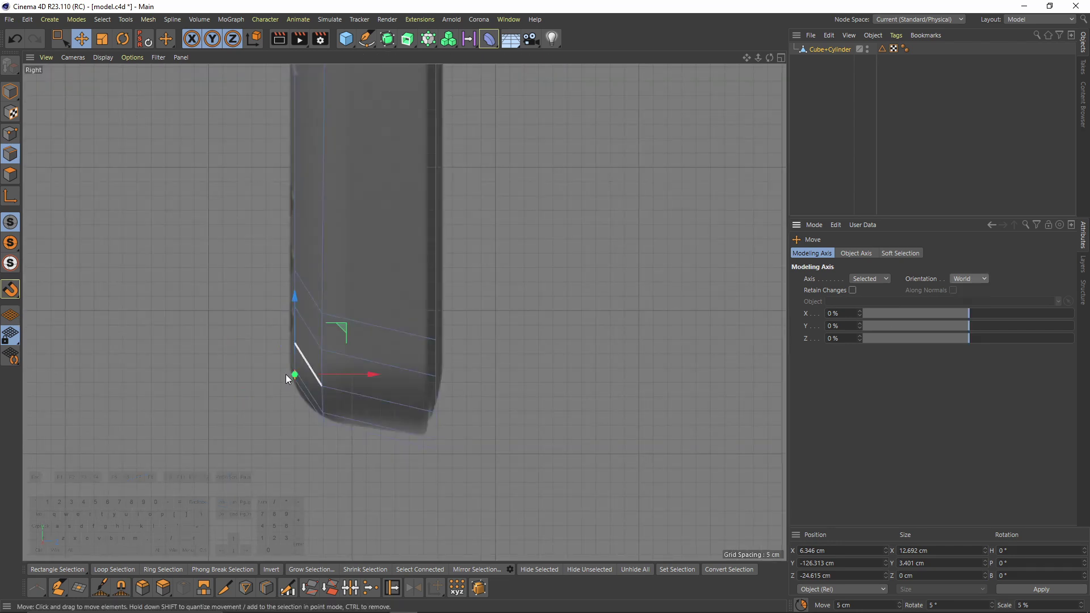
# - Select the four-edge chain down the stem's front corner and move it about 4.1 cm along X toward the symmetry plane
pyautogui.scroll(4, 284, 373)
pyautogui.press('F1')
pyautogui.keyDown('alt'); pyautogui.moveTo(388, 425); pyautogui.dragTo(375, 353); pyautogui.keyUp('alt')
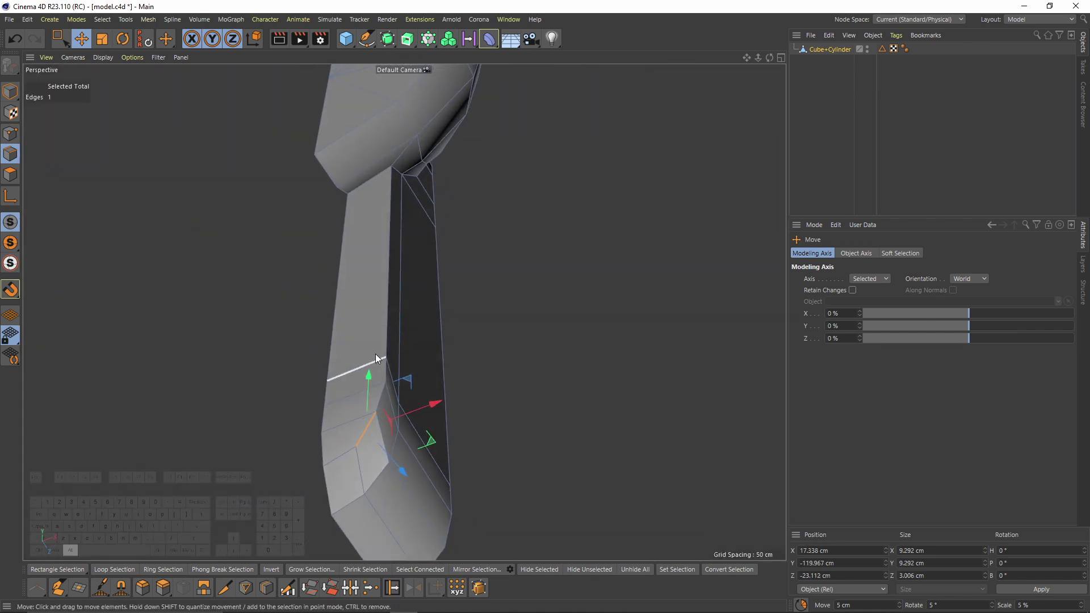
pyautogui.doubleClick(388, 192)
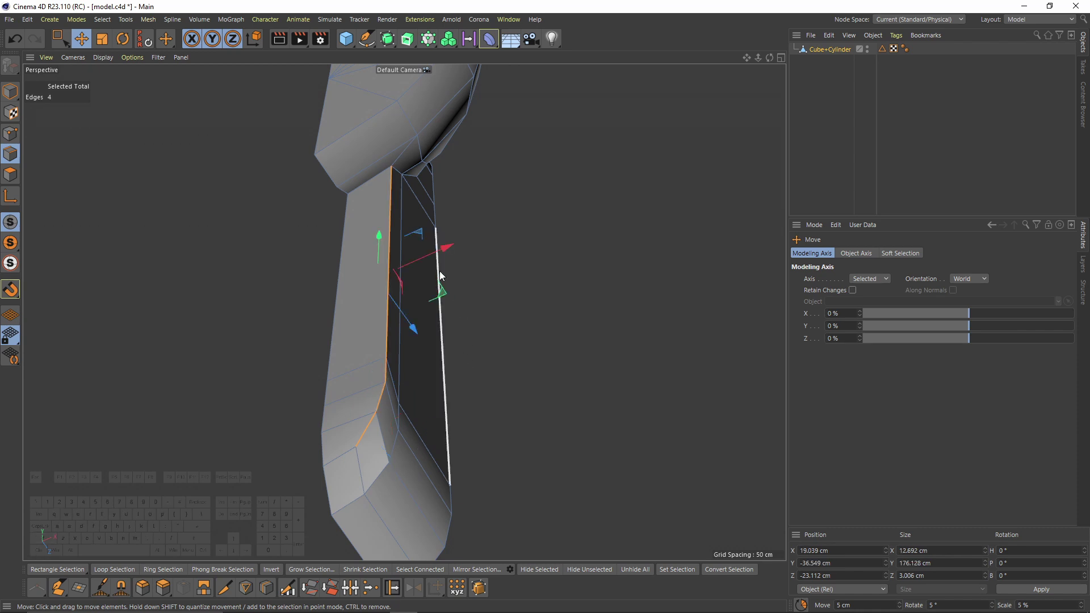
pyautogui.keyDown('alt'); pyautogui.moveTo(413, 277); pyautogui.dragTo(448, 242); pyautogui.keyUp('alt')
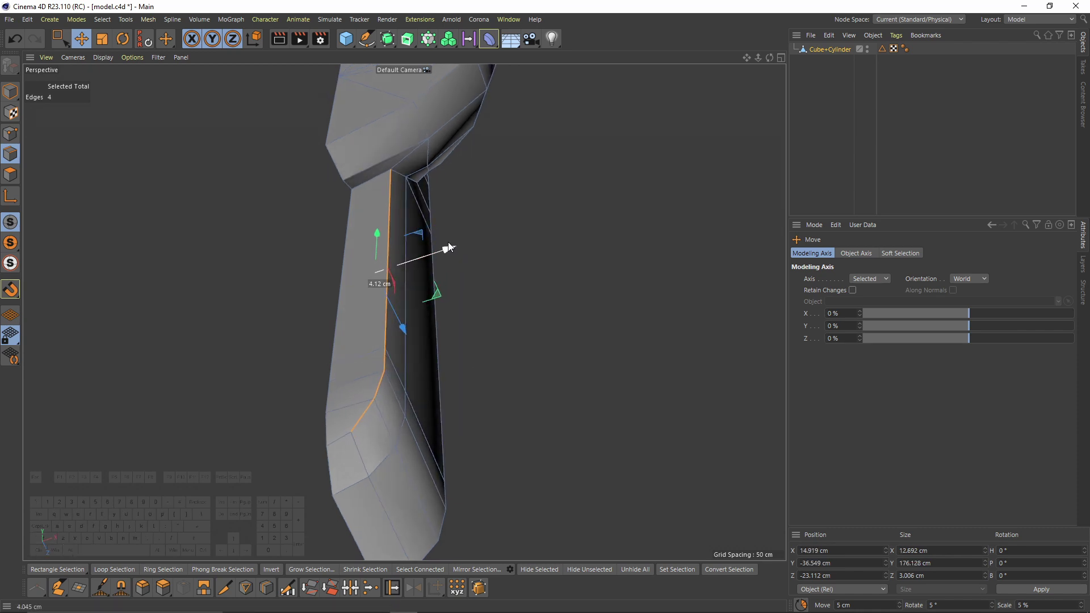
pyautogui.keyDown('alt'); pyautogui.moveTo(456, 305); pyautogui.dragTo(447, 244); pyautogui.keyUp('alt')
# - Select the long edge path down the stem's side and shift it toward the stem's back in the Right view
pyautogui.press('t')
pyautogui.press('e')
pyautogui.keyDown('alt'); pyautogui.moveTo(403, 310); pyautogui.dragTo(308, 431); pyautogui.keyUp('alt')
pyautogui.keyDown('alt'); pyautogui.moveTo(375, 329); pyautogui.dragTo(375, 432); pyautogui.keyUp('alt')
pyautogui.click(380, 310)
pyautogui.keyDown('ctrl'); pyautogui.keyDown('shift'); pyautogui.click(371, 451); pyautogui.keyUp('shift'); pyautogui.keyUp('ctrl')
pyautogui.middleClick(295, 487)
pyautogui.middleClick(285, 492)
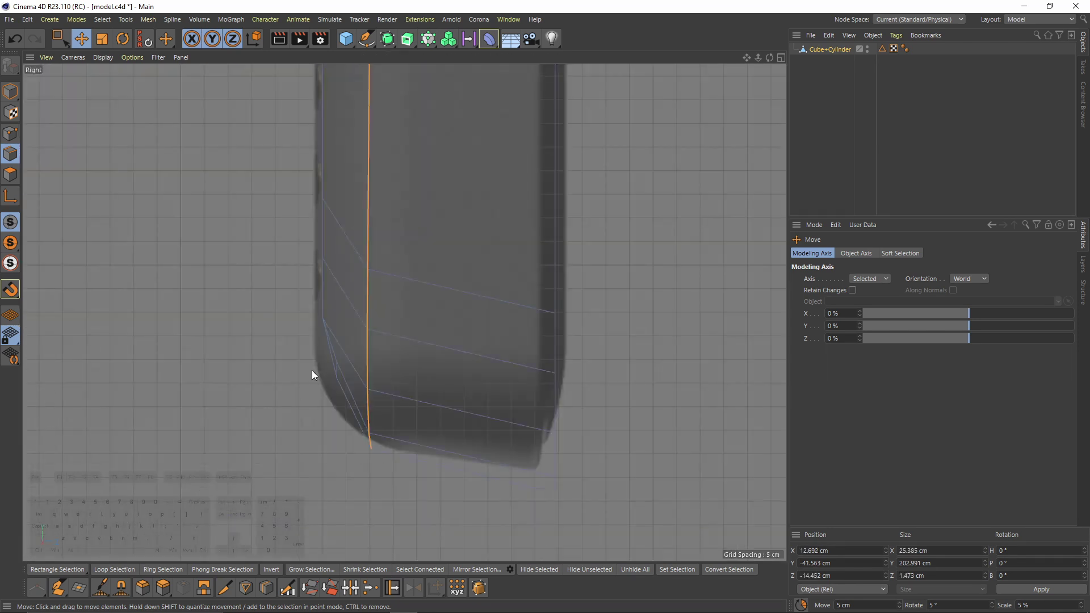
pyautogui.scroll(-6, 345, 326)
pyautogui.press('e')
pyautogui.scroll(1, 375, 237)
pyautogui.keyDown('alt'); pyautogui.moveTo(372, 164); pyautogui.dragTo(365, 255, button='middle'); pyautogui.keyUp('alt')
pyautogui.scroll(1, 365, 254)
pyautogui.moveTo(419, 326); pyautogui.dragTo(332, 396)
# - Adjust the edge at the stem tip's rounded front corner with the Slide tool
pyautogui.middleClick(427, 329)
pyautogui.middleClick(243, 238)
pyautogui.click(332, 407)
pyautogui.press('m')
pyautogui.press('o')
pyautogui.keyDown('alt'); pyautogui.moveTo(394, 394); pyautogui.dragTo(354, 257); pyautogui.keyUp('alt')
# - Switch to point editing and nudge a point on the lower side of the housing-stem seam toward the stem's back
pyautogui.click(10, 134)
pyautogui.keyDown('alt'); pyautogui.moveTo(226, 210); pyautogui.dragTo(351, 301); pyautogui.keyUp('alt')
pyautogui.keyDown('alt'); pyautogui.moveTo(352, 179); pyautogui.dragTo(393, 202); pyautogui.keyUp('alt')
pyautogui.keyDown('alt'); pyautogui.moveTo(407, 331); pyautogui.dragTo(493, 350); pyautogui.keyUp('alt')
pyautogui.press('e')
pyautogui.click(409, 300)
pyautogui.keyDown('alt'); pyautogui.moveTo(409, 303); pyautogui.dragTo(424, 361); pyautogui.keyUp('alt')
pyautogui.moveTo(468, 308); pyautogui.dragTo(476, 314)
# - Reposition the neighbouring housing points beside the seam to even out the polygon flow
pyautogui.keyDown('alt'); pyautogui.moveTo(427, 248); pyautogui.dragTo(458, 263); pyautogui.keyUp('alt')
pyautogui.click(412, 220)
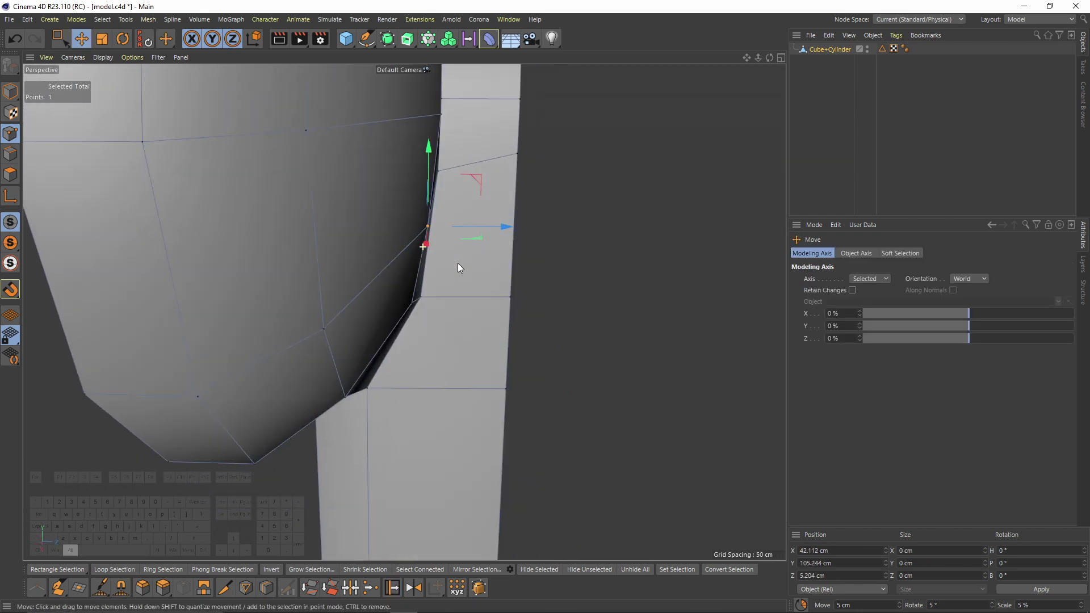
pyautogui.keyDown('alt'); pyautogui.moveTo(402, 335); pyautogui.dragTo(383, 225, button='middle'); pyautogui.keyUp('alt')
pyautogui.keyDown('alt'); pyautogui.moveTo(383, 226); pyautogui.dragTo(374, 153); pyautogui.keyUp('alt')
pyautogui.click(328, 246)
pyautogui.keyDown('alt'); pyautogui.moveTo(362, 189); pyautogui.dragTo(366, 261); pyautogui.keyUp('alt')
pyautogui.moveTo(397, 193); pyautogui.dragTo(401, 192)
# - Select the five-edge chain on the housing that curves around the stem's rounded top
pyautogui.keyDown('alt'); pyautogui.moveTo(401, 192); pyautogui.dragTo(352, 255, button='right'); pyautogui.keyUp('alt')
pyautogui.keyDown('alt'); pyautogui.moveTo(352, 255); pyautogui.dragTo(364, 227); pyautogui.keyUp('alt')
pyautogui.press('F3')
pyautogui.middleClick(342, 154)
pyautogui.middleClick(341, 155)
pyautogui.keyDown('alt'); pyautogui.moveTo(341, 155); pyautogui.dragTo(295, 158); pyautogui.keyUp('alt')
pyautogui.click(10, 154)
pyautogui.keyDown('alt'); pyautogui.moveTo(312, 288); pyautogui.dragTo(362, 148); pyautogui.keyUp('alt')
pyautogui.doubleClick(362, 147)
pyautogui.keyDown('alt'); pyautogui.moveTo(386, 213); pyautogui.dragTo(309, 334); pyautogui.keyUp('alt')
pyautogui.click(303, 336)
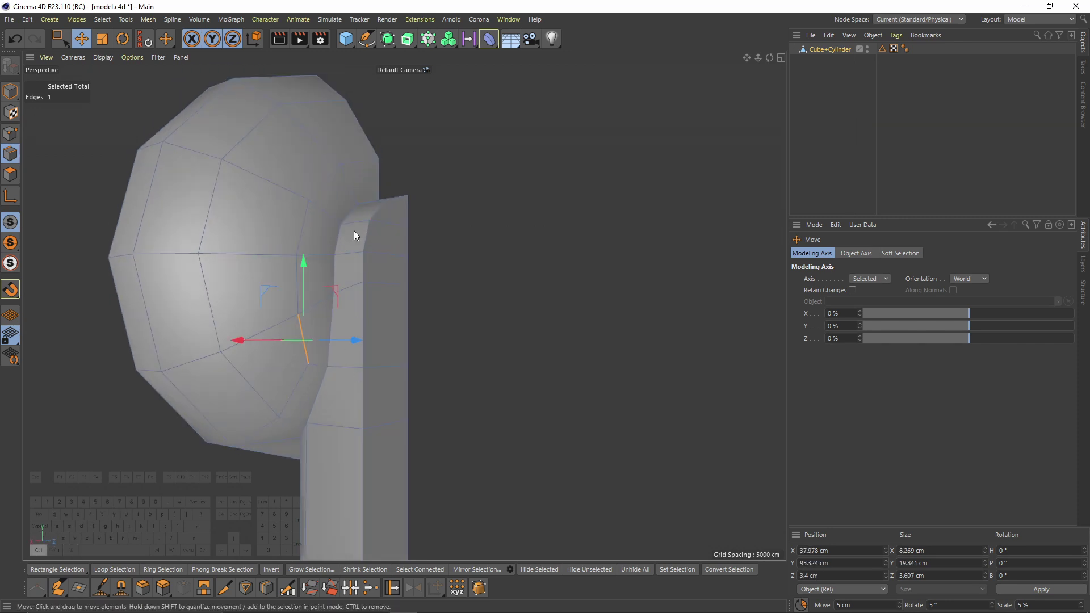
pyautogui.doubleClick(363, 160)
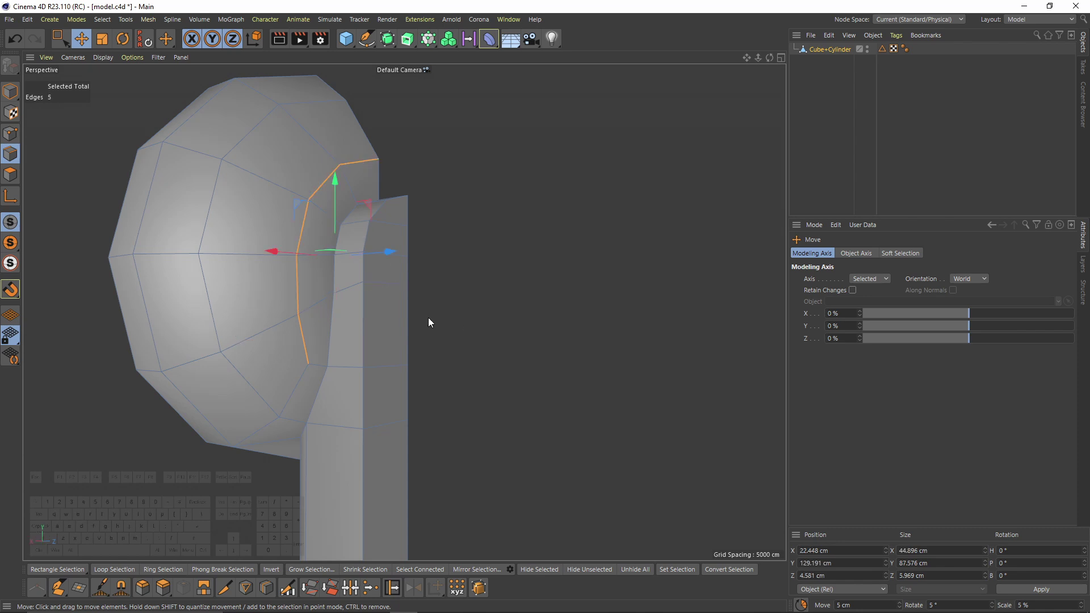
# - Scale the housing edge chain vertically to about 90% with the modeling axis Y at -100%
pyautogui.press('t')
pyautogui.keyDown('alt'); pyautogui.moveTo(440, 313); pyautogui.dragTo(629, 315); pyautogui.keyUp('alt')
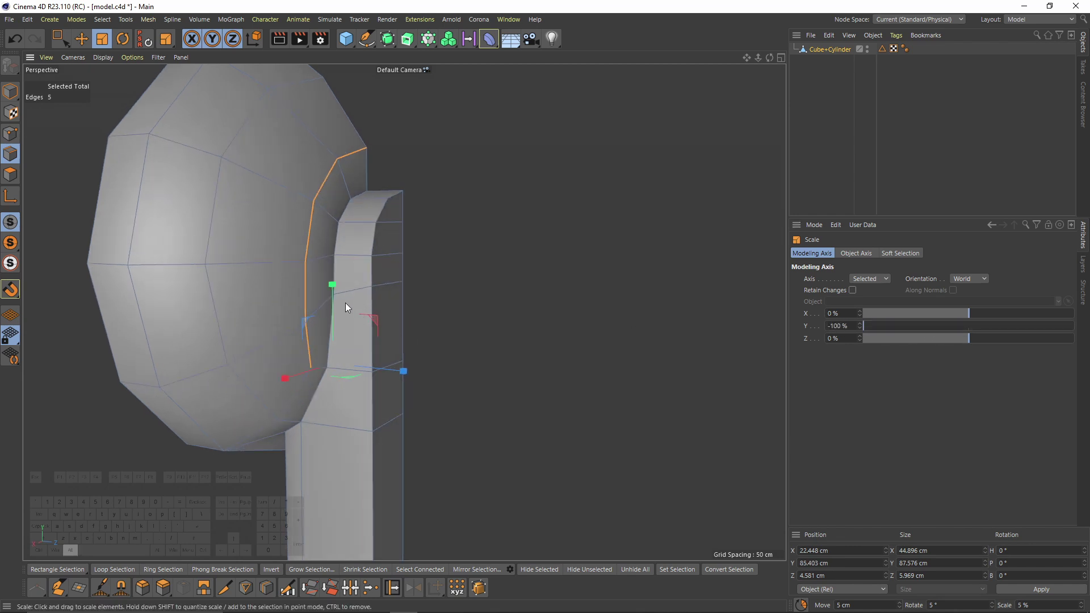
pyautogui.middleClick(345, 303)
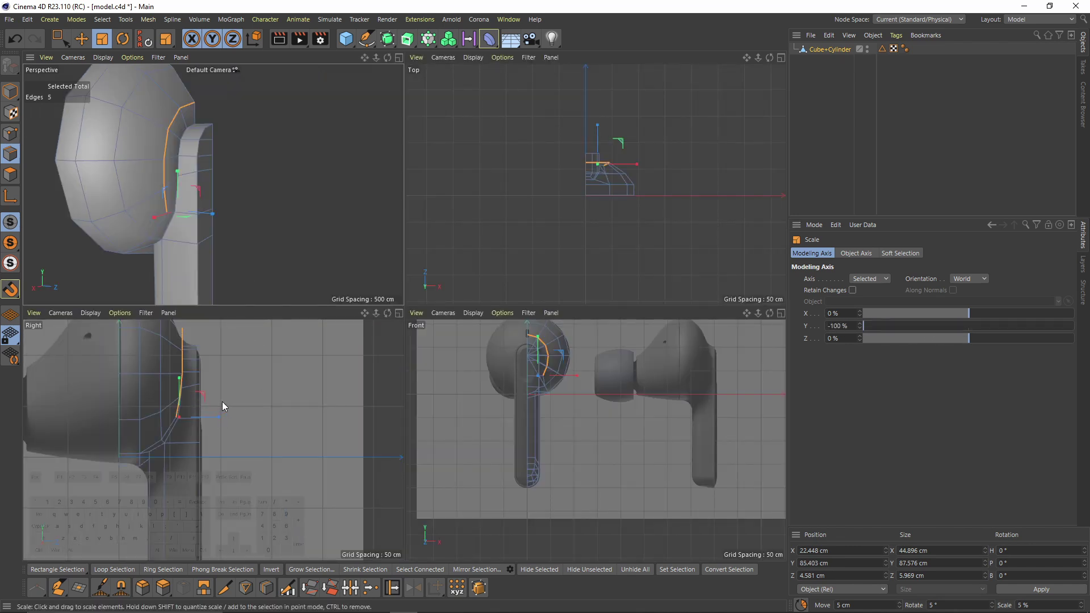
pyautogui.middleClick(222, 406)
pyautogui.moveTo(335, 186); pyautogui.dragTo(339, 193)
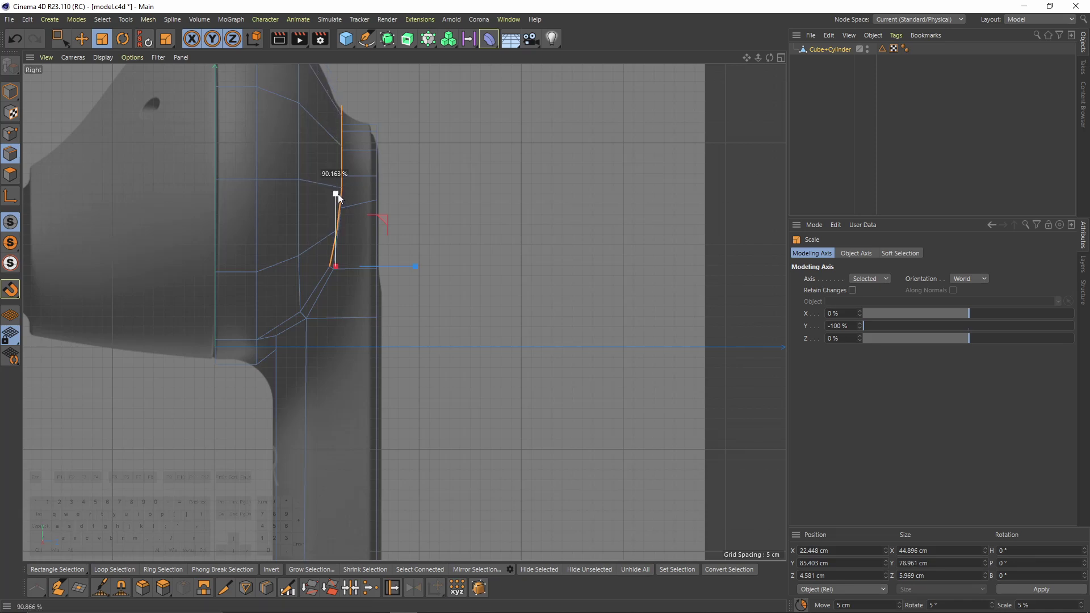
pyautogui.middleClick(338, 194)
pyautogui.middleClick(322, 186)
# - Select the seam edge path around the stem's rounded top and adjust its position against the side reference
pyautogui.scroll(3, 350, 238)
pyautogui.click(367, 176)
pyautogui.keyDown('alt'); pyautogui.moveTo(334, 342); pyautogui.dragTo(336, 308, button='middle'); pyautogui.keyUp('alt')
pyautogui.keyDown('ctrl'); pyautogui.keyDown('shift'); pyautogui.click(325, 296); pyautogui.keyUp('shift'); pyautogui.keyUp('ctrl')
pyautogui.keyDown('alt'); pyautogui.moveTo(377, 217); pyautogui.dragTo(405, 270); pyautogui.keyUp('alt')
pyautogui.press('e')
pyautogui.middleClick(418, 368)
pyautogui.middleClick(288, 424)
pyautogui.scroll(3, 386, 260)
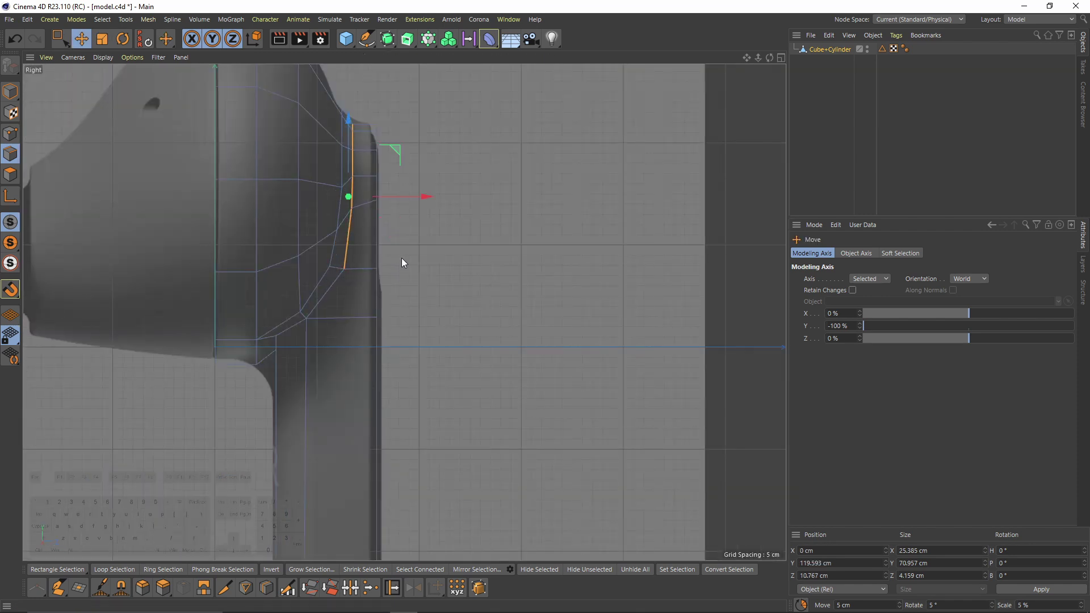
# - Reselect the housing edge chain beside the seam and scale it down slightly in height in the Right view
pyautogui.click(327, 256)
pyautogui.press('F1')
pyautogui.keyDown('ctrl'); pyautogui.keyDown('shift'); pyautogui.click(370, 101); pyautogui.keyUp('shift'); pyautogui.keyUp('ctrl')
pyautogui.press('t')
pyautogui.press('F4')
pyautogui.press('F3')
pyautogui.moveTo(336, 187); pyautogui.dragTo(337, 194)
# - Move the edge at the stem's front, directly under the housing, downward in the Right view
pyautogui.press('F1')
pyautogui.keyDown('alt'); pyautogui.moveTo(383, 260); pyautogui.dragTo(336, 374); pyautogui.keyUp('alt')
pyautogui.click(334, 375)
pyautogui.press('e')
pyautogui.press('F3')
pyautogui.moveTo(261, 273); pyautogui.dragTo(271, 315)
pyautogui.press('F5')
pyautogui.press('F1')
# - Move the point on the lower seam sideways toward the housing to smooth the transition
pyautogui.click(10, 134)
pyautogui.click(419, 289)
pyautogui.moveTo(417, 222); pyautogui.dragTo(381, 221)
pyautogui.scroll(-3, 437, 211)
# - Select the eight-edge seam path from the stem's rounded top to its front corner and activate Slide for it
pyautogui.click(11, 154)
pyautogui.keyDown('alt'); pyautogui.moveTo(519, 222); pyautogui.dragTo(499, 218); pyautogui.keyUp('alt')
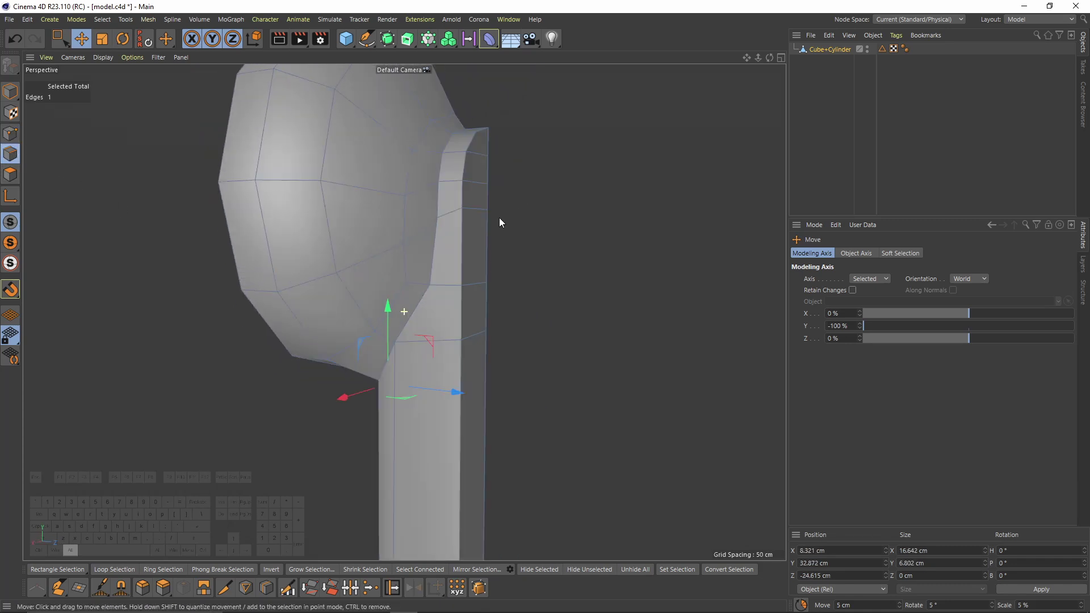
pyautogui.click(461, 120)
pyautogui.keyDown('alt'); pyautogui.moveTo(443, 290); pyautogui.dragTo(547, 261); pyautogui.keyUp('alt')
pyautogui.doubleClick(360, 425)
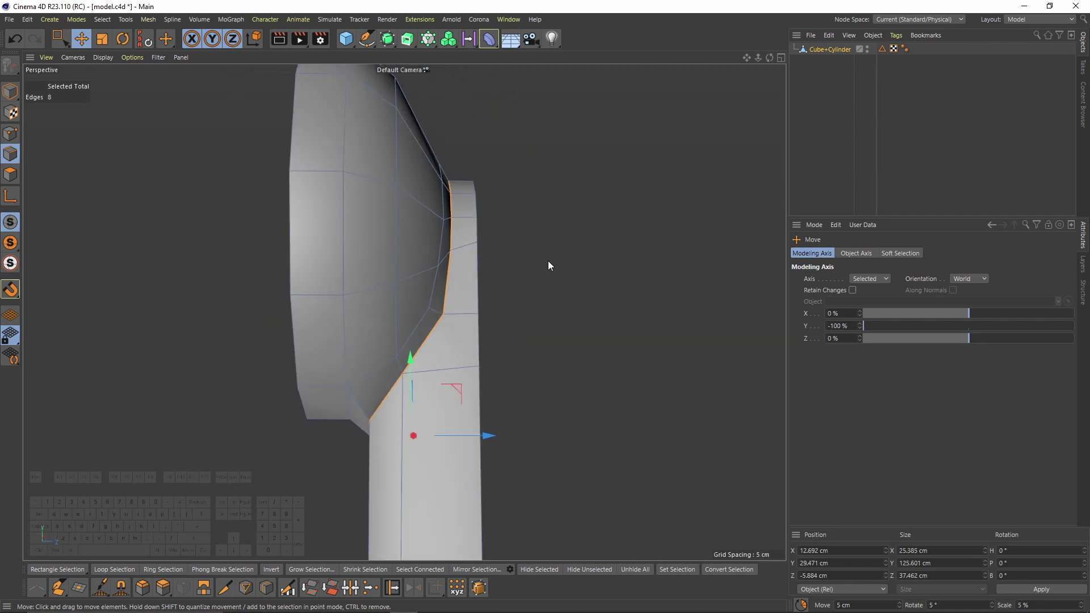
pyautogui.rightClick(606, 355)
pyautogui.click(654, 426)
pyautogui.rightClick(638, 393)
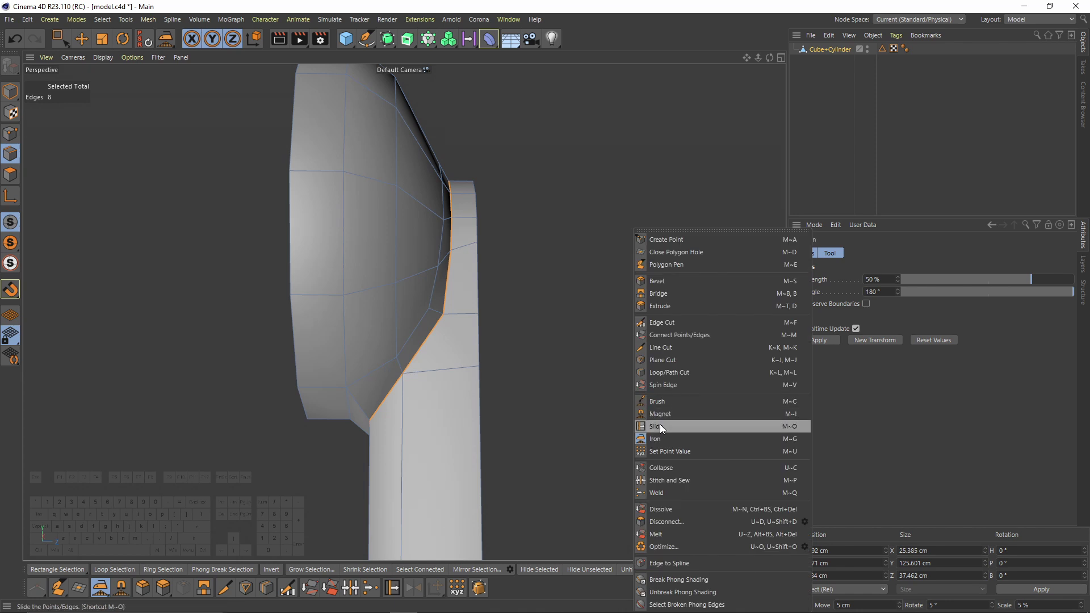
pyautogui.click(660, 426)
pyautogui.moveTo(431, 210)
pyautogui.keyDown('alt'); pyautogui.mouseDown()
pyautogui.moveTo(491, 129)
pyautogui.moveTo(468, 138)
pyautogui.moveTo(491, 146)
pyautogui.mouseUp(); pyautogui.keyUp('alt')
pyautogui.moveTo(448, 360)
pyautogui.keyDown('alt'); pyautogui.mouseDown()
pyautogui.moveTo(458, 276)
pyautogui.moveTo(410, 248)
pyautogui.mouseUp(); pyautogui.keyUp('alt')
# - Slide the stem's front edge under the housing farther down with an offset of about -7.7 cm
pyautogui.middleClick(363, 351)
pyautogui.press('F1')
pyautogui.keyDown('alt'); pyautogui.moveTo(340, 446); pyautogui.dragTo(310, 441); pyautogui.keyUp('alt')
pyautogui.keyDown('alt'); pyautogui.moveTo(349, 424); pyautogui.dragTo(413, 298, button='right'); pyautogui.keyUp('alt')
pyautogui.middleClick(413, 298)
pyautogui.middleClick(363, 360)
pyautogui.keyDown('alt'); pyautogui.moveTo(368, 360); pyautogui.dragTo(328, 365, button='right'); pyautogui.keyUp('alt')
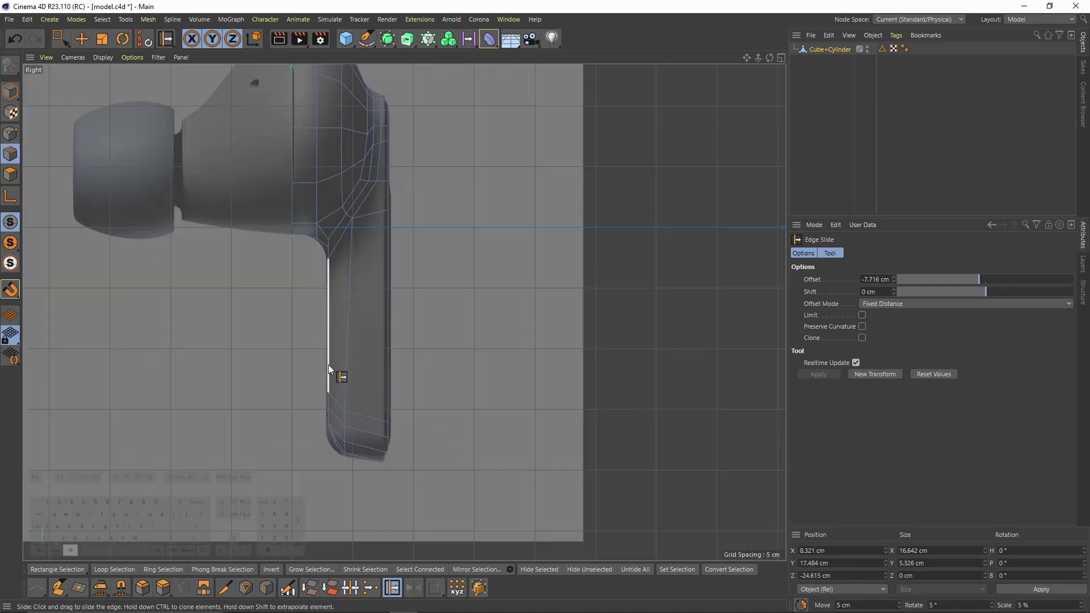
# - Select the inner column of points at the stem tip and shift them about 2.3 cm toward the stem's back
pyautogui.keyDown('alt'); pyautogui.moveTo(328, 364); pyautogui.dragTo(310, 276, button='middle'); pyautogui.keyUp('alt')
pyautogui.scroll(1, 311, 276)
pyautogui.press('Return')
pyautogui.moveTo(325, 319); pyautogui.dragTo(346, 393)
pyautogui.scroll(1, 334, 347)
pyautogui.moveTo(390, 363); pyautogui.dragTo(397, 360)
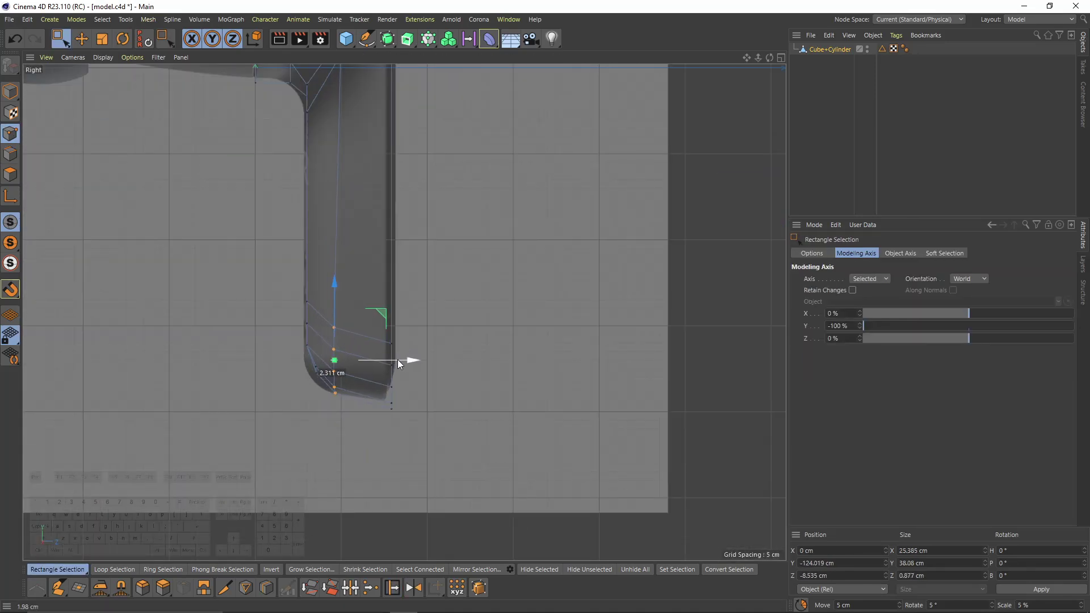
pyautogui.scroll(2, 301, 366)
pyautogui.moveTo(297, 369); pyautogui.dragTo(328, 386)
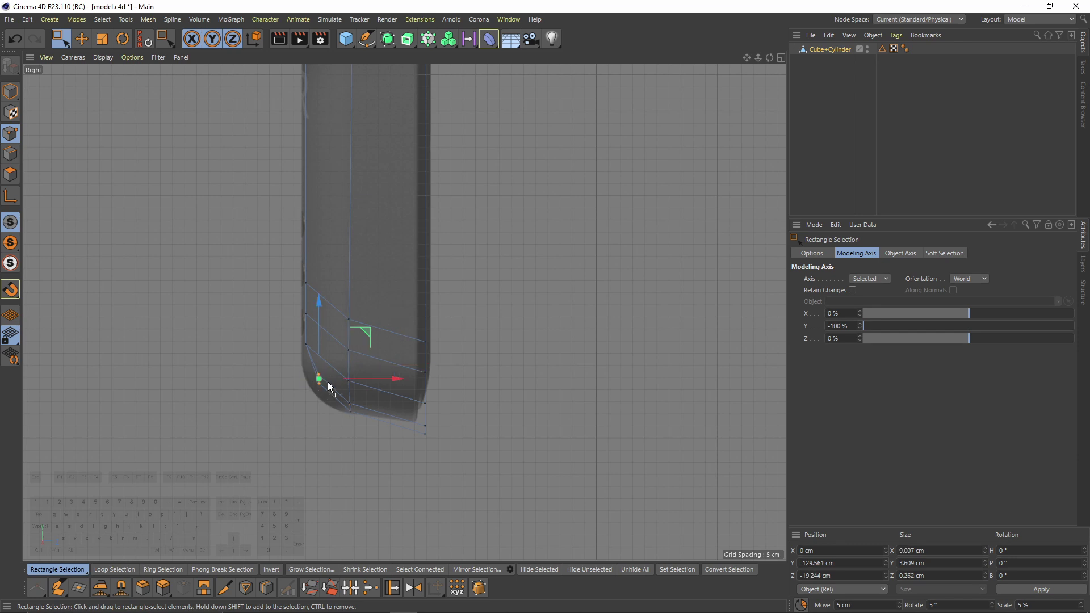
pyautogui.scroll(5, 306, 369)
# - Mirror the half earbud mesh by placing it under a Symmetry object with the ZY mirror plane
pyautogui.press('F1')
pyautogui.keyDown('alt'); pyautogui.moveTo(307, 299); pyautogui.dragTo(544, 170); pyautogui.keyUp('alt')
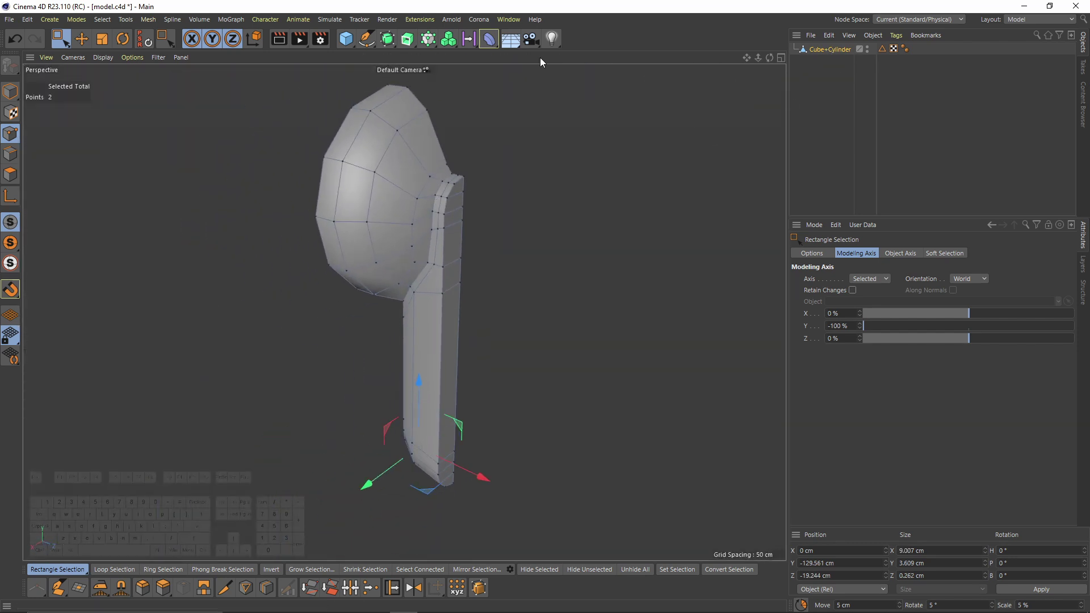
pyautogui.keyDown('alt'); pyautogui.moveTo(387, 38); pyautogui.dragTo(512, 76); pyautogui.keyUp('alt')
pyautogui.keyDown('alt'); pyautogui.moveTo(445, 250); pyautogui.dragTo(460, 222); pyautogui.keyUp('alt')
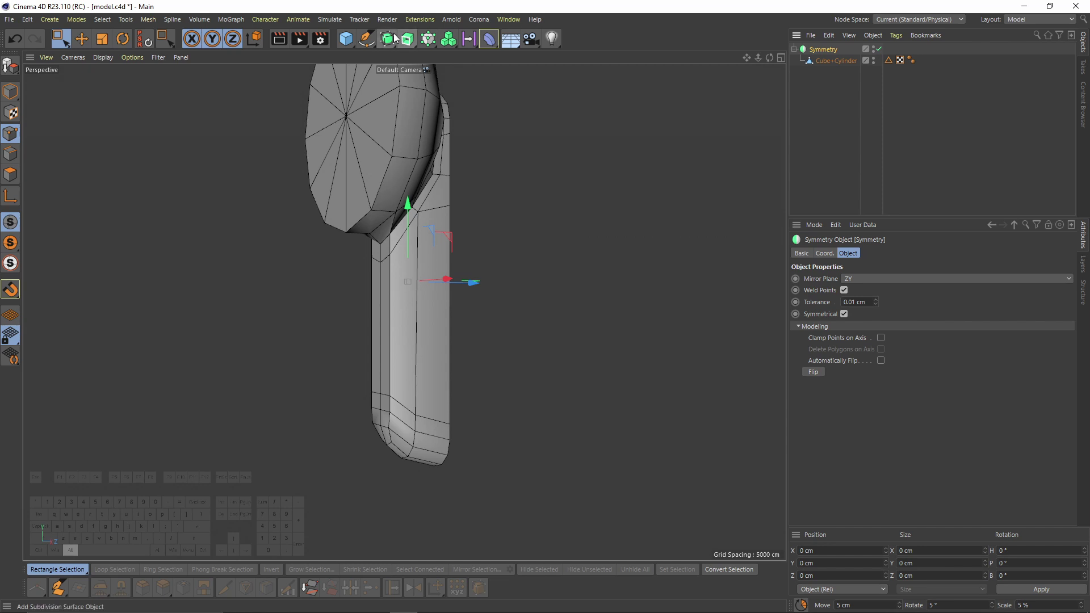
# - Place the Symmetry object under a Subdivision Surface and preview the smoothed earbud shaded without wireframe lines
pyautogui.click(387, 38)
pyautogui.keyDown('alt'); pyautogui.click(462, 60); pyautogui.keyUp('alt')
pyautogui.moveTo(505, 261)
pyautogui.keyDown('alt'); pyautogui.mouseDown()
pyautogui.moveTo(492, 281)
pyautogui.moveTo(314, 189)
pyautogui.moveTo(194, 285)
pyautogui.moveTo(250, 245)
pyautogui.moveTo(409, 227)
pyautogui.moveTo(375, 219)
pyautogui.mouseUp(); pyautogui.keyUp('alt')
pyautogui.scroll(2, 377, 223)
pyautogui.press('n')
pyautogui.press('a')
# - Turn off the Subdivision Surface and select the full strip of polygons on the stem's flat outer face with Live Selection
pyautogui.click(832, 72)
pyautogui.press('q')
pyautogui.click(10, 174)
pyautogui.click(61, 38)
pyautogui.click(86, 49)
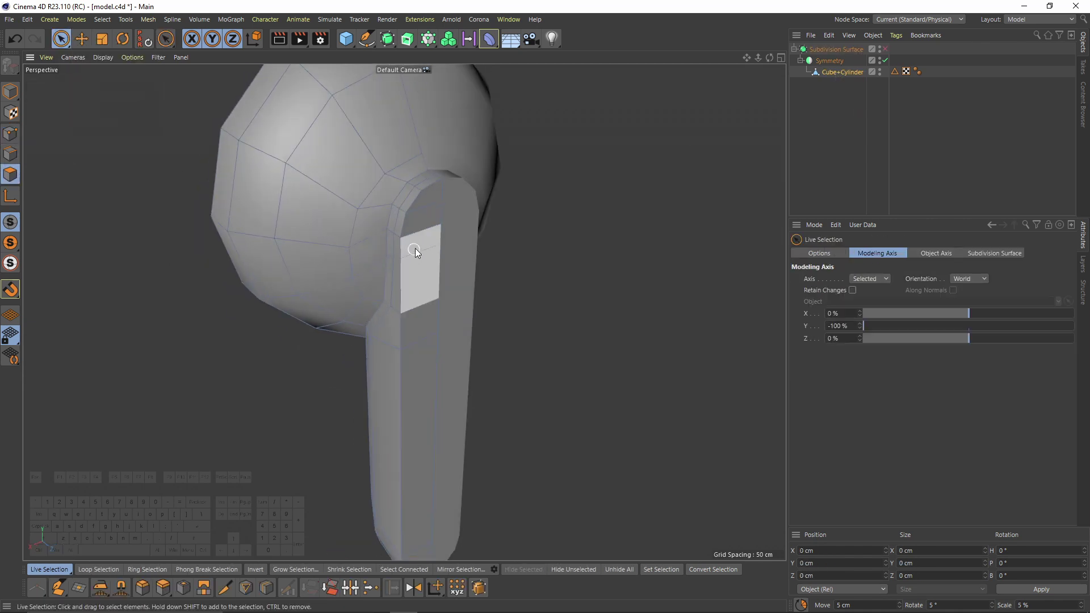
pyautogui.moveTo(438, 207); pyautogui.dragTo(422, 402)
pyautogui.keyDown('alt'); pyautogui.moveTo(422, 404); pyautogui.dragTo(421, 296, button='middle'); pyautogui.keyUp('alt')
pyautogui.keyDown('shift'); pyautogui.moveTo(422, 416); pyautogui.dragTo(428, 443); pyautogui.keyUp('shift')
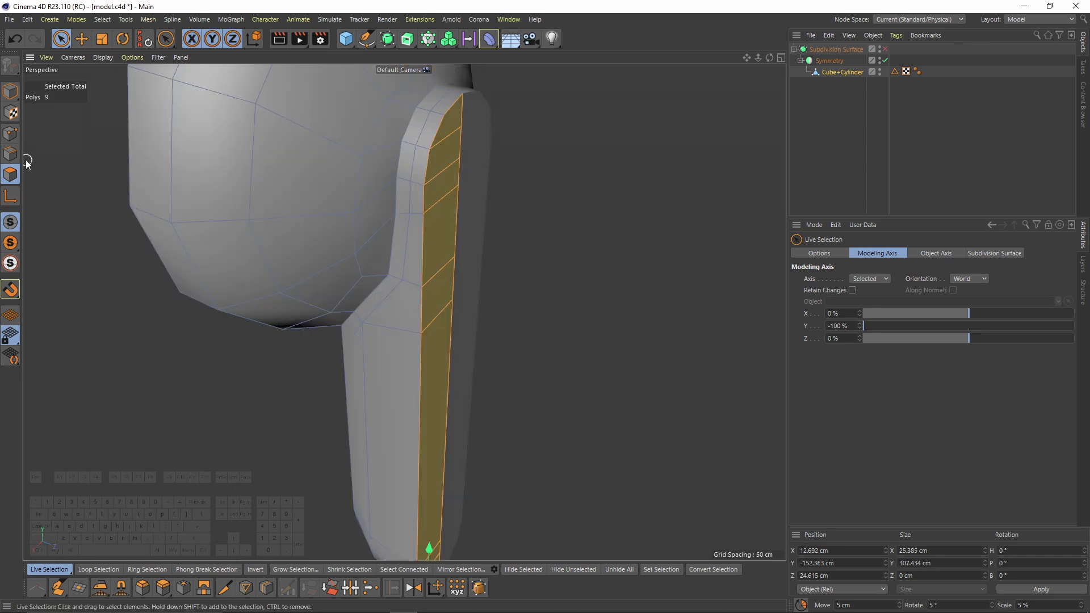
# - Select the edge outline around the stem's flat outer face
pyautogui.click(10, 154)
pyautogui.press('e')
pyautogui.click(452, 100)
pyautogui.keyDown('alt'); pyautogui.moveTo(419, 526); pyautogui.dragTo(392, 315, button='middle'); pyautogui.keyUp('alt')
pyautogui.keyDown('alt'); pyautogui.moveTo(355, 182); pyautogui.dragTo(383, 85); pyautogui.keyUp('alt')
pyautogui.keyDown('alt'); pyautogui.moveTo(476, 233); pyautogui.dragTo(399, 200); pyautogui.keyUp('alt')
pyautogui.doubleClick(400, 212)
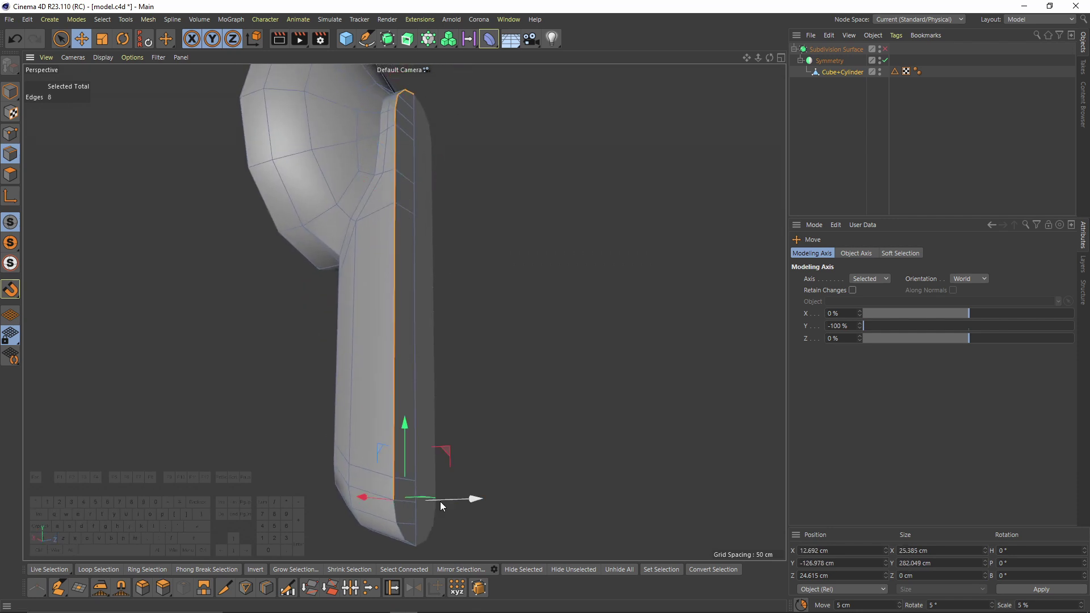
# - Clone the selected outline onto the stem's side with Edge Slide at an offset of about 2.06 cm
pyautogui.keyDown('alt'); pyautogui.moveTo(440, 502); pyautogui.dragTo(481, 414); pyautogui.keyUp('alt')
pyautogui.rightClick(489, 414)
pyautogui.click(527, 426)
pyautogui.scroll(5, 420, 397)
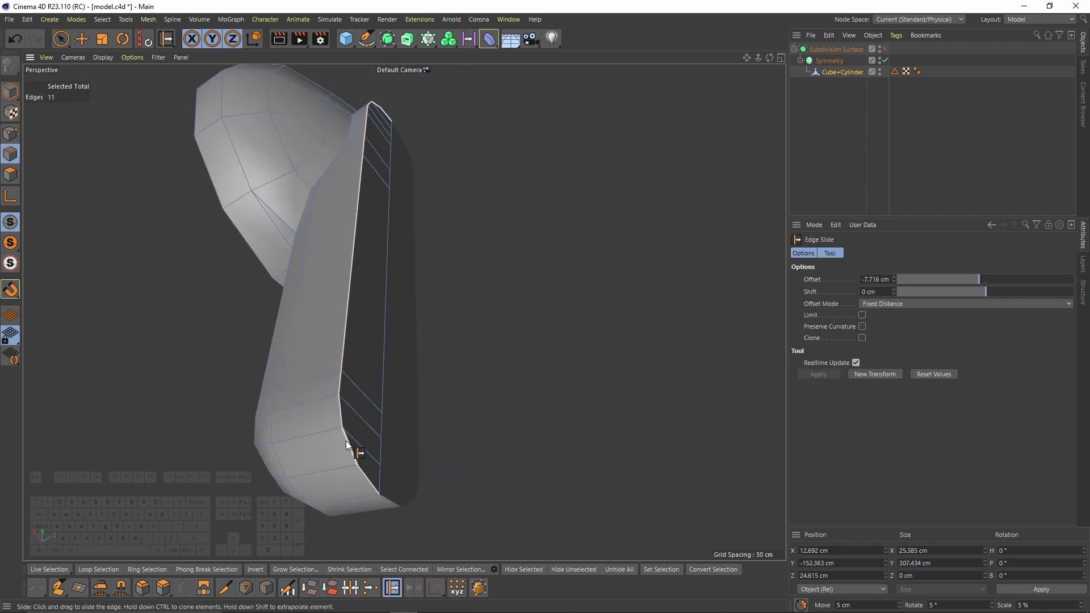
pyautogui.keyDown('ctrl'); pyautogui.moveTo(379, 498); pyautogui.dragTo(384, 500); pyautogui.keyUp('ctrl')
# - Preview the smoothed stem edge with the Subdivision Surface, then return to the unsmoothed mesh and compare it with the side reference
pyautogui.press('q')
pyautogui.click(934, 148)
pyautogui.keyDown('alt'); pyautogui.moveTo(400, 292); pyautogui.dragTo(454, 267); pyautogui.keyUp('alt')
pyautogui.hotkey('ctrl', 'z')
pyautogui.hotkey('ctrl', 'z')
pyautogui.hotkey('ctrl', 'y')
pyautogui.hotkey('ctrl', 'y')
pyautogui.middleClick(454, 267)
pyautogui.middleClick(207, 427)
pyautogui.hotkey('ctrl', 'z')
pyautogui.hotkey('ctrl', 'z')
pyautogui.keyDown('alt'); pyautogui.moveTo(215, 309); pyautogui.dragTo(336, 359, button='middle'); pyautogui.keyUp('alt')
pyautogui.scroll(-5, 336, 360)
pyautogui.middleClick(283, 284)
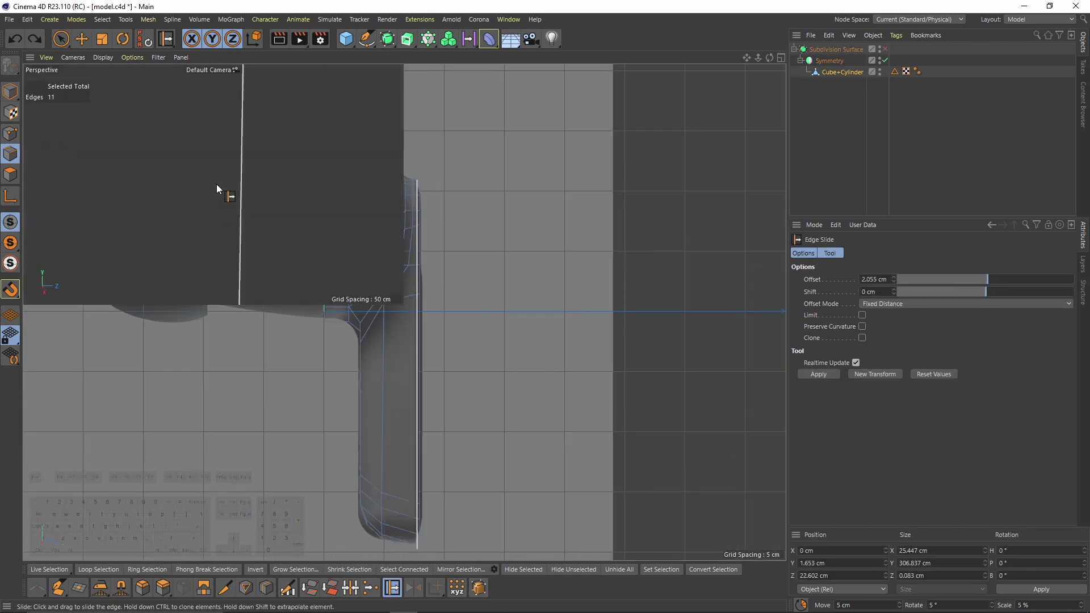
# - Select the flat polygons capping the front of the housing with Live Selection and delete them
pyautogui.middleClick(216, 184)
pyautogui.keyDown('alt'); pyautogui.moveTo(216, 184); pyautogui.dragTo(349, 322); pyautogui.keyUp('alt')
pyautogui.click(4, 173)
pyautogui.click(10, 174)
pyautogui.click(61, 38)
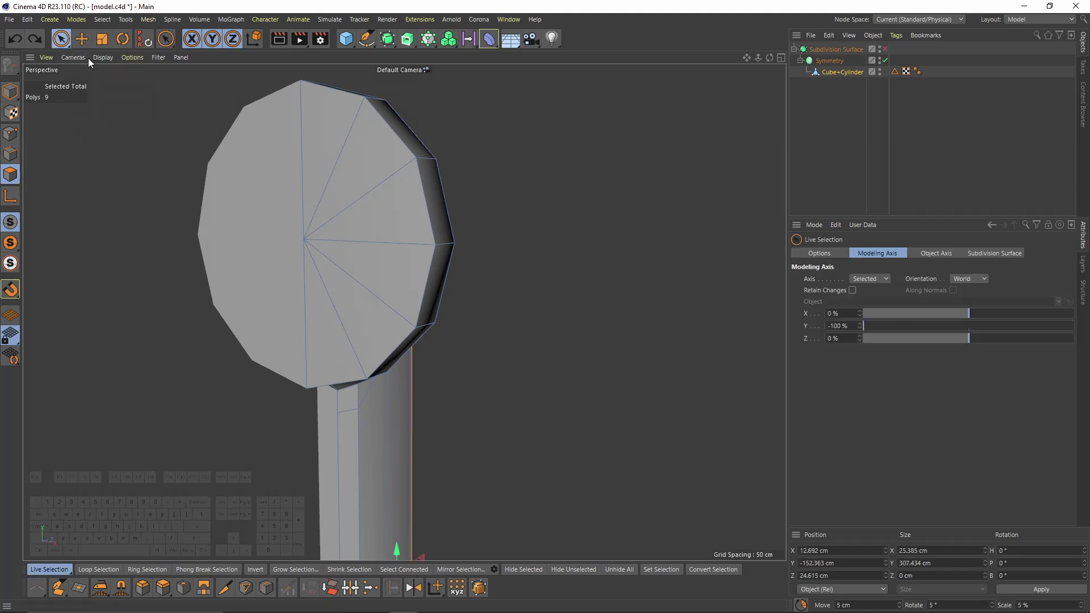
pyautogui.moveTo(326, 205); pyautogui.dragTo(320, 264)
pyautogui.hotkey('ctrl', 'y')
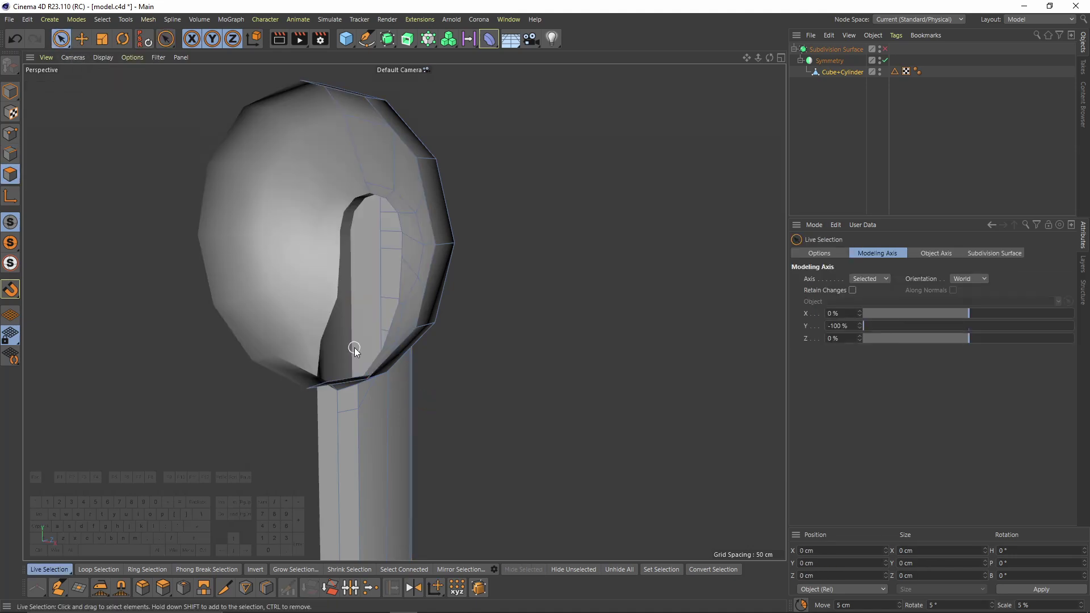
# - Preview the smoothed earbud and compare its side profile with the reference image in the Right view
pyautogui.middleClick(440, 397)
pyautogui.middleClick(255, 221)
pyautogui.keyDown('alt'); pyautogui.moveTo(468, 503); pyautogui.dragTo(397, 466); pyautogui.keyUp('alt')
pyautogui.press('q')
pyautogui.click(958, 197)
pyautogui.middleClick(397, 340)
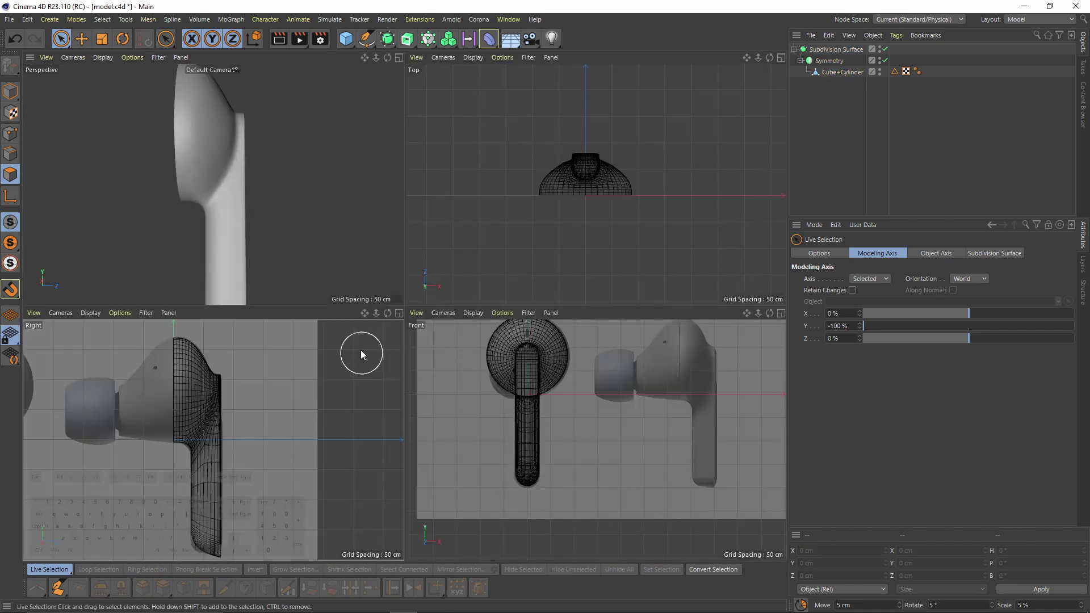
pyautogui.keyDown('alt'); pyautogui.moveTo(363, 353); pyautogui.dragTo(340, 389, button='middle'); pyautogui.keyUp('alt')
pyautogui.middleClick(363, 307)
pyautogui.keyDown('alt'); pyautogui.moveTo(363, 293); pyautogui.dragTo(432, 293, button='right'); pyautogui.keyUp('alt')
# - Turn off the smoothing and adjust the points at the shoulder above the stem to follow the side reference
pyautogui.click(831, 72)
pyautogui.click(833, 73)
pyautogui.press('q')
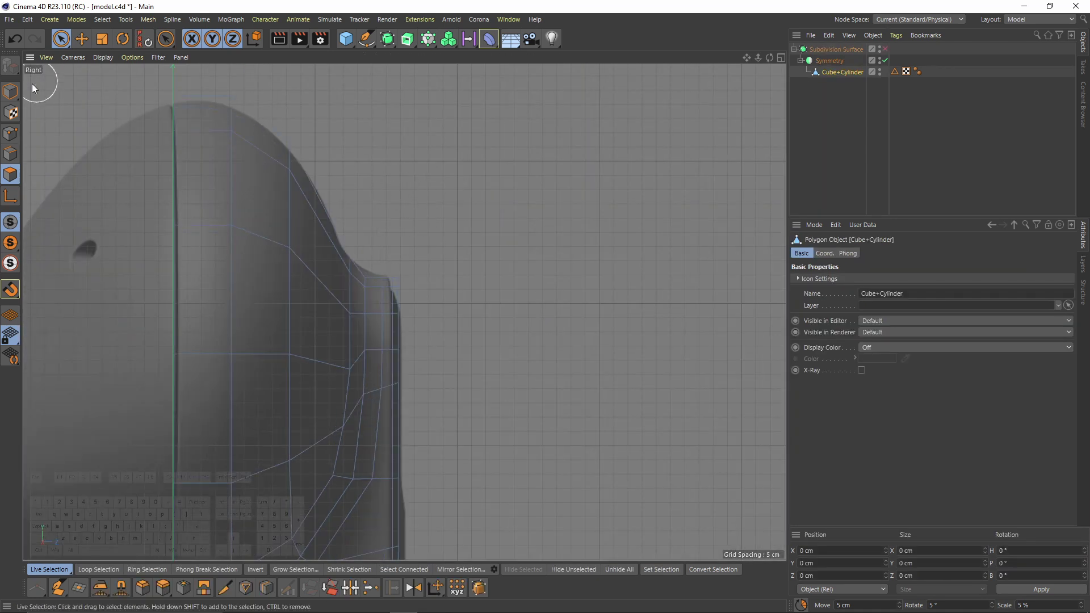
pyautogui.click(10, 133)
pyautogui.press('0')
pyautogui.scroll(3, 313, 170)
pyautogui.moveTo(339, 272); pyautogui.dragTo(366, 339)
pyautogui.press('q')
pyautogui.moveTo(346, 232)
pyautogui.mouseDown()
pyautogui.moveTo(347, 216)
pyautogui.moveTo(347, 226)
pyautogui.mouseUp()
pyautogui.moveTo(366, 324); pyautogui.dragTo(392, 363)
pyautogui.moveTo(381, 285); pyautogui.dragTo(380, 280)
pyautogui.scroll(1, 383, 315)
pyautogui.scroll(-2, 393, 347)
# - Reposition the points on the underside where the housing curves into the stem to match the side reference
pyautogui.moveTo(307, 260); pyautogui.dragTo(278, 210)
pyautogui.scroll(-3, 198, 186)
pyautogui.scroll(2, 228, 285)
pyautogui.keyDown('alt'); pyautogui.moveTo(229, 285); pyautogui.dragTo(254, 188, button='middle'); pyautogui.keyUp('alt')
pyautogui.moveTo(194, 340); pyautogui.dragTo(167, 385)
pyautogui.moveTo(186, 306); pyautogui.dragTo(186, 309)
pyautogui.moveTo(217, 372); pyautogui.dragTo(190, 403)
pyautogui.moveTo(254, 342); pyautogui.dragTo(253, 350)
pyautogui.middleClick(253, 349)
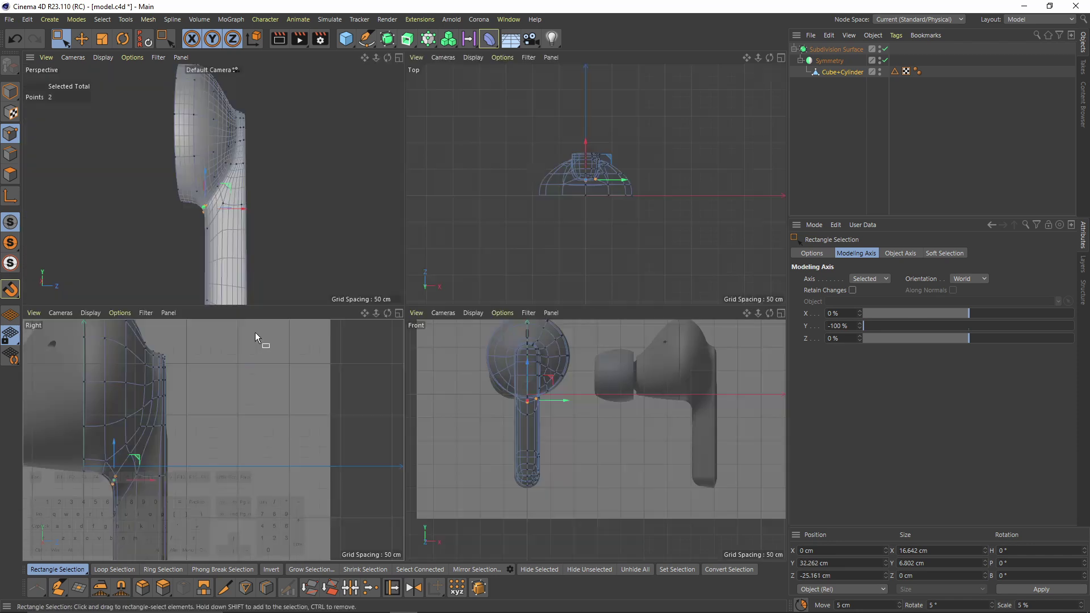
# - Select the five-edge path running down the side of the stem below the housing and shift it
pyautogui.middleClick(258, 284)
pyautogui.keyDown('alt'); pyautogui.moveTo(272, 283); pyautogui.dragTo(536, 376); pyautogui.keyUp('alt')
pyautogui.press('q')
pyautogui.keyDown('alt'); pyautogui.moveTo(416, 454); pyautogui.dragTo(488, 442, button='right'); pyautogui.keyUp('alt')
pyautogui.press('e')
pyautogui.click(366, 486)
pyautogui.keyDown('alt'); pyautogui.moveTo(425, 473); pyautogui.dragTo(363, 341); pyautogui.keyUp('alt')
pyautogui.click(10, 153)
pyautogui.keyDown('alt'); pyautogui.moveTo(363, 193); pyautogui.dragTo(354, 250); pyautogui.keyUp('alt')
pyautogui.click(377, 210)
pyautogui.keyDown('ctrl'); pyautogui.keyDown('shift'); pyautogui.click(350, 362); pyautogui.keyUp('shift'); pyautogui.keyUp('ctrl')
pyautogui.keyDown('alt'); pyautogui.moveTo(391, 358); pyautogui.dragTo(372, 328); pyautogui.keyUp('alt')
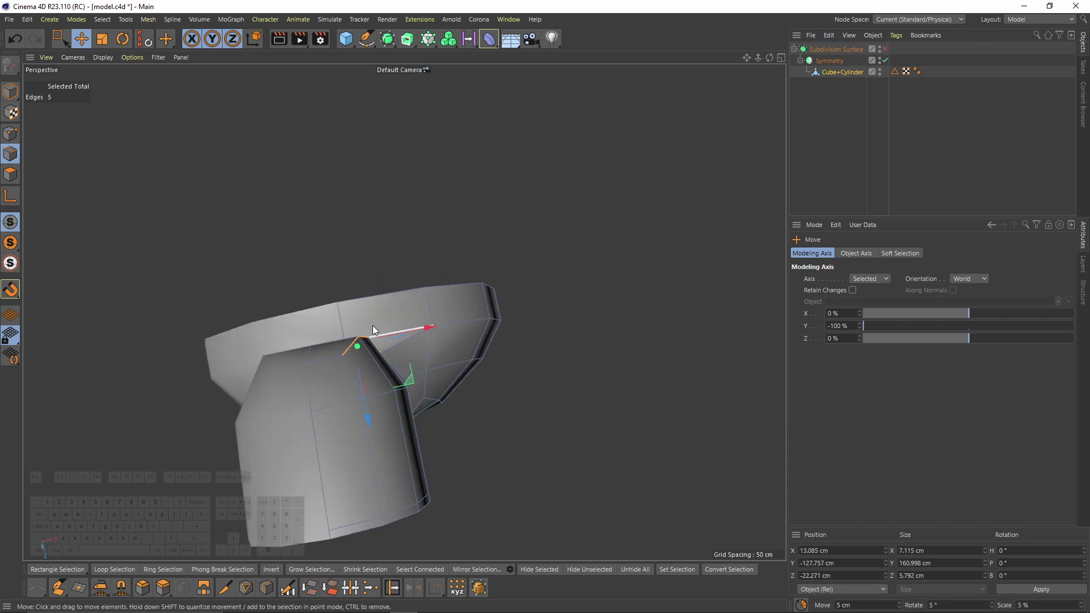
pyautogui.moveTo(366, 414); pyautogui.dragTo(369, 355)
# - Preview the smoothed stem after the edge shift, then return to the unsmoothed mesh in point mode
pyautogui.press('q')
pyautogui.click(956, 170)
pyautogui.scroll(5, 430, 296)
pyautogui.click(373, 283)
pyautogui.press('q')
pyautogui.press('Return')
# - Adjust the points along the stem's rounded lower front corner in the Right view to match the reference
pyautogui.middleClick(370, 355)
pyautogui.middleClick(317, 346)
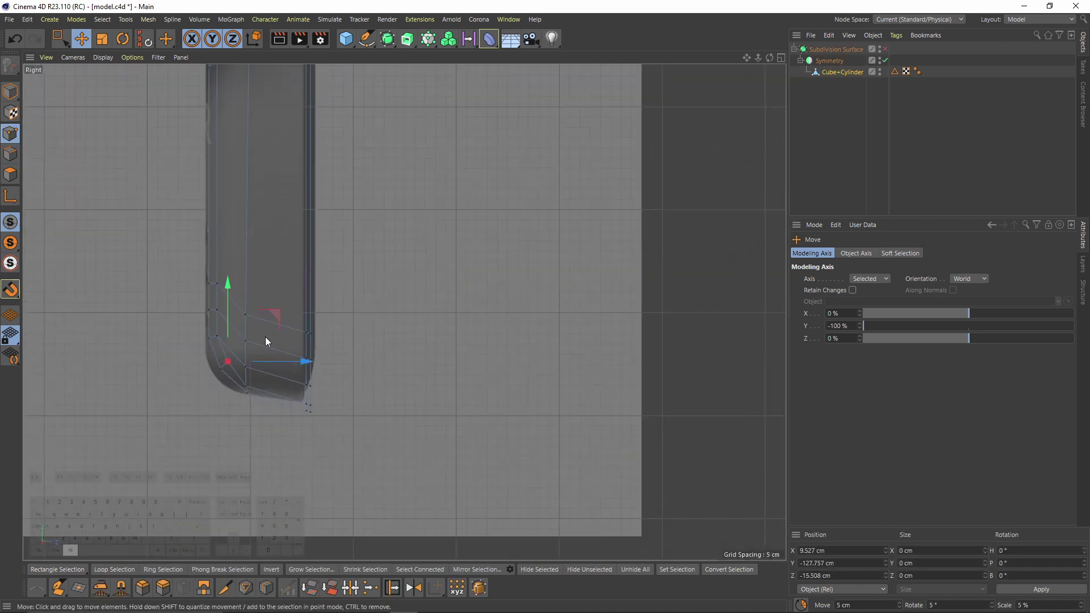
pyautogui.scroll(3, 265, 336)
pyautogui.press('0')
pyautogui.moveTo(191, 323); pyautogui.dragTo(150, 365)
pyautogui.moveTo(221, 308); pyautogui.dragTo(221, 308)
pyautogui.moveTo(196, 275); pyautogui.dragTo(145, 332)
pyautogui.moveTo(178, 243); pyautogui.dragTo(174, 273)
pyautogui.moveTo(224, 270); pyautogui.dragTo(220, 271)
pyautogui.moveTo(159, 233); pyautogui.dragTo(211, 253)
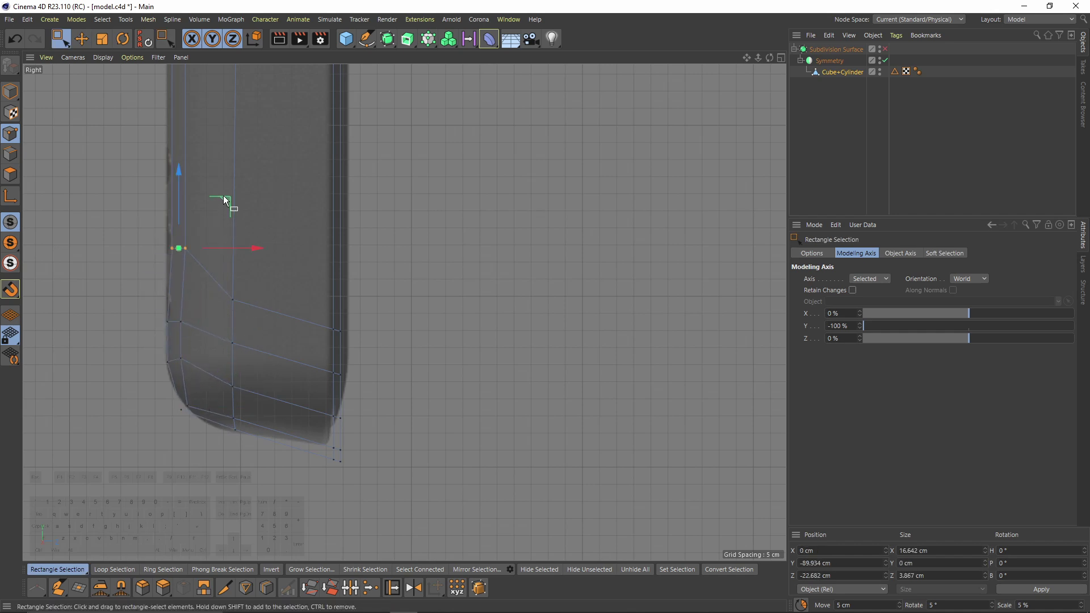
# - Undo the last point change and pick the points along the rounded underside of the stem tip
pyautogui.hotkey('ctrl', 'z')
pyautogui.press('q')
pyautogui.click(257, 451)
pyautogui.press('space')
pyautogui.press('space')
pyautogui.moveTo(227, 381); pyautogui.dragTo(255, 437)
pyautogui.moveTo(183, 381); pyautogui.dragTo(206, 413)
pyautogui.keyDown('alt'); pyautogui.moveTo(236, 358); pyautogui.dragTo(247, 470, button='middle'); pyautogui.keyUp('alt')
# - Slide the short edge where the housing's back meets the top of the stem, with an offset of about -4.7 cm
pyautogui.press('F1')
pyautogui.press('q')
pyautogui.keyDown('alt'); pyautogui.moveTo(339, 237); pyautogui.dragTo(322, 299); pyautogui.keyUp('alt')
pyautogui.press('m')
pyautogui.press('o')
pyautogui.scroll(-4, 387, 273)
pyautogui.keyDown('alt'); pyautogui.moveTo(387, 272); pyautogui.dragTo(483, 239); pyautogui.keyUp('alt')
pyautogui.press('Return')
pyautogui.middleClick(341, 284)
pyautogui.middleClick(341, 284)
pyautogui.keyDown('alt'); pyautogui.moveTo(303, 241); pyautogui.dragTo(642, 169); pyautogui.keyUp('alt')
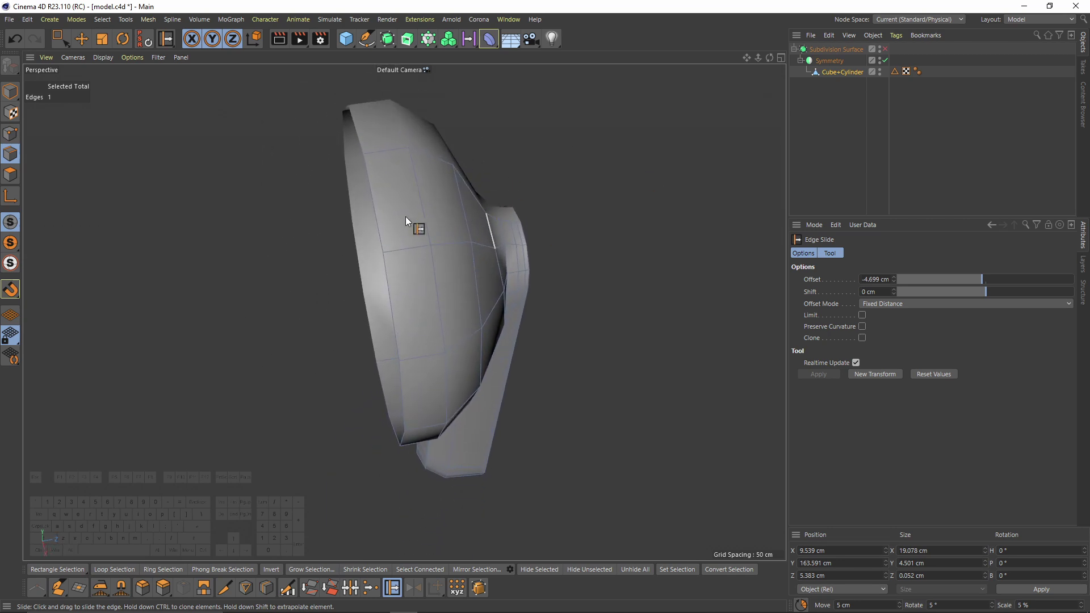
# - Convert the Symmetry object to an editable full mesh and keep only that mesh directly under the Subdivision Surface
pyautogui.click(817, 63)
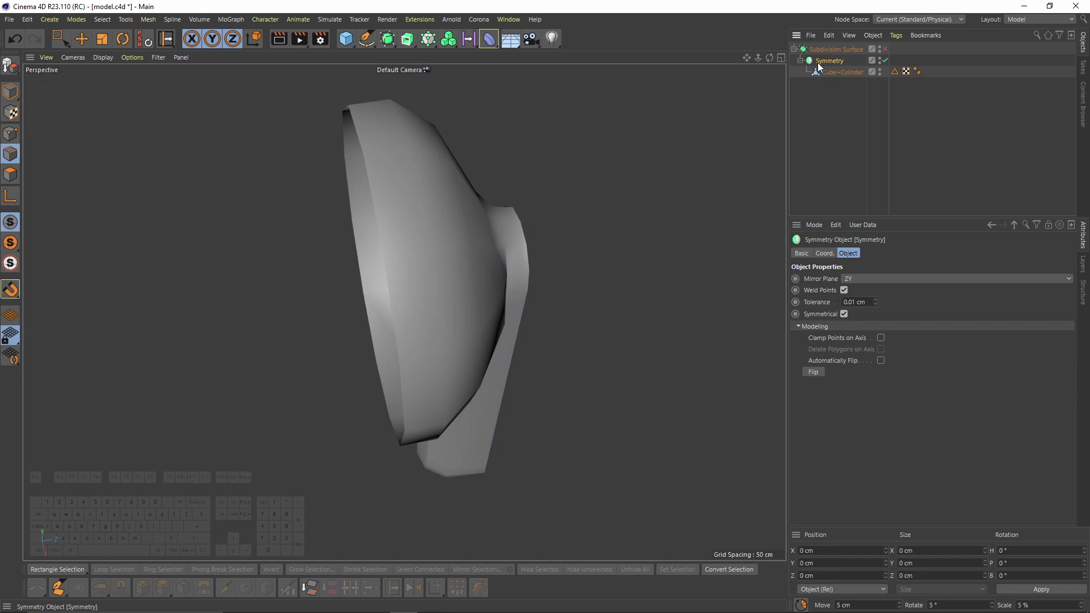
pyautogui.press('c')
pyautogui.click(801, 61)
pyautogui.moveTo(818, 71); pyautogui.dragTo(829, 79)
pyautogui.click(812, 61)
pyautogui.press('Delete')
pyautogui.click(813, 61)
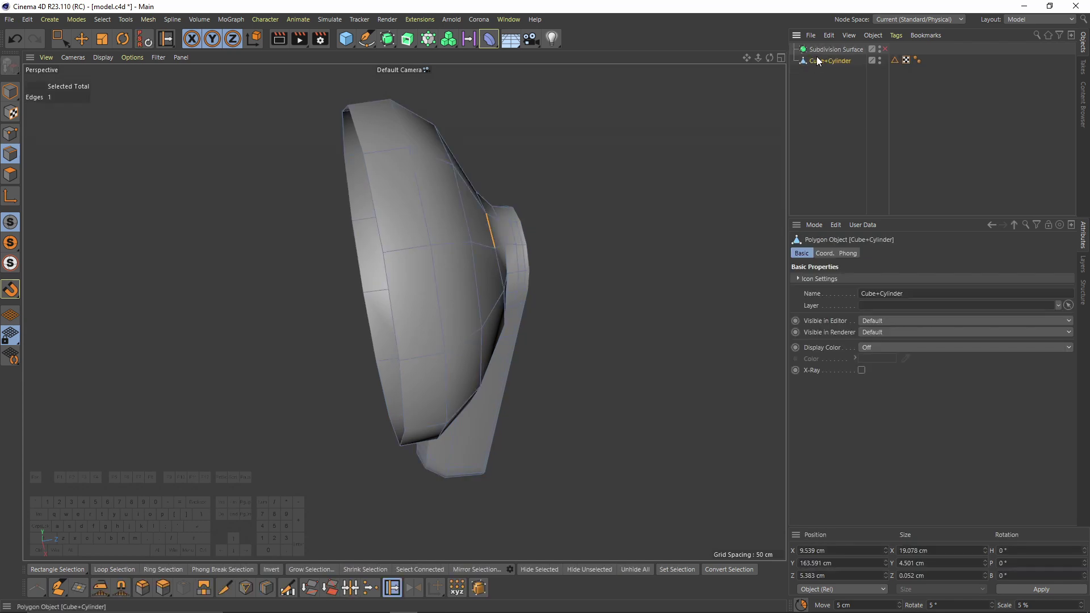
# - Select the housing's open front edge loop with Rectangle Selection in the Right view
pyautogui.press('F5')
pyautogui.press('F3')
pyautogui.scroll(-2, 307, 262)
pyautogui.press('9')
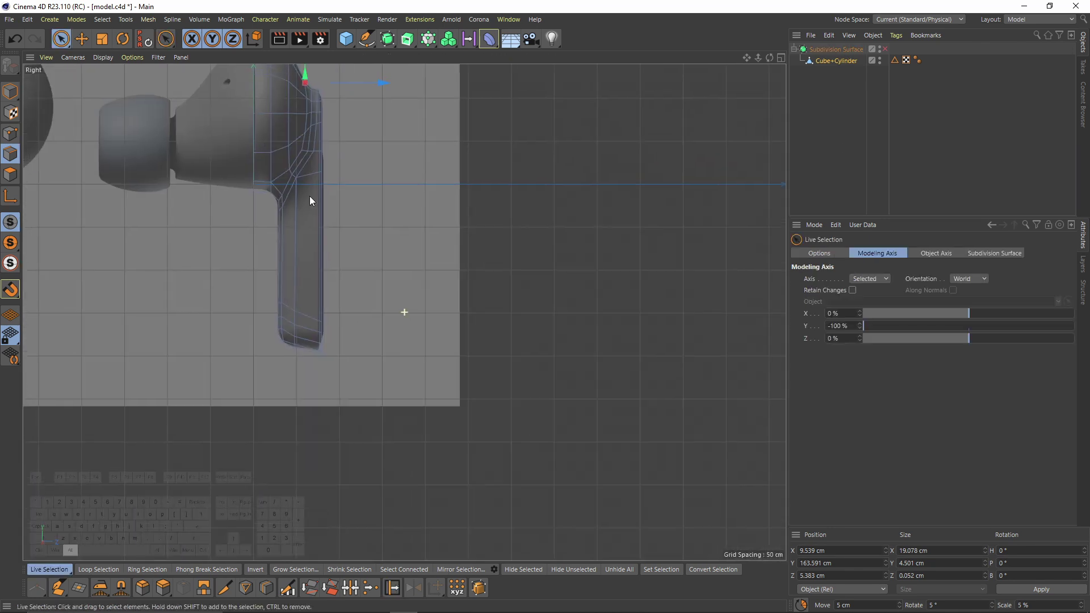
pyautogui.keyDown('alt'); pyautogui.moveTo(309, 199); pyautogui.dragTo(346, 347, button='middle'); pyautogui.keyUp('alt')
pyautogui.scroll(1, 282, 216)
pyautogui.press('0')
pyautogui.moveTo(246, 156); pyautogui.dragTo(302, 429)
pyautogui.scroll(2, 432, 215)
pyautogui.keyDown('alt'); pyautogui.moveTo(432, 214); pyautogui.dragTo(372, 289, button='middle'); pyautogui.keyUp('alt')
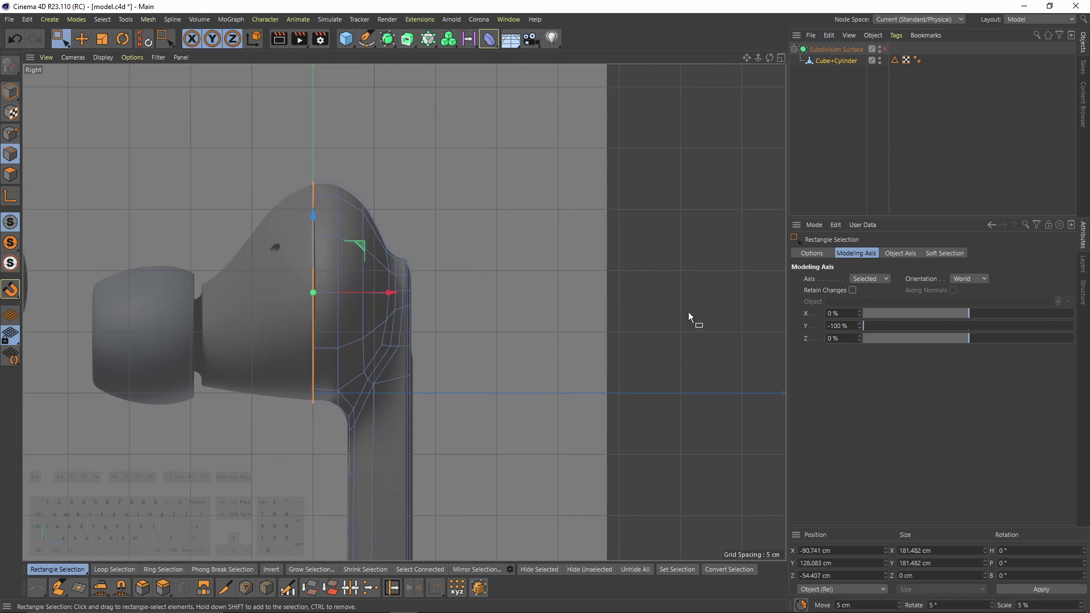
# - Set the modeling axis Y to 0 % and extrude the front edge loop forward toward the ear tip's neck
pyautogui.click(842, 326)
pyautogui.click(843, 326)
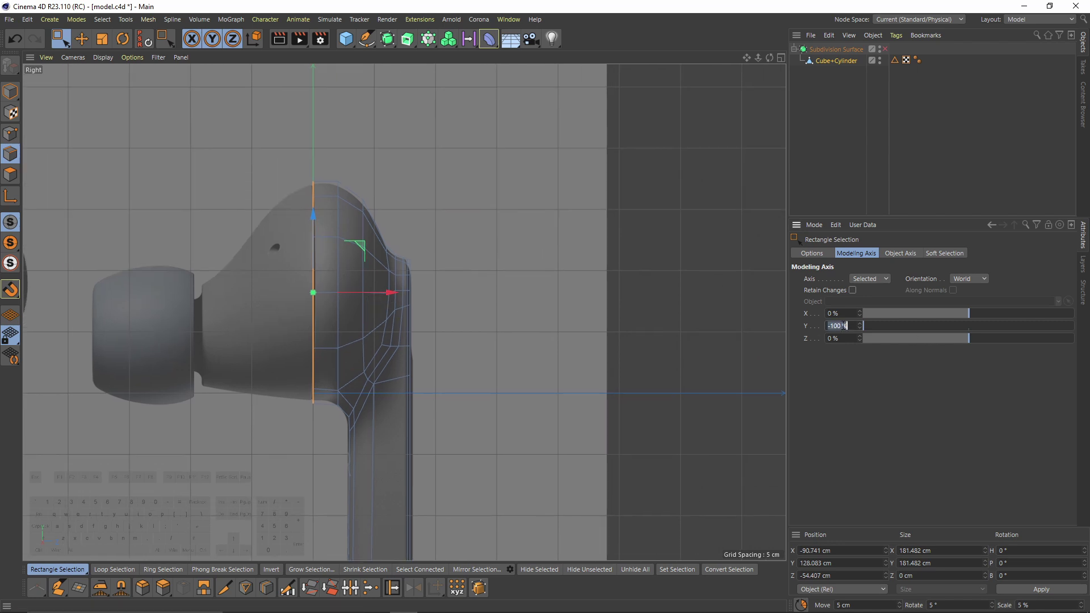
pyautogui.moveTo(844, 326); pyautogui.dragTo(846, 325)
pyautogui.write('0')
pyautogui.moveTo(387, 291); pyautogui.dragTo(280, 313)
pyautogui.scroll(2, 227, 351)
# - Scale the extruded front loop down to about 91 cm and lower it about 33 cm to align with the neck
pyautogui.press('t')
pyautogui.moveTo(271, 409); pyautogui.dragTo(118, 418)
pyautogui.press('e')
pyautogui.scroll(3, 199, 243)
pyautogui.moveTo(204, 246); pyautogui.dragTo(203, 328)
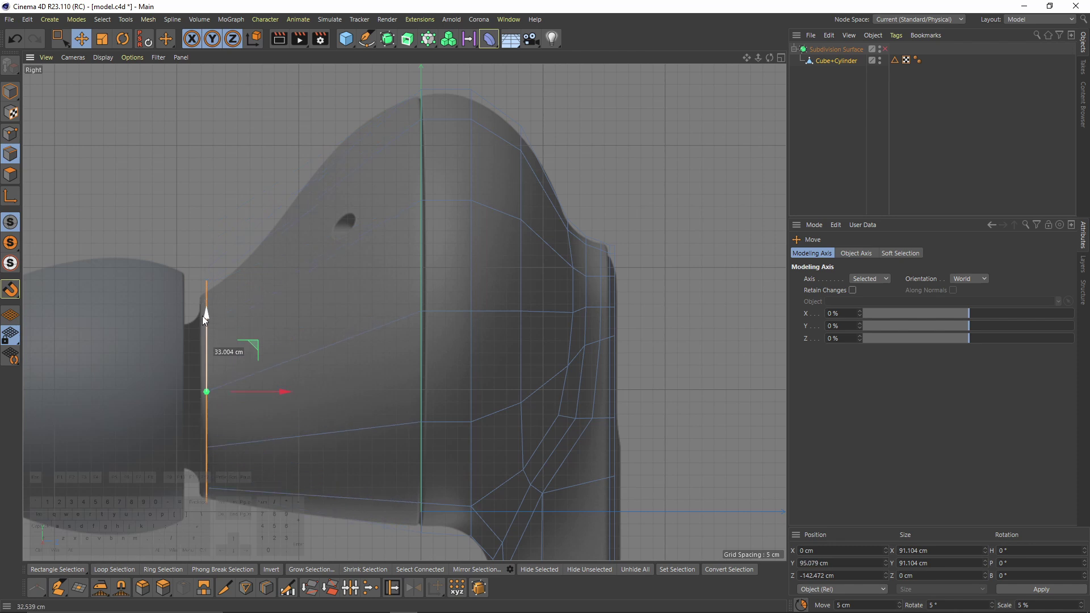
# - Scale the front loop to about 85.5 cm and fine-tune its position against the neck in the side reference
pyautogui.scroll(-2, 203, 316)
pyautogui.press('t')
pyautogui.moveTo(357, 458); pyautogui.dragTo(336, 456)
pyautogui.press('e')
pyautogui.moveTo(279, 379); pyautogui.dragTo(372, 365)
# - Offset the front opening sideways to about X -40 cm and check the tapered housing in perspective
pyautogui.press('F1')
pyautogui.press('F2')
pyautogui.moveTo(398, 433); pyautogui.dragTo(414, 434)
pyautogui.press('F5')
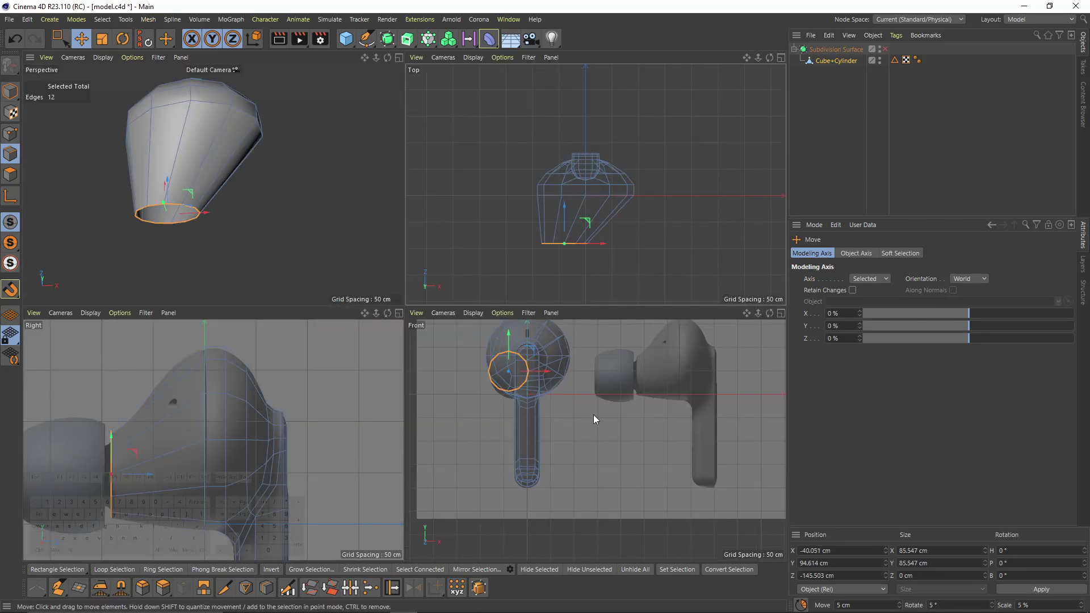
pyautogui.press('F1')
pyautogui.keyDown('alt'); pyautogui.moveTo(219, 226); pyautogui.dragTo(340, 241); pyautogui.keyUp('alt')
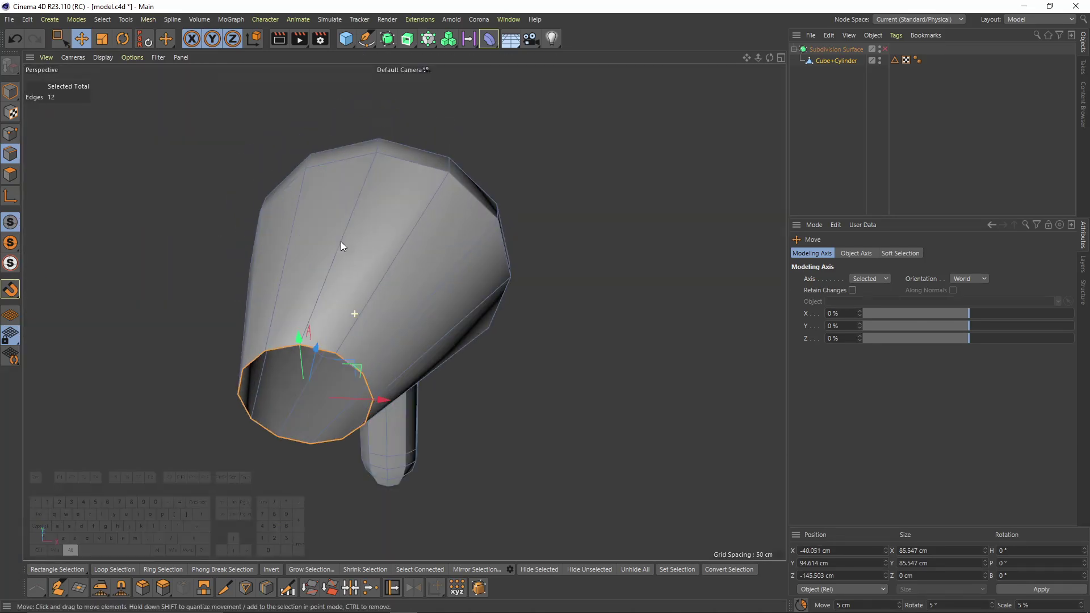
# - Add a loop cut around the tapered front section, close to the housing's widest edge loop
pyautogui.press('F3')
pyautogui.rightClick(305, 363)
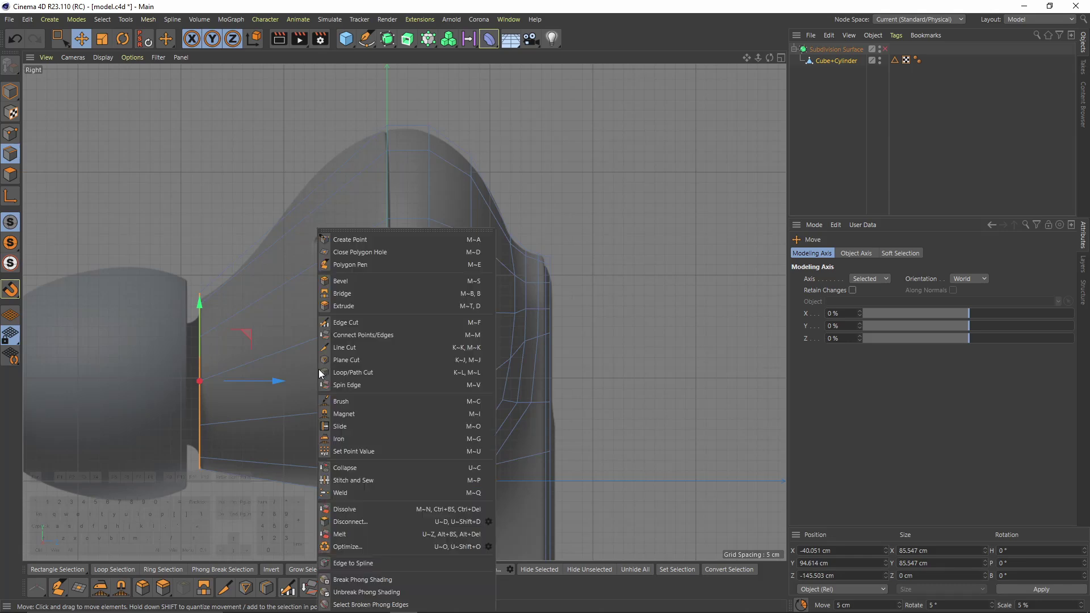
pyautogui.click(363, 362)
pyautogui.click(347, 325)
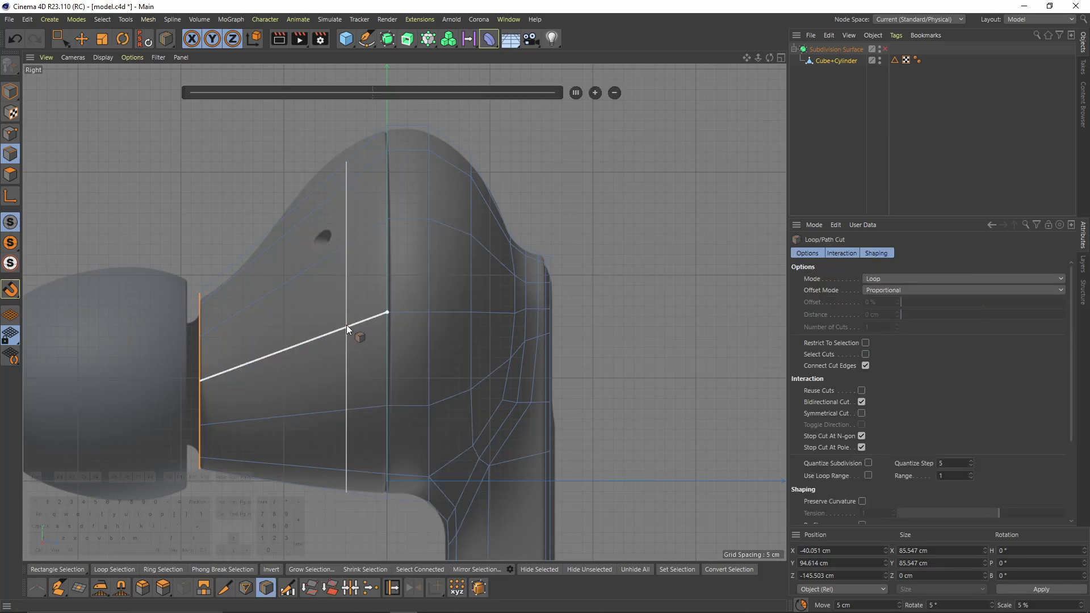
# - Select the new edge loop and scale it up to about 107 %, making it about 173 cm across
pyautogui.press('e')
pyautogui.doubleClick(348, 382)
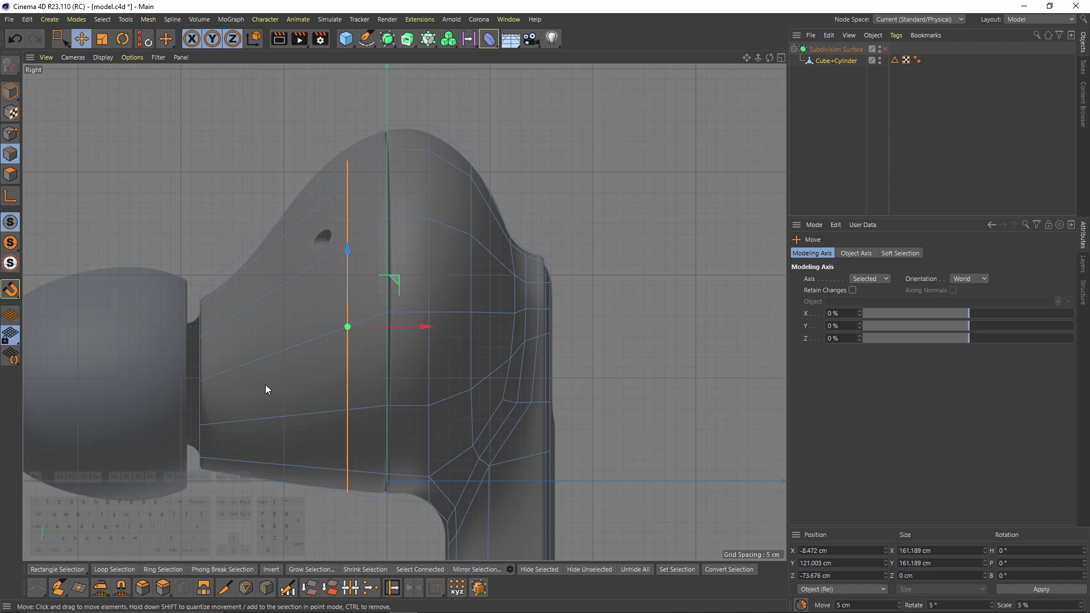
pyautogui.press('t')
pyautogui.moveTo(311, 405); pyautogui.dragTo(359, 410)
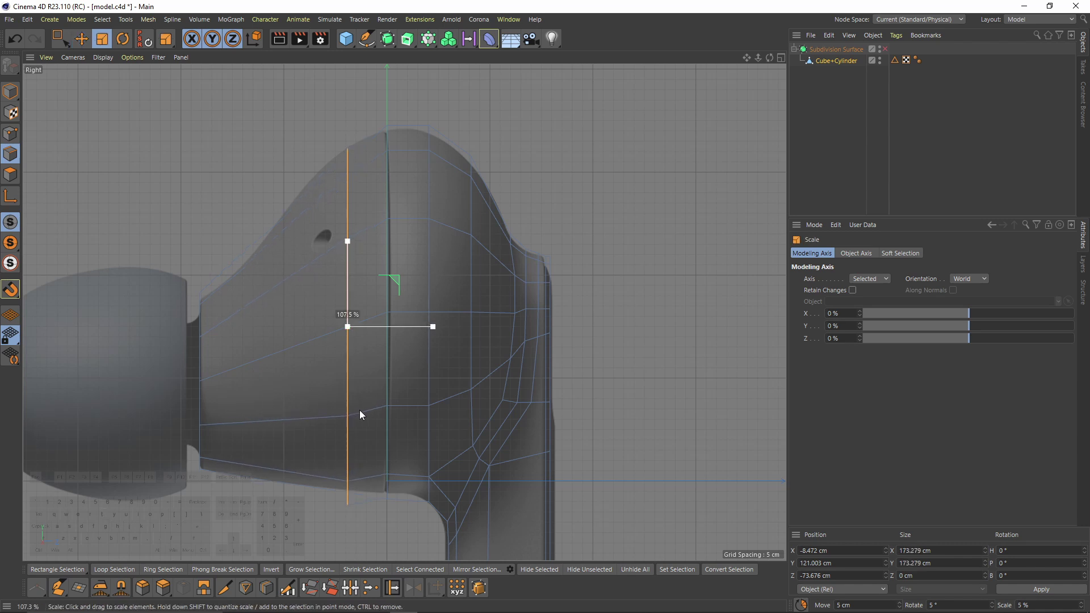
# - Raise the selected widest edge loop of the housing to about Y 126.7 cm to match the side reference
pyautogui.scroll(3, 365, 328)
pyautogui.press('e')
pyautogui.keyDown('alt'); pyautogui.moveTo(344, 298); pyautogui.dragTo(312, 268, button='middle'); pyautogui.keyUp('alt')
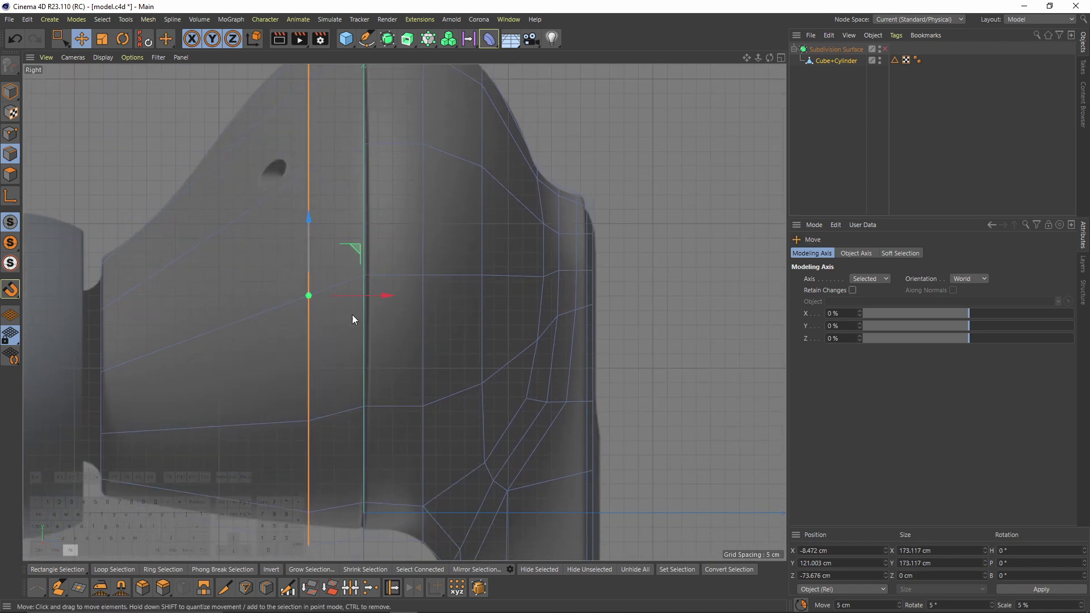
pyautogui.keyDown('alt'); pyautogui.moveTo(318, 453); pyautogui.dragTo(308, 397, button='middle'); pyautogui.keyUp('alt')
pyautogui.moveTo(301, 187); pyautogui.dragTo(304, 172)
pyautogui.moveTo(304, 172); pyautogui.dragTo(352, 356, button='middle')
pyautogui.scroll(-2, 351, 356)
# - Add a loop cut around the tapered section between the front opening and the widest edge loop
pyautogui.rightClick(314, 369)
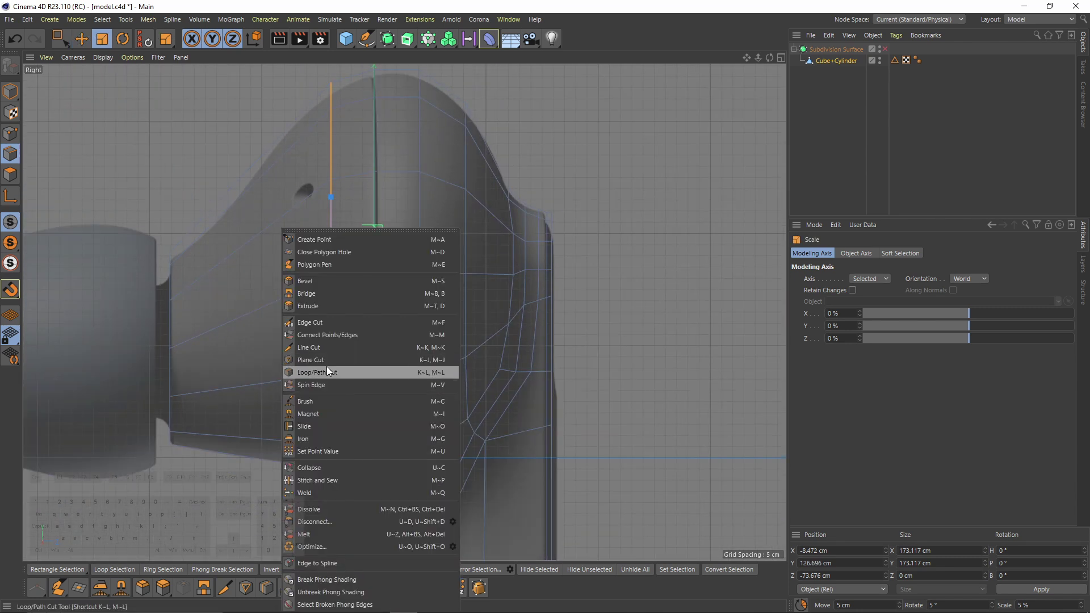
pyautogui.click(327, 368)
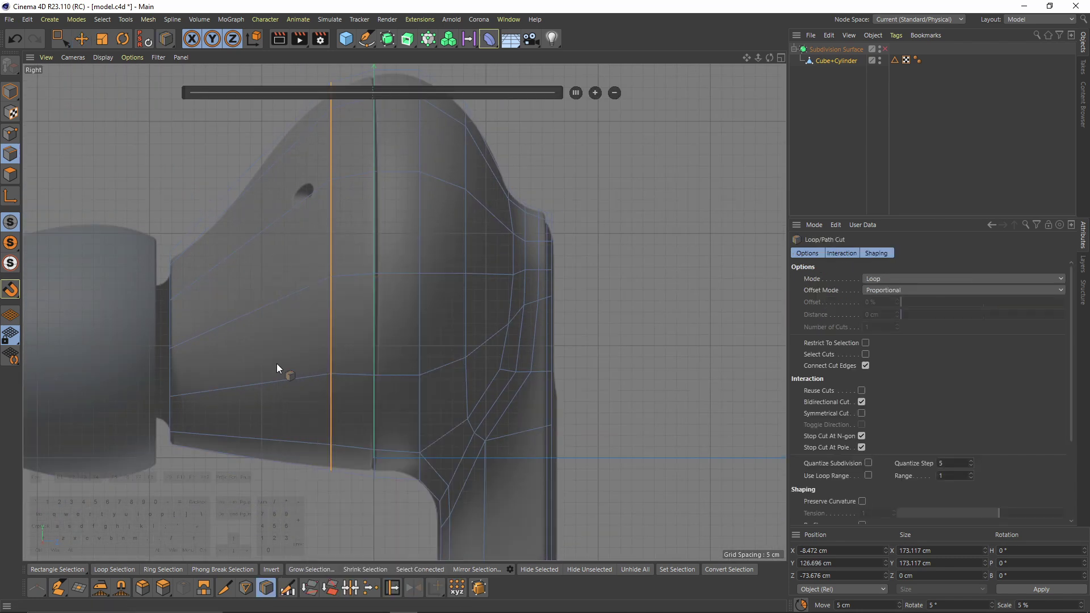
pyautogui.click(230, 387)
pyautogui.press('e')
# - Select the new taper edge loop, then scale and shift it vertically to follow the housing silhouette in the side reference
pyautogui.doubleClick(232, 370)
pyautogui.press('t')
pyautogui.moveTo(384, 441); pyautogui.dragTo(341, 442)
pyautogui.press('e')
pyautogui.moveTo(229, 261); pyautogui.dragTo(228, 273)
pyautogui.press('t')
pyautogui.moveTo(283, 369); pyautogui.dragTo(301, 369)
pyautogui.press('e')
pyautogui.moveTo(229, 289); pyautogui.dragTo(229, 285)
# - Scale the front opening's edge loop to about 82.5 cm and move it to about Y 91.6 cm
pyautogui.doubleClick(170, 366)
pyautogui.press('t')
pyautogui.moveTo(301, 433); pyautogui.dragTo(283, 433)
pyautogui.press('e')
pyautogui.moveTo(169, 281); pyautogui.dragTo(169, 286)
# - Extrude the opening's edge inward to a rim about 65.1 cm across, then into the housing to about Z -134.3 cm
pyautogui.middleClick(169, 286)
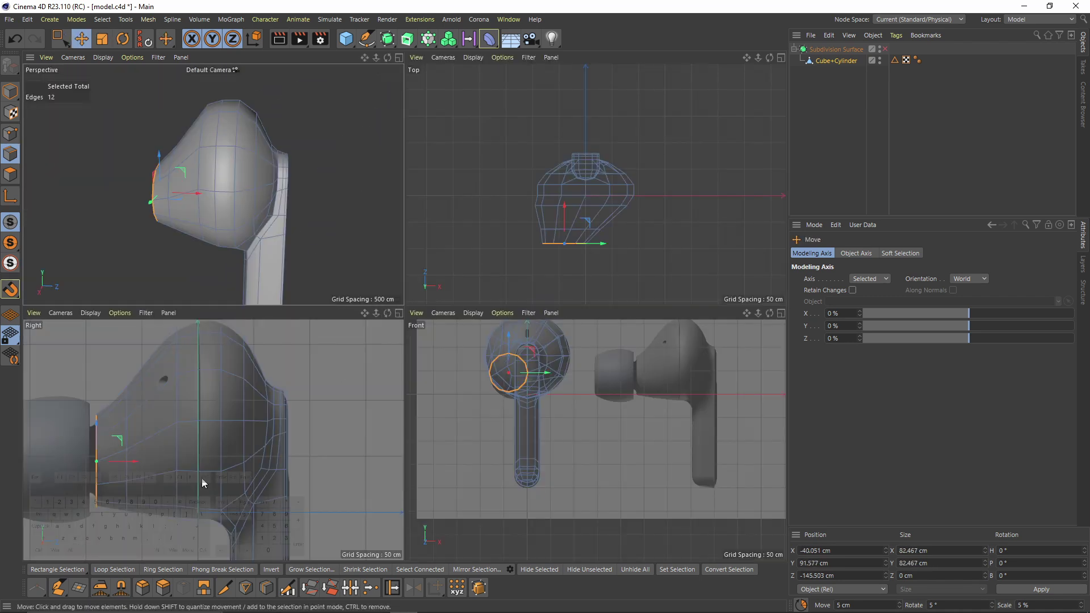
pyautogui.middleClick(202, 484)
pyautogui.keyDown('alt'); pyautogui.moveTo(113, 300); pyautogui.dragTo(268, 250, button='middle'); pyautogui.keyUp('alt')
pyautogui.middleClick(268, 250)
pyautogui.middleClick(268, 250)
pyautogui.keyDown('alt'); pyautogui.moveTo(321, 316); pyautogui.dragTo(454, 258); pyautogui.keyUp('alt')
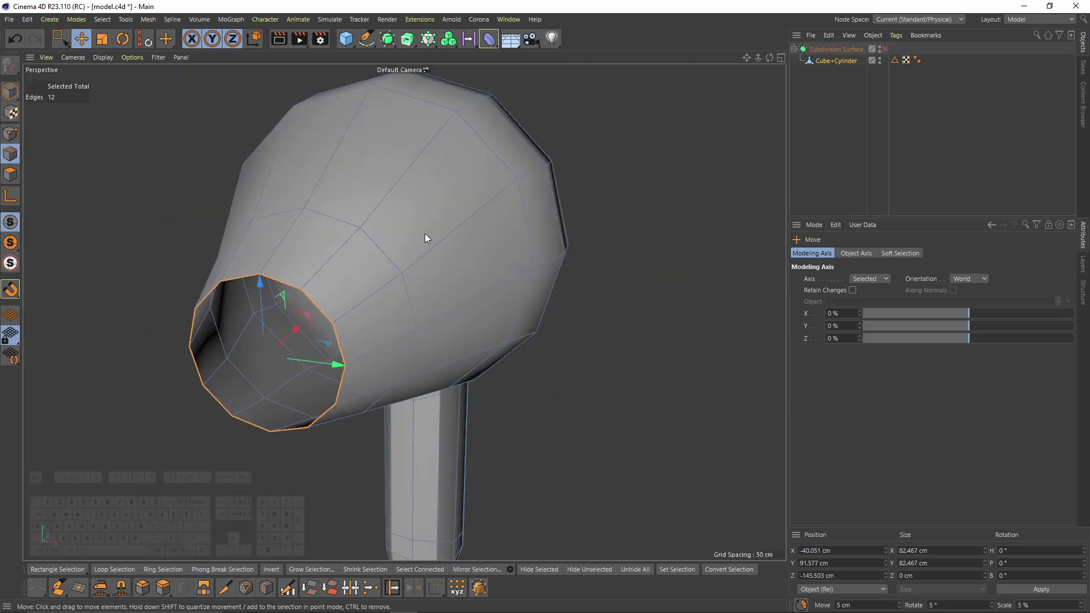
pyautogui.press('t')
pyautogui.keyDown('alt'); pyautogui.moveTo(506, 374); pyautogui.dragTo(489, 285); pyautogui.keyUp('alt')
pyautogui.moveTo(631, 376); pyautogui.dragTo(505, 372)
pyautogui.middleClick(434, 375)
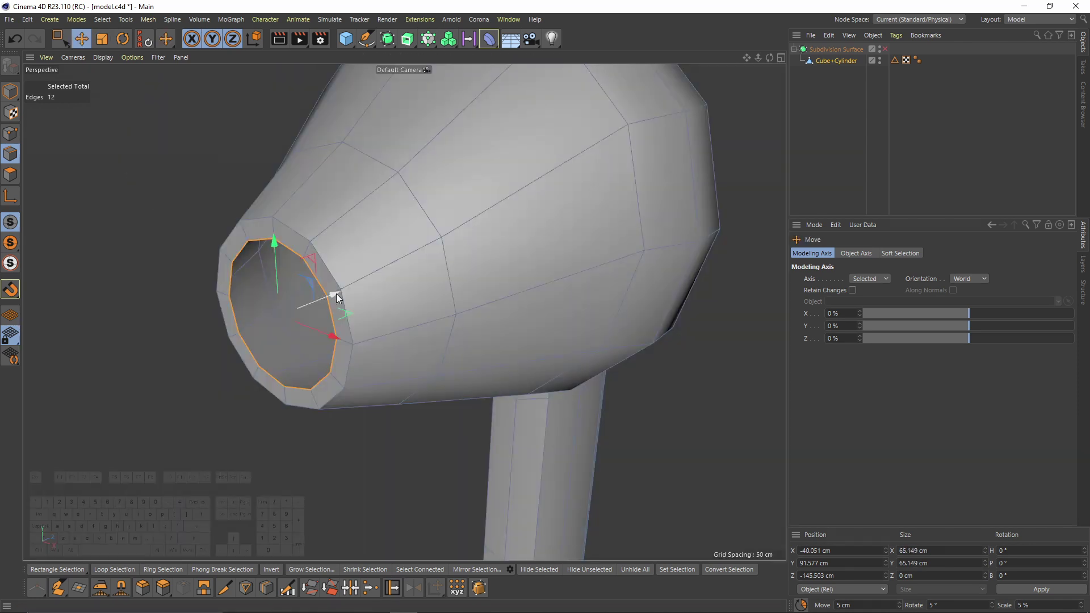
pyautogui.moveTo(336, 293)
pyautogui.keyDown('ctrl'); pyautogui.mouseDown()
pyautogui.moveTo(357, 291)
pyautogui.moveTo(329, 250)
pyautogui.moveTo(325, 277)
pyautogui.mouseUp(); pyautogui.keyUp('ctrl')
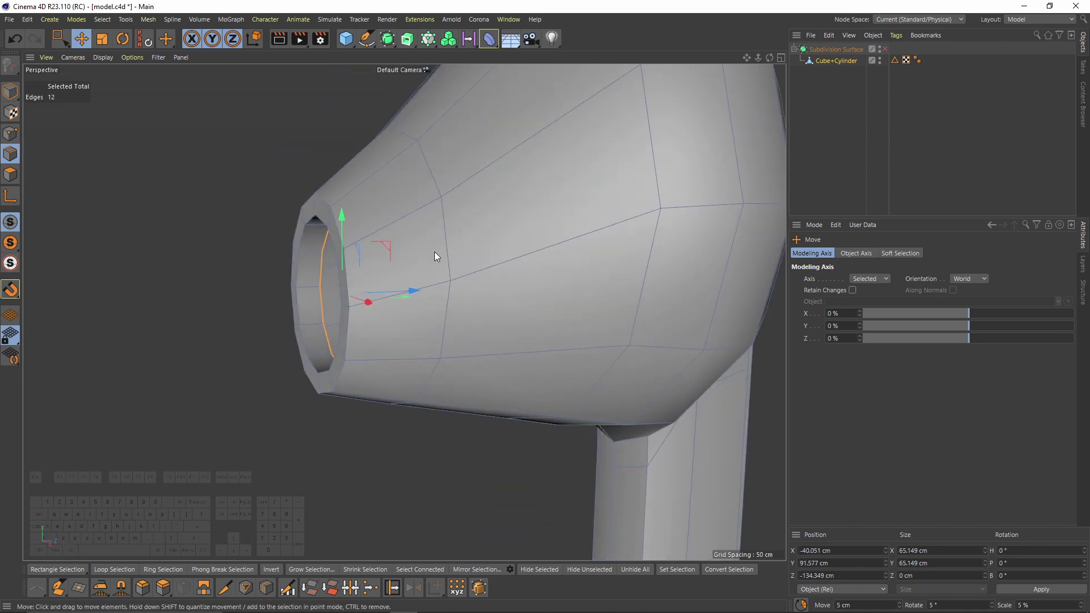
# - Extrude the opening's outer edge loop forward as a ring about 5 cm deep, followed by an ear tip sleeve about 84 cm long
pyautogui.keyDown('alt'); pyautogui.moveTo(435, 251); pyautogui.dragTo(328, 210); pyautogui.keyUp('alt')
pyautogui.doubleClick(345, 217)
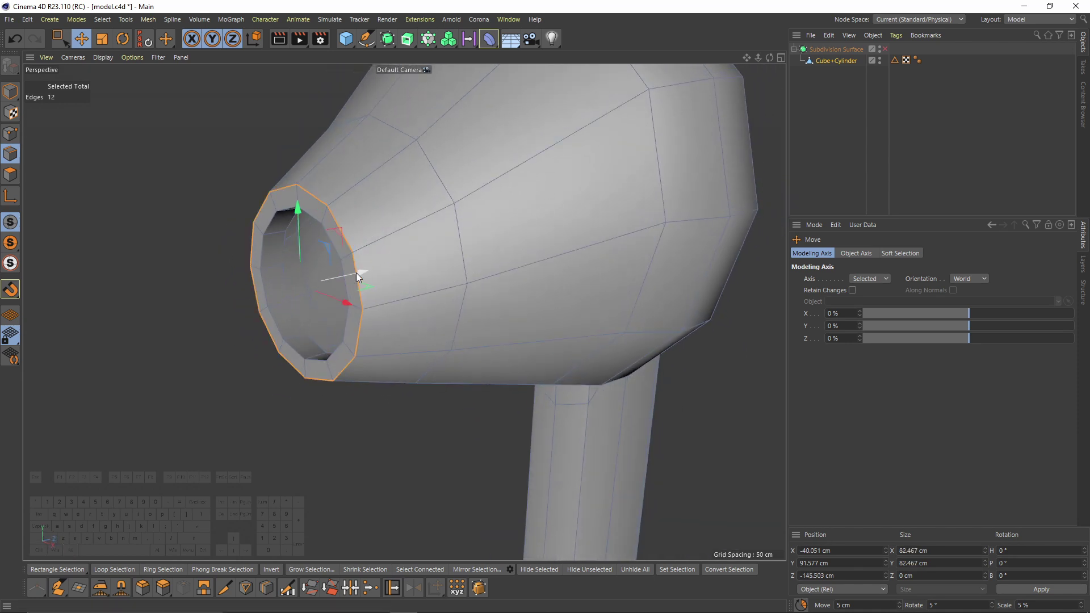
pyautogui.middleClick(274, 393)
pyautogui.keyDown('ctrl'); pyautogui.moveTo(211, 435); pyautogui.dragTo(113, 441); pyautogui.keyUp('ctrl')
pyautogui.middleClick(137, 187)
pyautogui.keyDown('alt'); pyautogui.moveTo(138, 187); pyautogui.dragTo(54, 183); pyautogui.keyUp('alt')
# - Delete the narrow polygon loop joining the housing to the ear tip sleeve
pyautogui.click(10, 174)
pyautogui.press('v')
pyautogui.moveTo(347, 218)
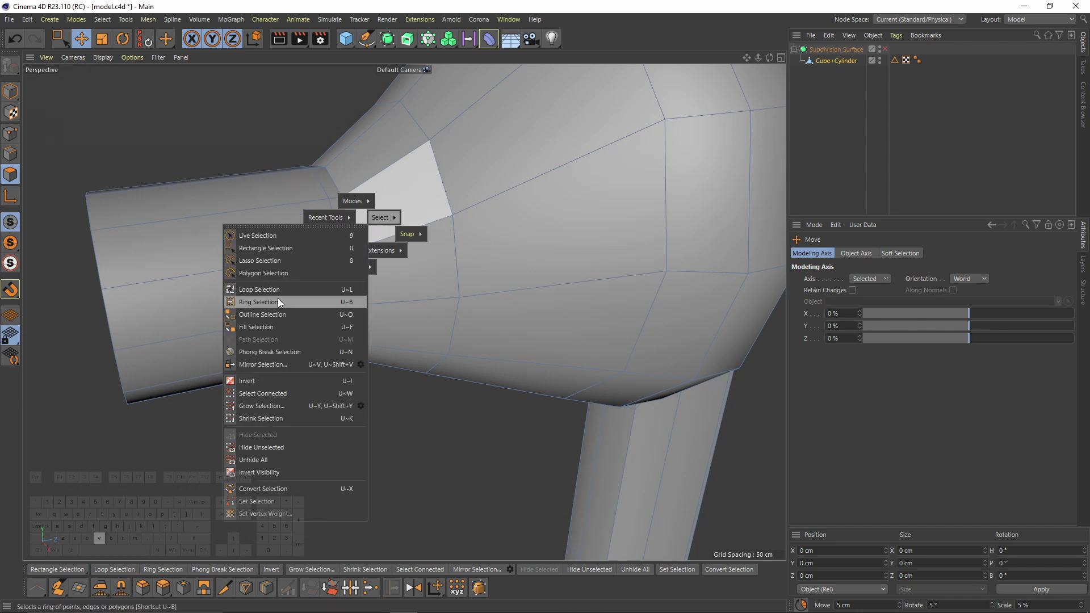
pyautogui.click(266, 291)
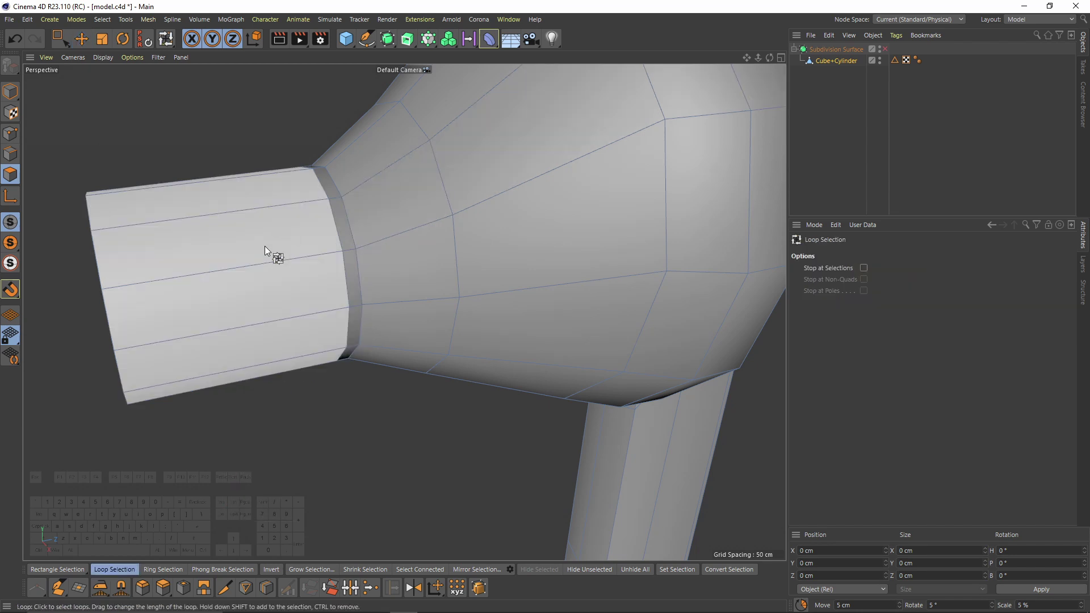
pyautogui.click(352, 251)
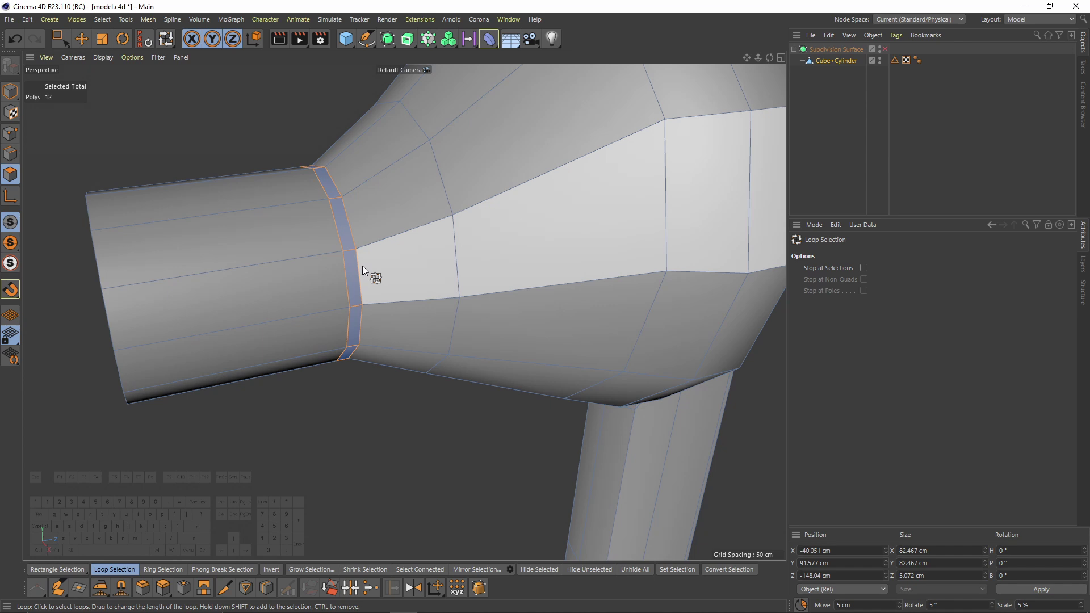
pyautogui.press('Delete')
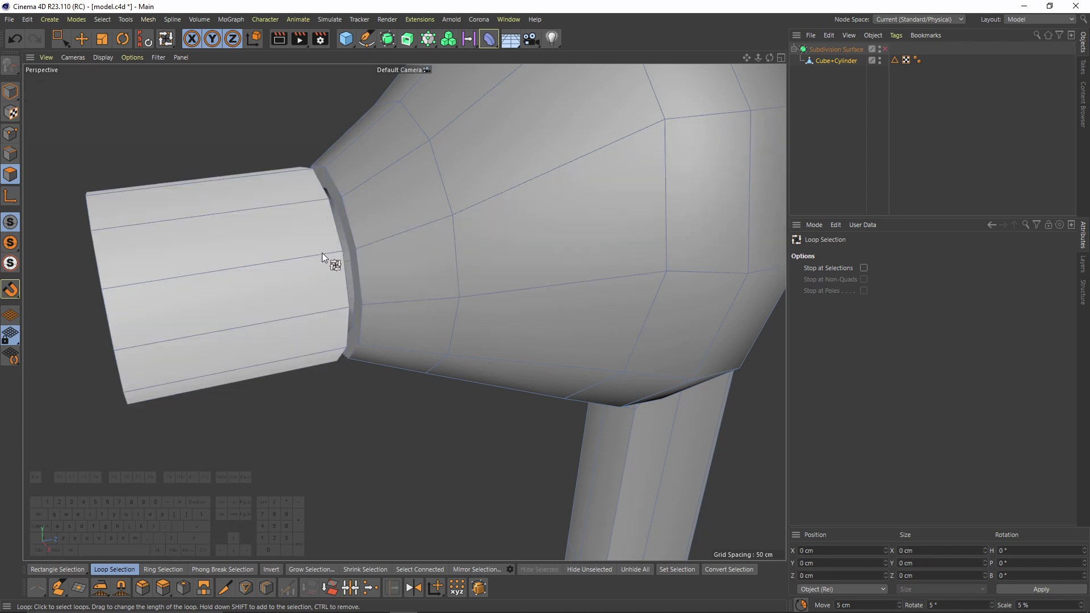
# - Add two loop cuts around the ear tip sleeve, one at 66.667% and one at 50% of the remaining length
pyautogui.press('v')
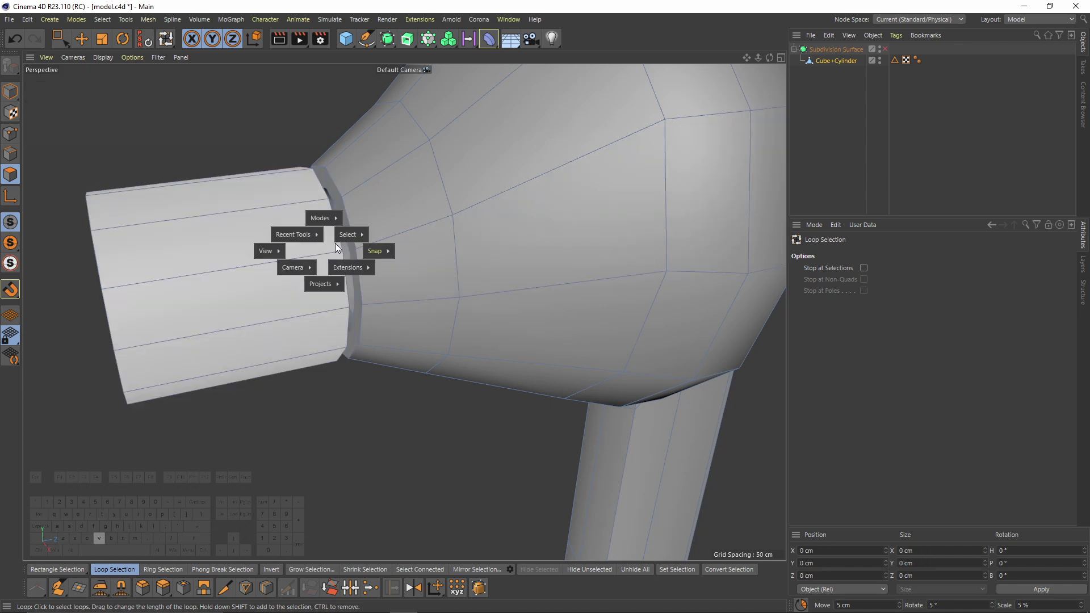
pyautogui.press('v')
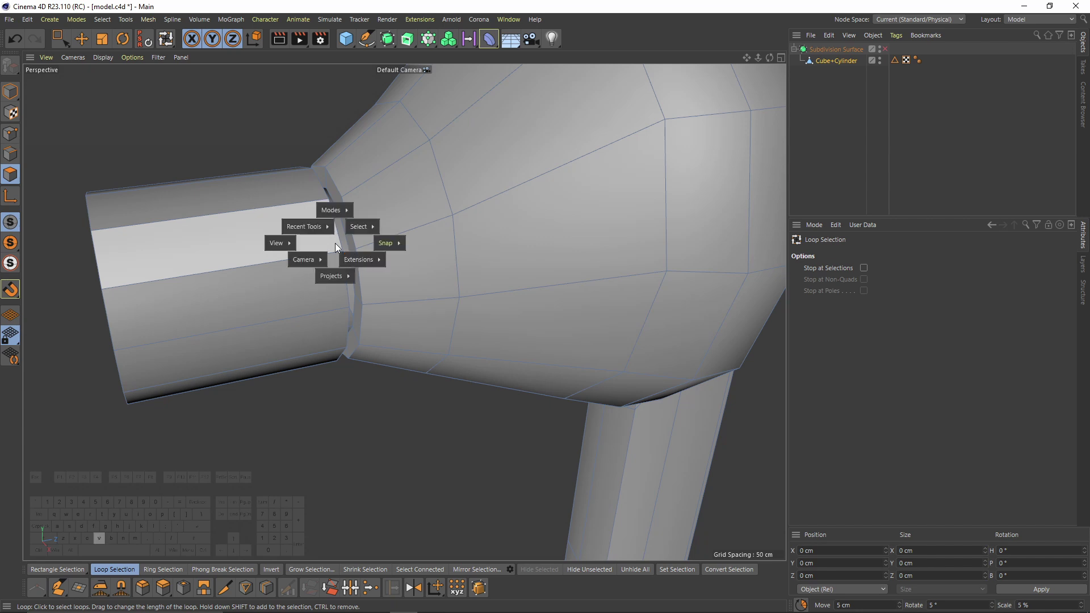
pyautogui.moveTo(350, 230)
pyautogui.click(250, 300)
pyautogui.keyDown('alt'); pyautogui.moveTo(365, 217); pyautogui.dragTo(391, 239); pyautogui.keyUp('alt')
pyautogui.middleClick(391, 340)
pyautogui.middleClick(387, 447)
pyautogui.press('m')
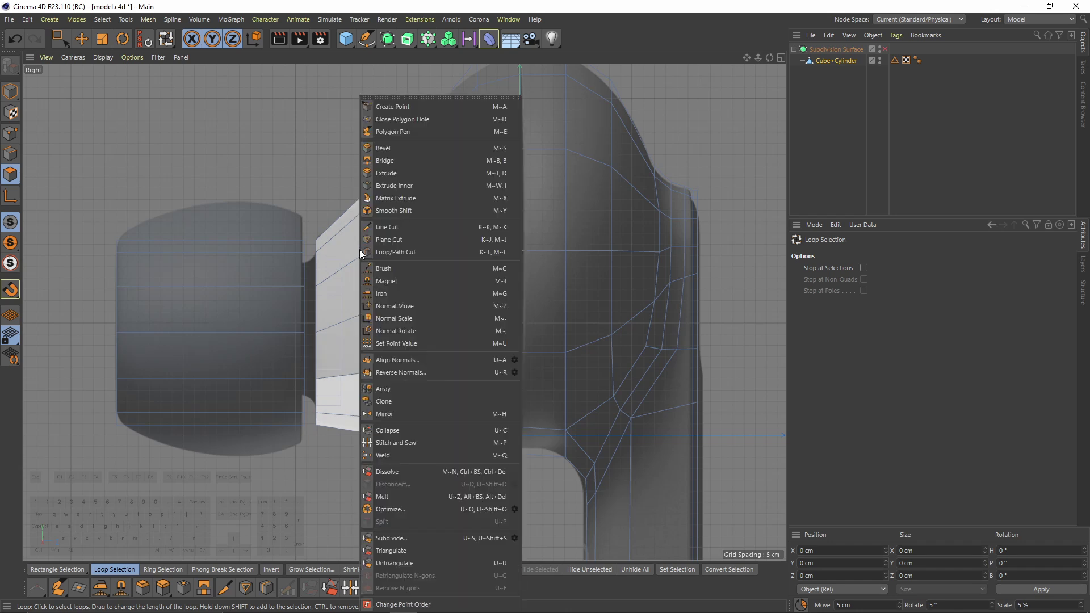
pyautogui.click(400, 252)
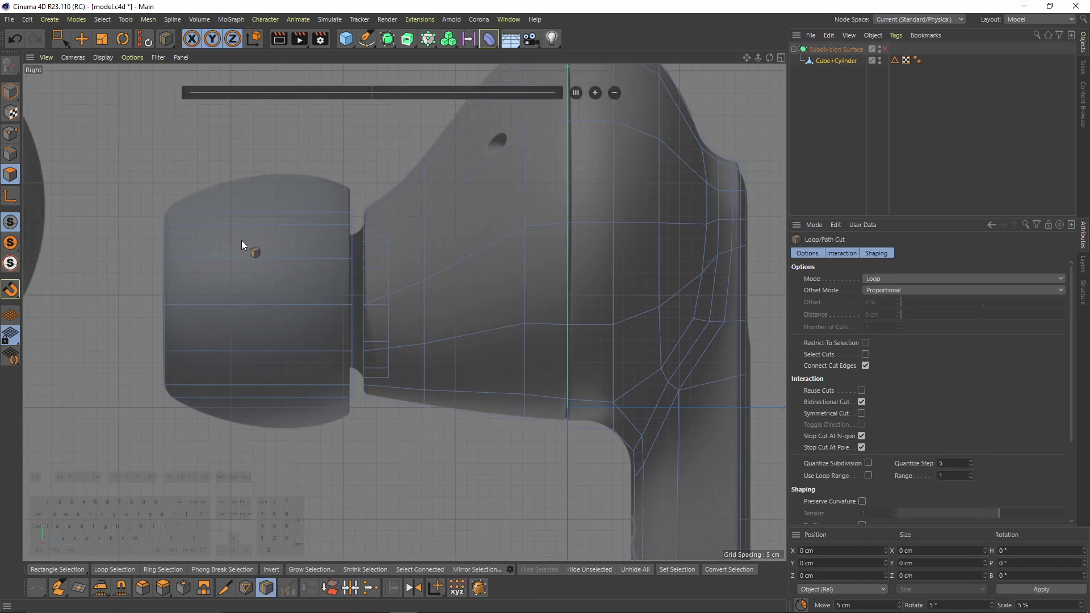
pyautogui.keyDown('shift'); pyautogui.click(227, 226); pyautogui.keyUp('shift')
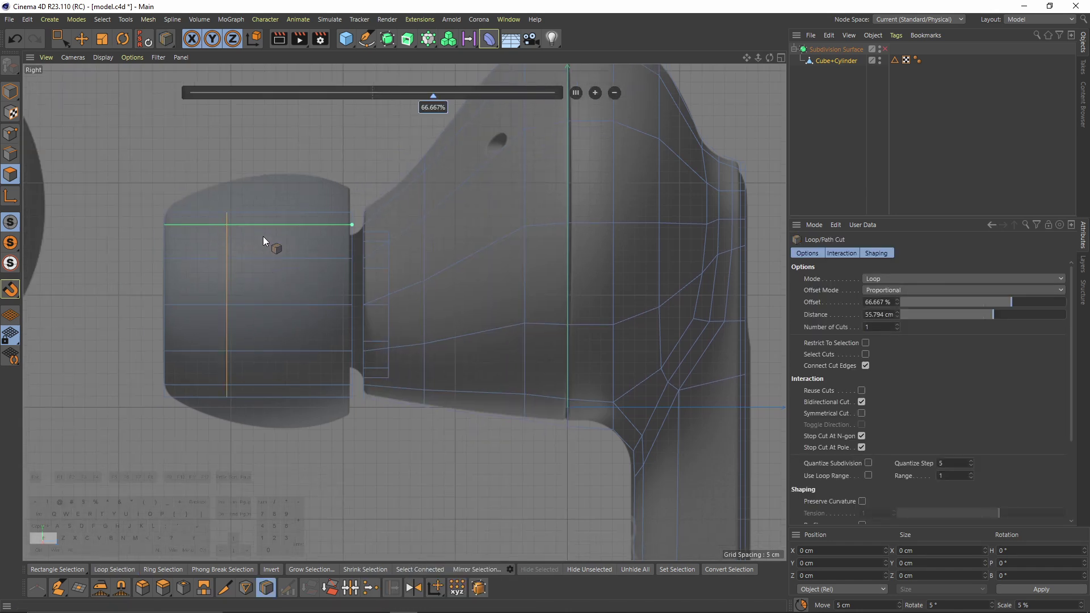
pyautogui.click(298, 224)
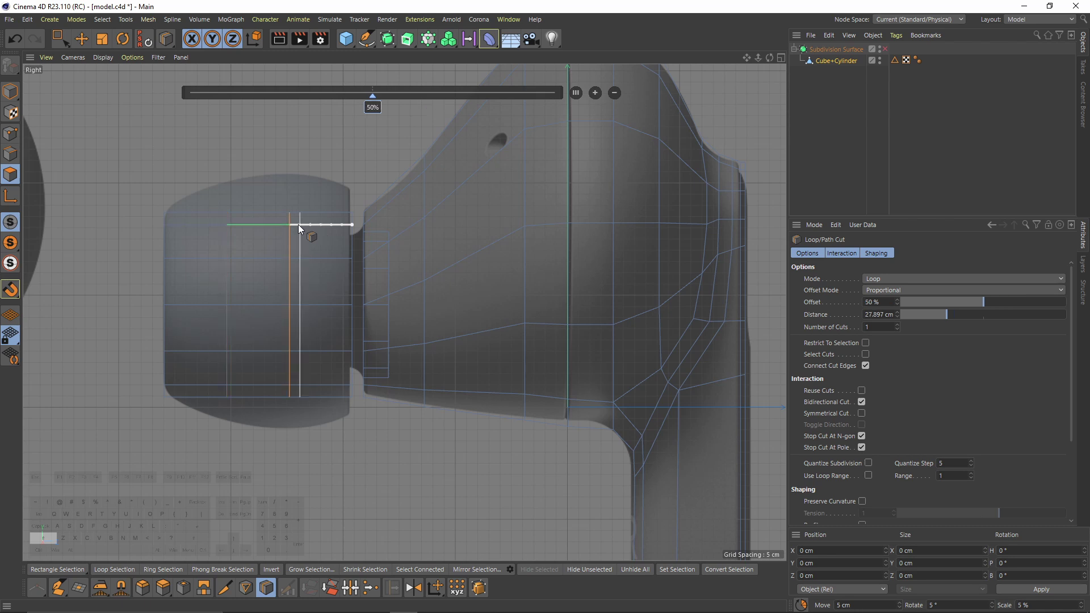
# - Select the sleeve's middle polygon loop and scale it up to about 109 cm across
pyautogui.click(14, 179)
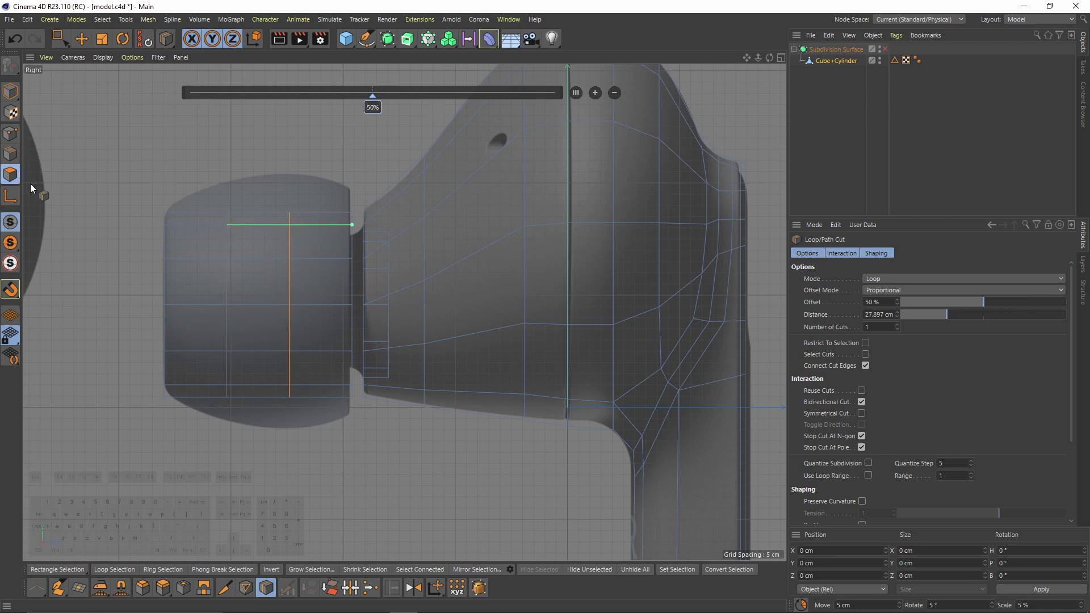
pyautogui.press('u')
pyautogui.press('l')
pyautogui.click(263, 236)
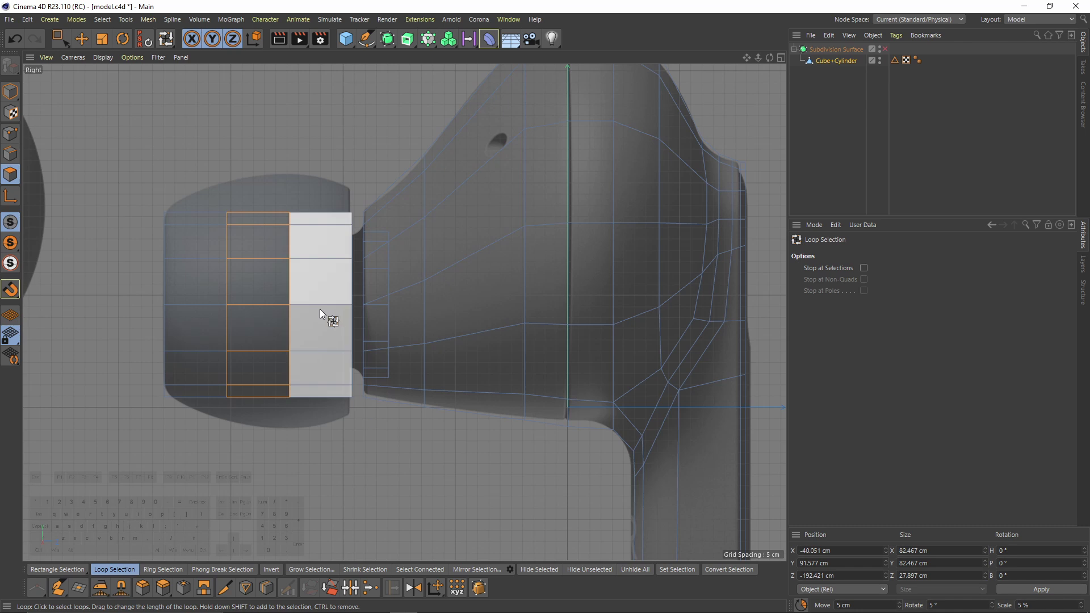
pyautogui.press('t')
pyautogui.moveTo(304, 460); pyautogui.dragTo(460, 433)
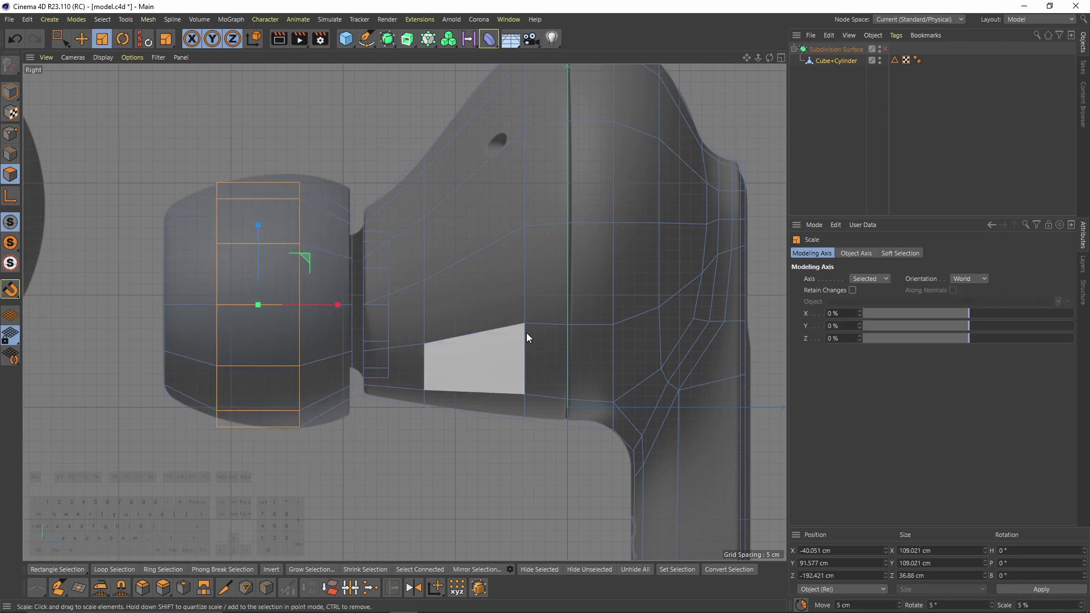
# - Enable the Subdivision Surface and scale the ear tip's two middle point loops to fit the reference, the front one to about 110.9 cm
pyautogui.click(884, 49)
pyautogui.scroll(3, 447, 261)
pyautogui.click(10, 134)
pyautogui.scroll(-2, 346, 185)
pyautogui.moveTo(321, 105); pyautogui.dragTo(474, 337)
pyautogui.press('0')
pyautogui.moveTo(256, 91); pyautogui.dragTo(298, 391)
pyautogui.press('t')
pyautogui.moveTo(346, 441); pyautogui.dragTo(394, 441)
pyautogui.moveTo(165, 91); pyautogui.dragTo(216, 392)
pyautogui.press('t')
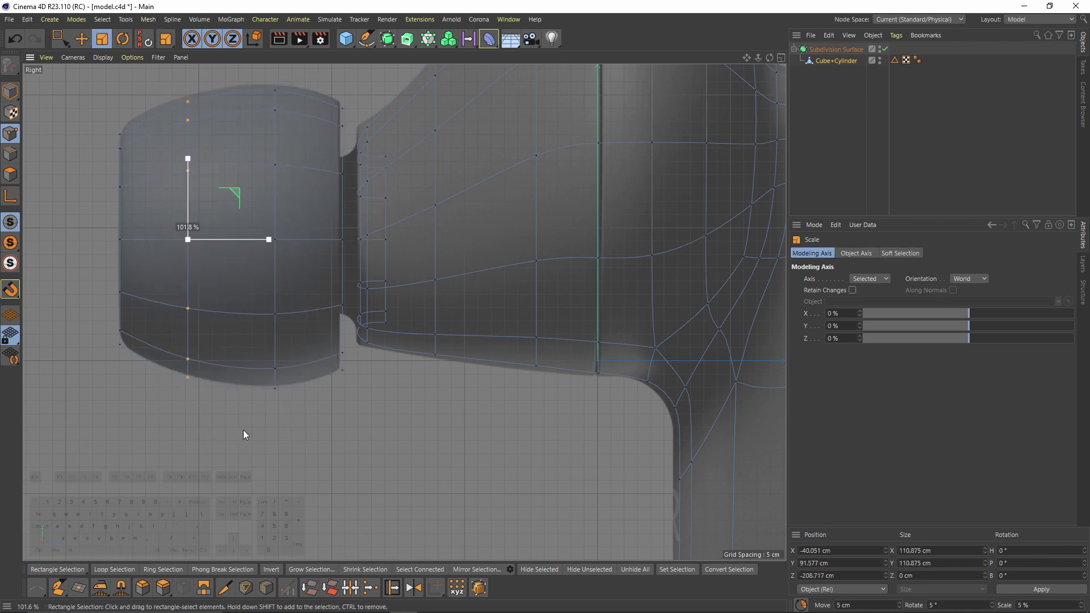
# - Shift the ear tip's front, middle and rear point loops slightly upward to align them with the side reference
pyautogui.moveTo(102, 363); pyautogui.dragTo(158, 110)
pyautogui.hotkey('ctrl', 'z')
pyautogui.moveTo(190, 185); pyautogui.dragTo(187, 174)
pyautogui.moveTo(248, 84); pyautogui.dragTo(298, 392)
pyautogui.moveTo(277, 185); pyautogui.dragTo(277, 179)
pyautogui.moveTo(312, 87); pyautogui.dragTo(359, 383)
pyautogui.moveTo(342, 173); pyautogui.dragTo(342, 169)
pyautogui.keyDown('alt'); pyautogui.moveTo(211, 205); pyautogui.dragTo(228, 214, button='middle'); pyautogui.keyUp('alt')
# - Select all the ear tip's polygons and extrude them 9.6 cm with caps created to give the shell thickness
pyautogui.press('F1')
pyautogui.press('q')
pyautogui.click(9, 174)
pyautogui.press('e')
pyautogui.keyDown('alt'); pyautogui.moveTo(321, 249); pyautogui.dragTo(292, 309); pyautogui.keyUp('alt')
pyautogui.doubleClick(332, 210)
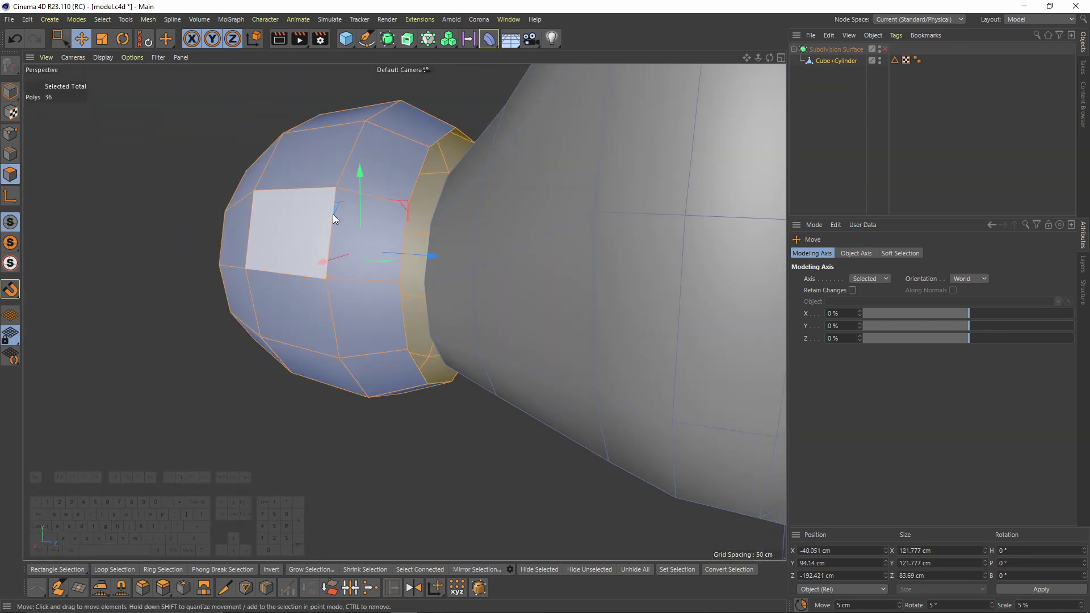
pyautogui.rightClick(366, 279)
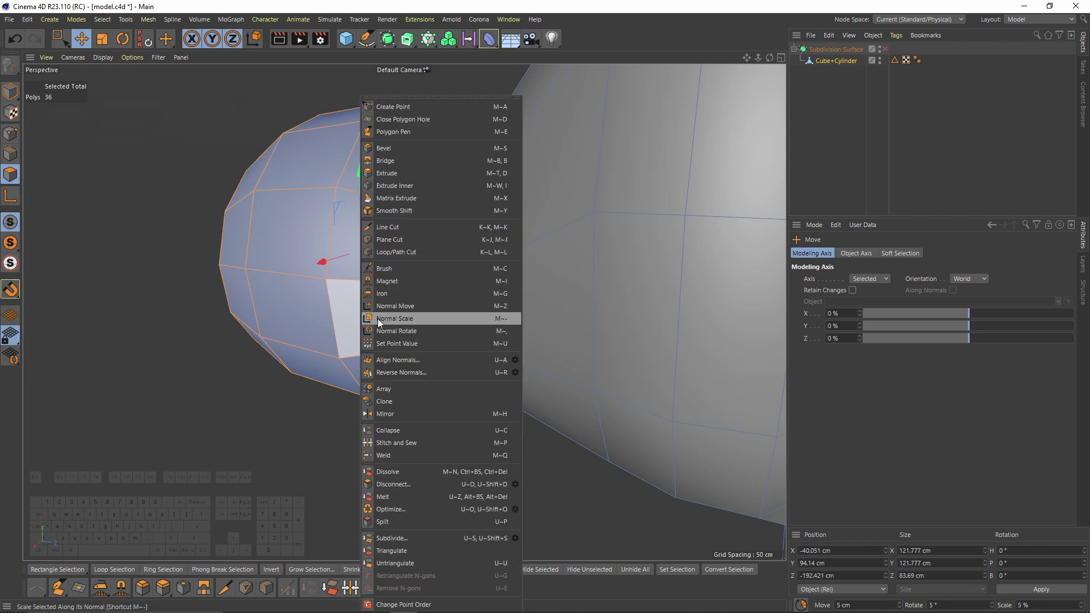
pyautogui.click(412, 173)
pyautogui.click(859, 352)
pyautogui.moveTo(475, 324); pyautogui.dragTo(379, 238)
pyautogui.press('q')
pyautogui.scroll(5, 437, 206)
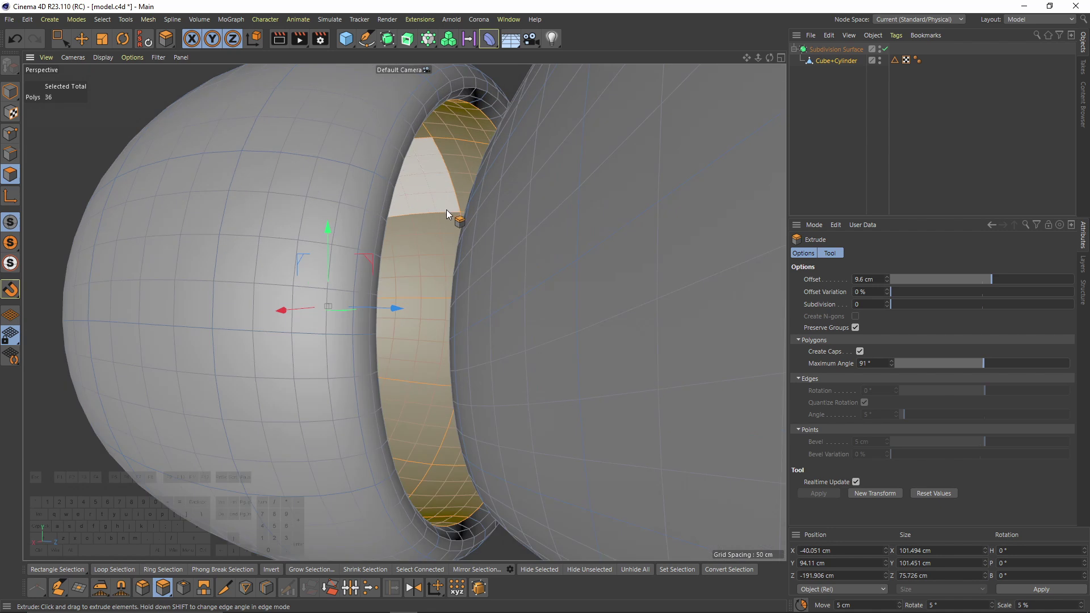
# - Add a supporting loop cut around the ear tip near its rear rim, at about 76.9%
pyautogui.press('k')
pyautogui.press('l')
pyautogui.keyDown('alt'); pyautogui.moveTo(460, 129); pyautogui.dragTo(471, 114); pyautogui.keyUp('alt')
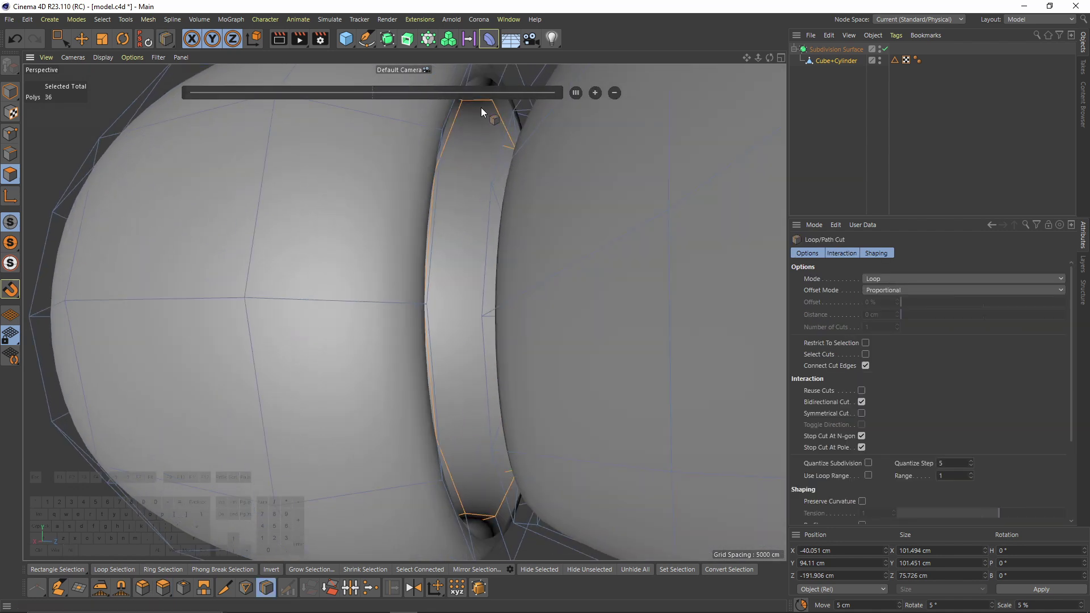
pyautogui.keyDown('alt'); pyautogui.moveTo(479, 163); pyautogui.dragTo(485, 175); pyautogui.keyUp('alt')
pyautogui.press('q')
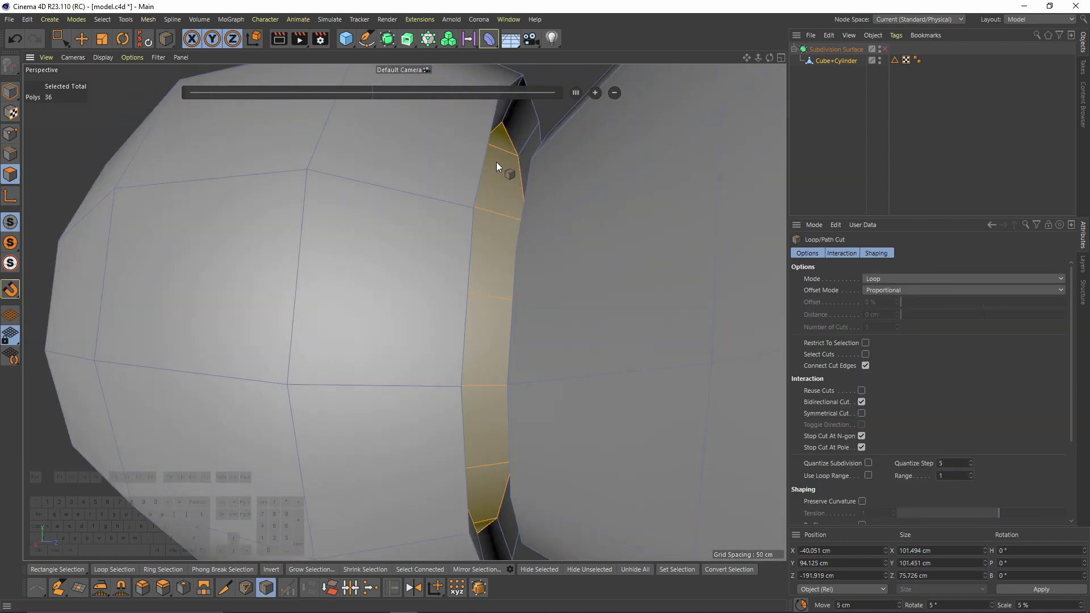
pyautogui.click(497, 151)
pyautogui.keyDown('alt'); pyautogui.moveTo(371, 232); pyautogui.dragTo(412, 234); pyautogui.keyUp('alt')
pyautogui.keyDown('alt'); pyautogui.moveTo(488, 204); pyautogui.dragTo(369, 216, button='right'); pyautogui.keyUp('alt')
pyautogui.keyDown('alt'); pyautogui.moveTo(369, 216); pyautogui.dragTo(450, 217); pyautogui.keyUp('alt')
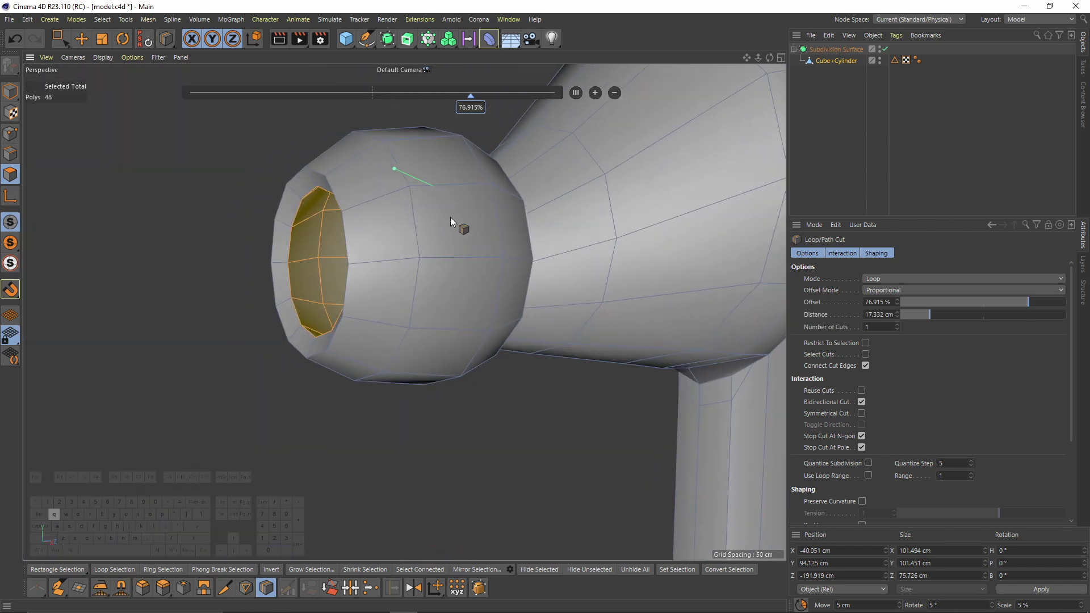
# - Show the smoothed ear tip and set the mesh's Phong Angle to 84°
pyautogui.press('q')
pyautogui.keyDown('alt'); pyautogui.moveTo(381, 195); pyautogui.dragTo(452, 210); pyautogui.keyUp('alt')
pyautogui.scroll(2, 328, 199)
pyautogui.scroll(2, 328, 199)
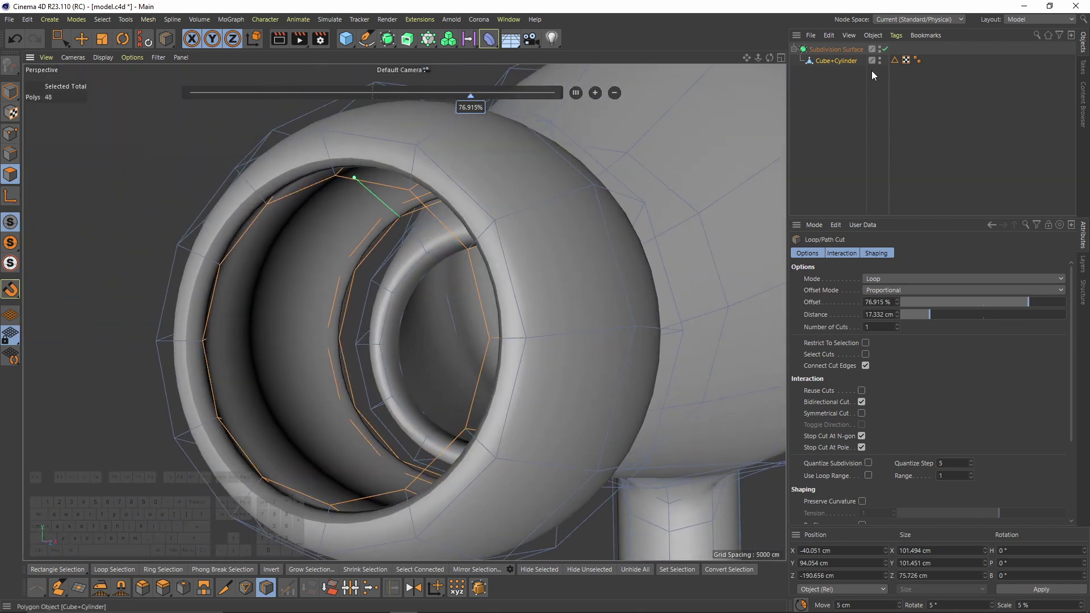
pyautogui.click(915, 60)
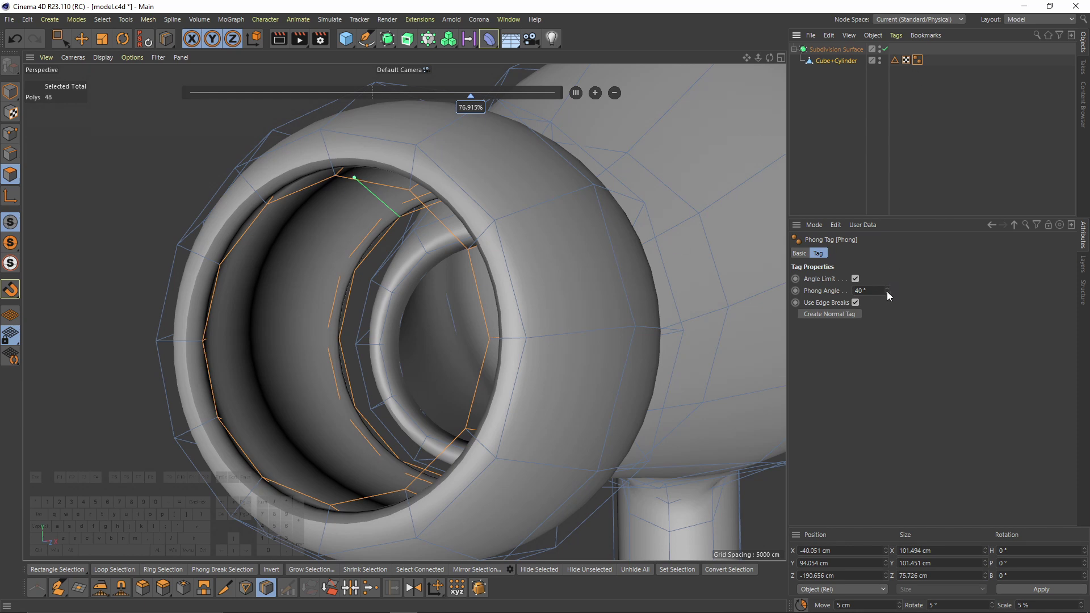
pyautogui.moveTo(887, 291); pyautogui.dragTo(886, 266)
# - Add a loop cut around the inner wall of the housing's front opening at 84.444%
pyautogui.keyDown('alt'); pyautogui.moveTo(417, 220); pyautogui.dragTo(386, 219); pyautogui.keyUp('alt')
pyautogui.keyDown('alt'); pyautogui.moveTo(319, 267); pyautogui.dragTo(432, 322); pyautogui.keyUp('alt')
pyautogui.rightClick(520, 284)
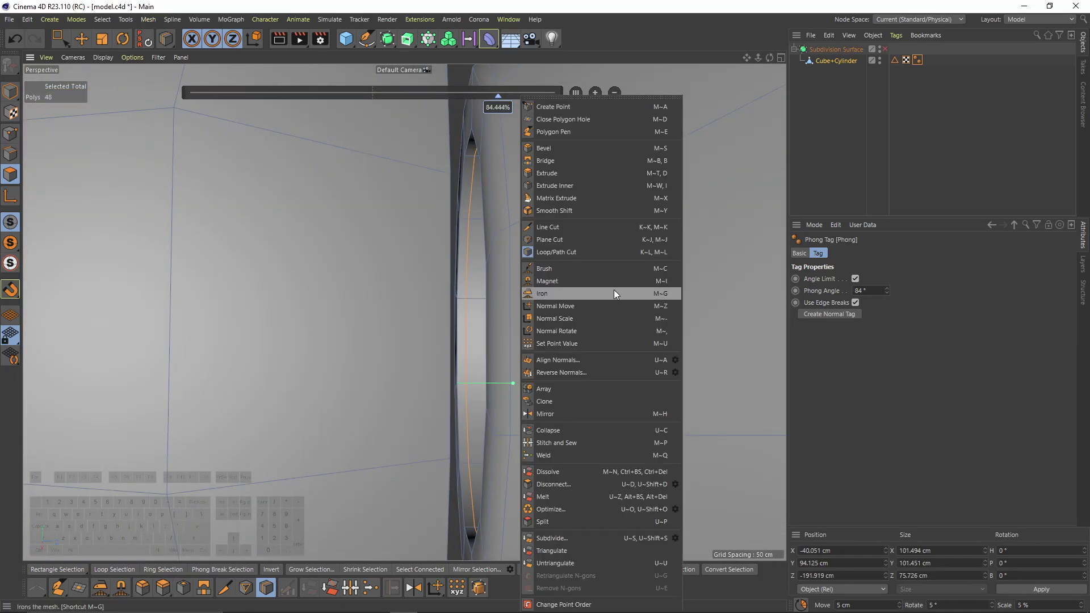
pyautogui.click(557, 6)
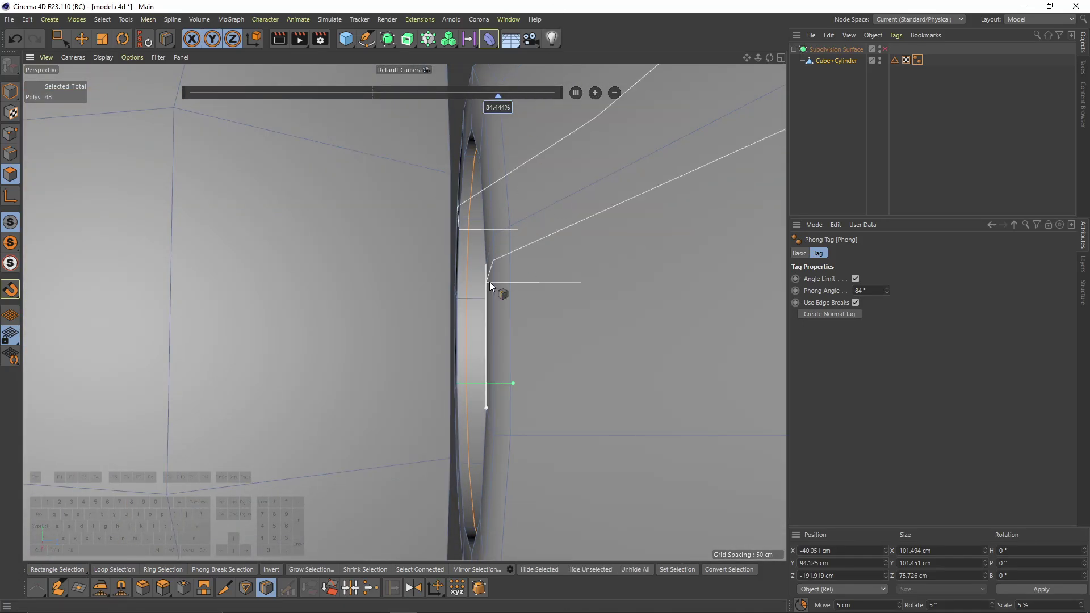
# - Select the 12-polygon loop on the opening's inner wall and split it off as a separate object
pyautogui.press('v')
pyautogui.moveTo(440, 295)
pyautogui.moveTo(523, 277)
pyautogui.click(414, 349)
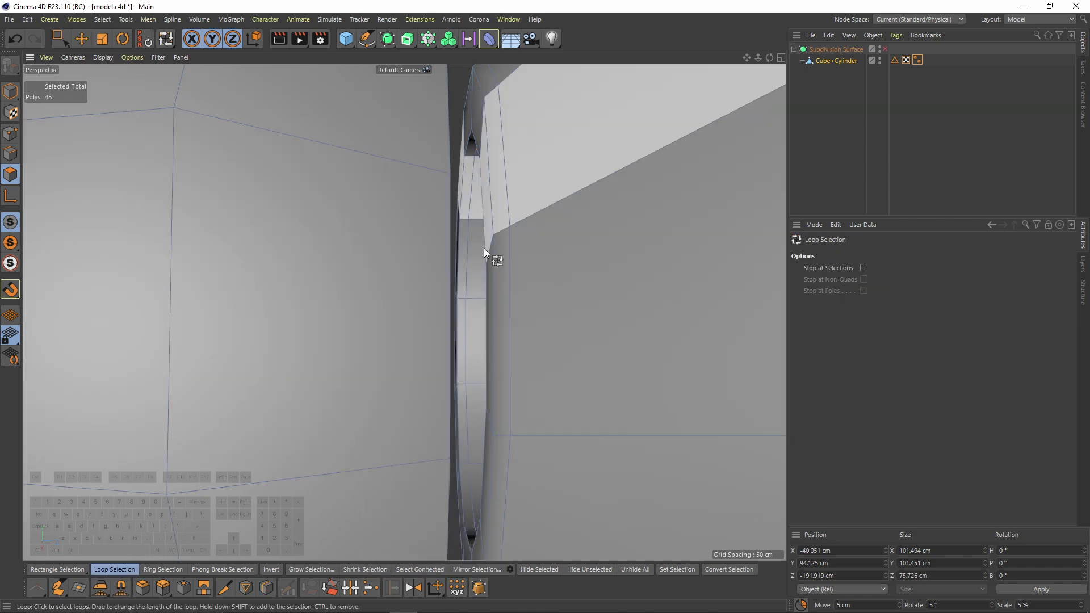
pyautogui.click(478, 303)
pyautogui.rightClick(555, 318)
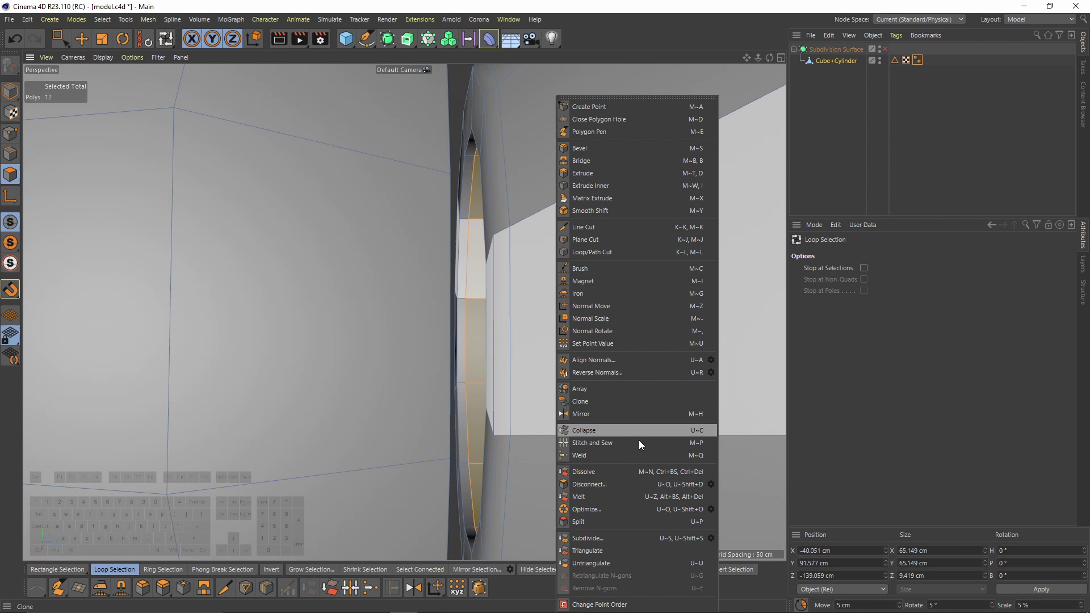
pyautogui.click(611, 521)
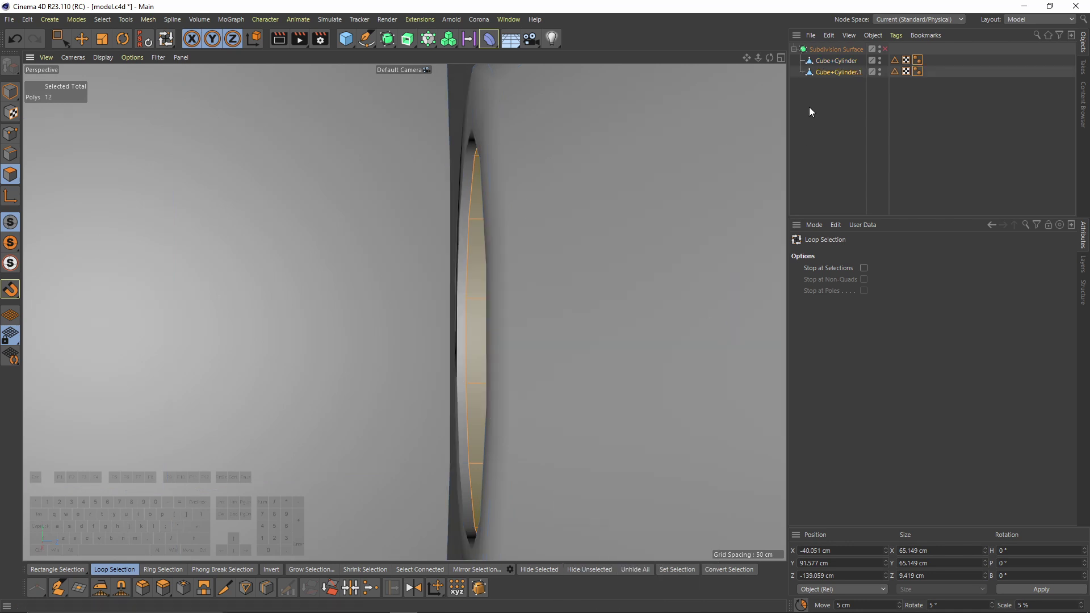
# - Select the free edge loop of the split-off ring and move it along Z to about -166 cm
pyautogui.click(9, 148)
pyautogui.press('e')
pyautogui.doubleClick(474, 268)
pyautogui.keyDown('alt'); pyautogui.moveTo(404, 312); pyautogui.dragTo(407, 268); pyautogui.keyUp('alt')
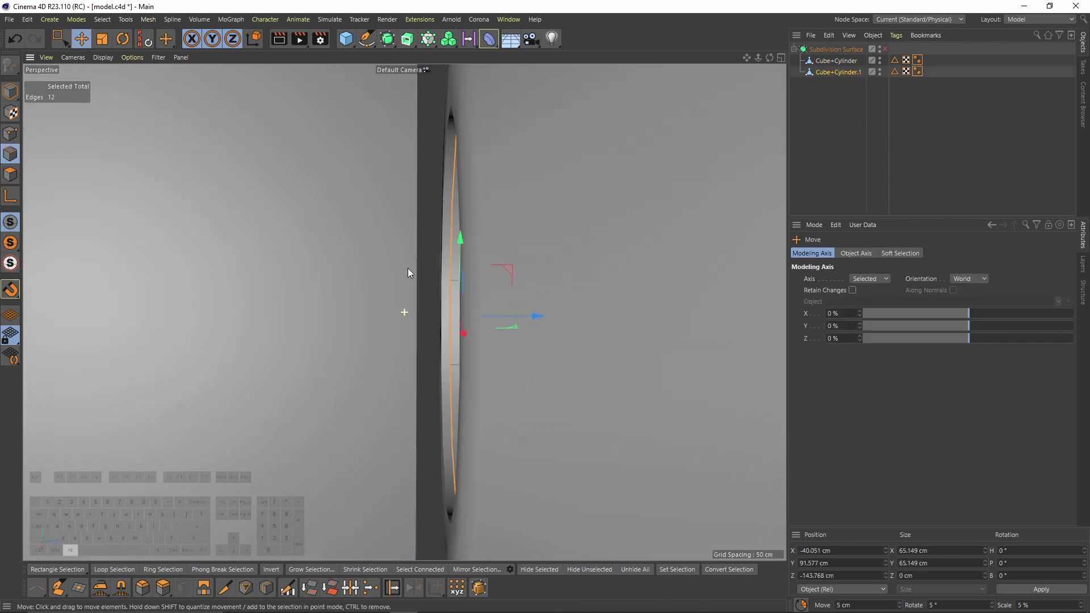
pyautogui.keyDown('alt'); pyautogui.moveTo(533, 314); pyautogui.dragTo(482, 299); pyautogui.keyUp('alt')
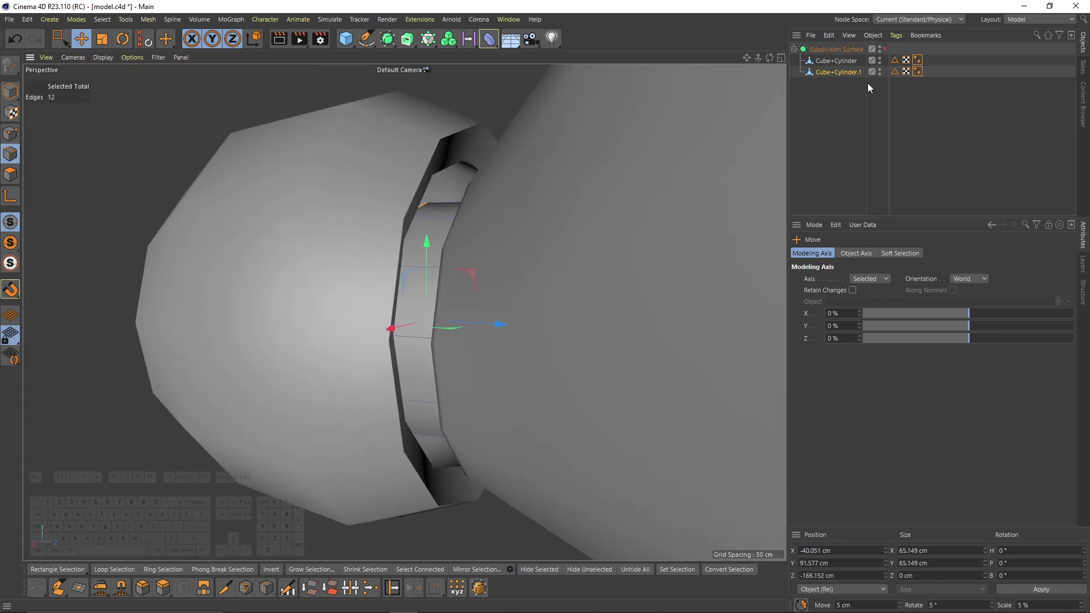
# - Select the 12-polygon loop on the ear tip's rear inner wall and scale it to about 67 cm across
pyautogui.click(836, 60)
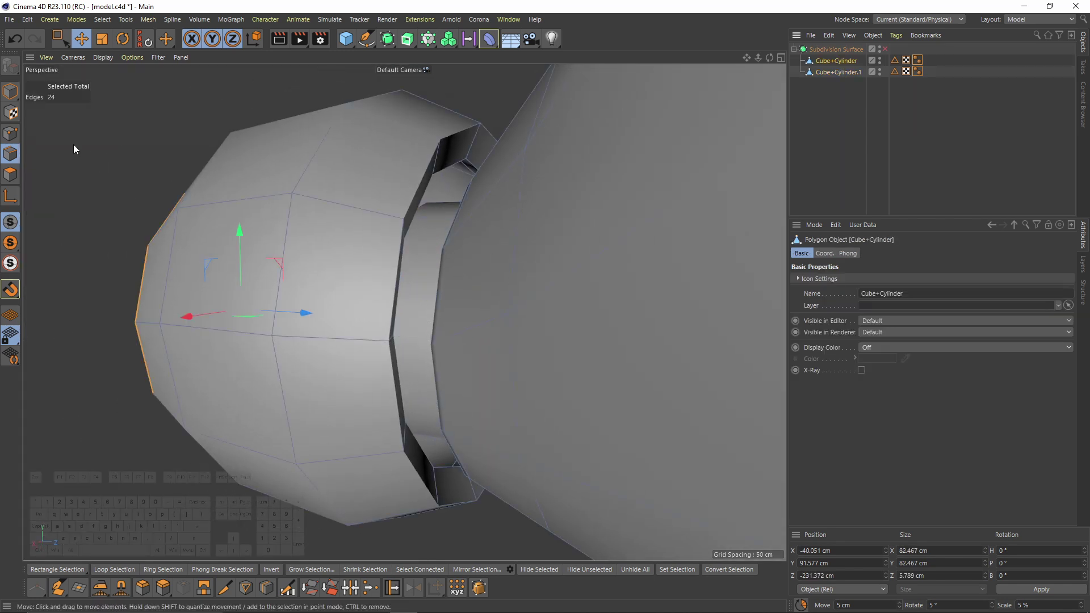
pyautogui.keyDown('ctrl'); pyautogui.click(11, 175); pyautogui.keyUp('ctrl')
pyautogui.scroll(3, 489, 175)
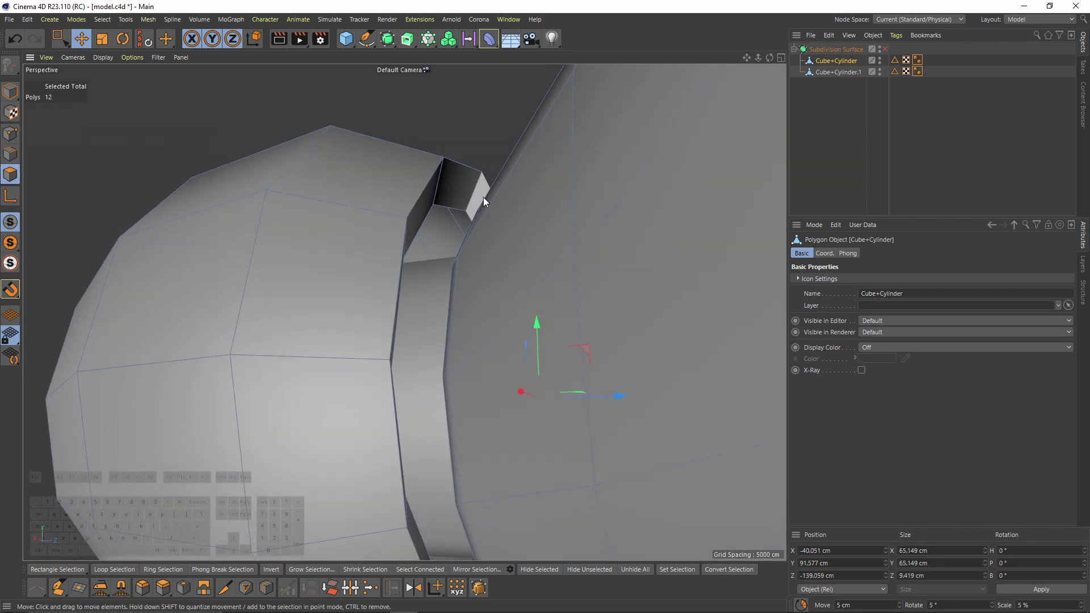
pyautogui.rightClick(482, 196)
pyautogui.click(414, 298)
pyautogui.scroll(2, 455, 222)
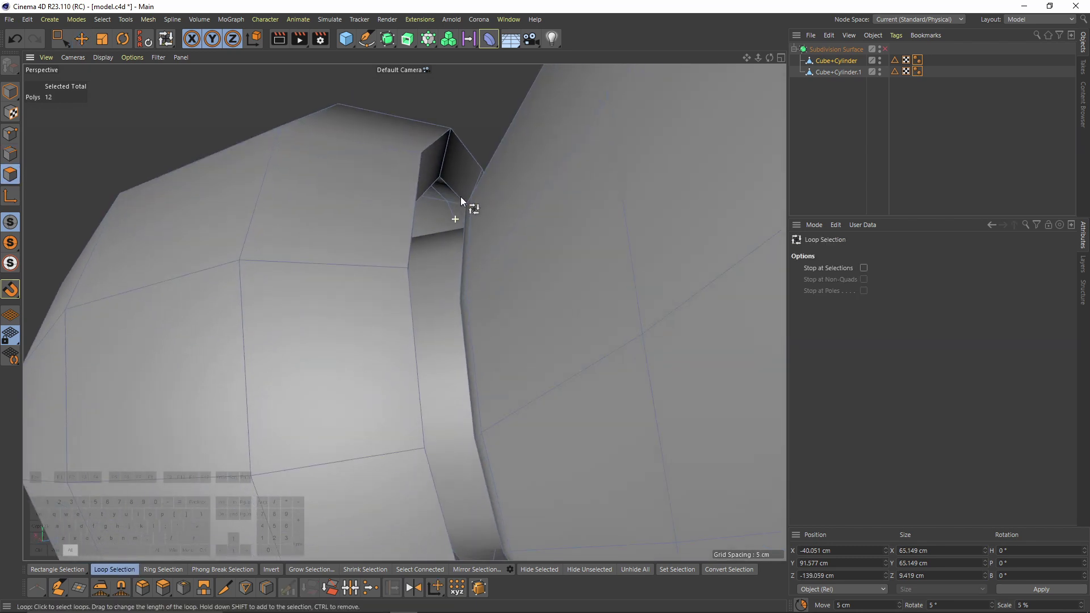
pyautogui.keyDown('alt'); pyautogui.moveTo(461, 197); pyautogui.dragTo(454, 199); pyautogui.keyUp('alt')
pyautogui.click(455, 199)
pyautogui.press('t')
pyautogui.moveTo(577, 401); pyautogui.dragTo(504, 405)
pyautogui.press('q')
pyautogui.keyDown('alt'); pyautogui.moveTo(507, 381); pyautogui.dragTo(503, 315, button='middle'); pyautogui.keyUp('alt')
pyautogui.moveTo(542, 351); pyautogui.dragTo(521, 352)
pyautogui.click(858, 208)
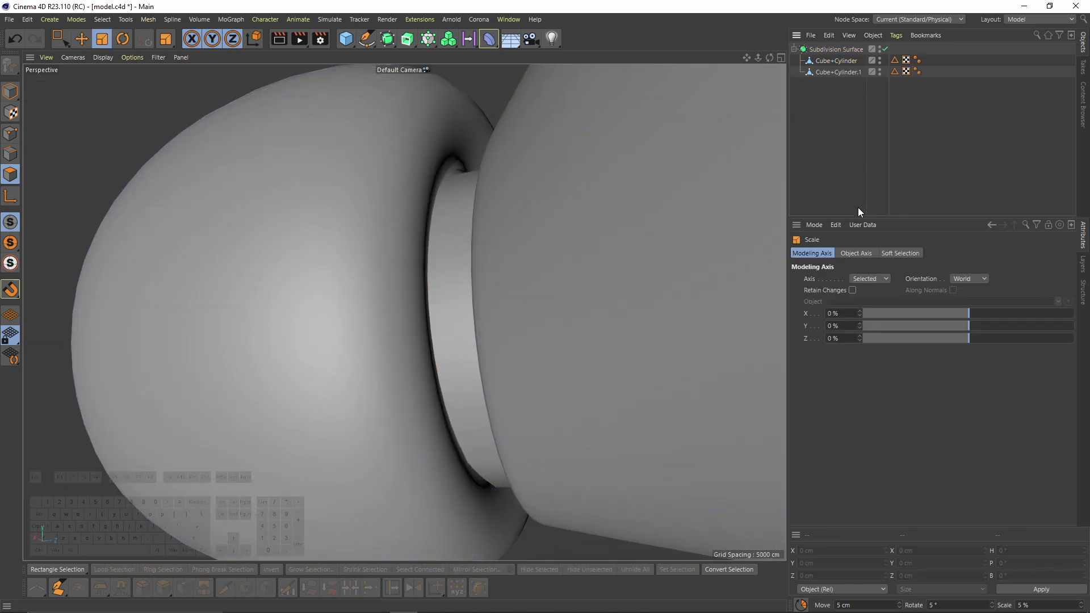
pyautogui.hotkey('ctrl', 'z')
# - Add a supporting loop cut around the ear tip close to its rear rim, at 95.473%
pyautogui.scroll(-2, 781, 223)
pyautogui.press('k')
pyautogui.press('l')
pyautogui.scroll(3, 432, 213)
pyautogui.keyDown('alt'); pyautogui.moveTo(432, 213); pyautogui.dragTo(477, 261); pyautogui.keyUp('alt')
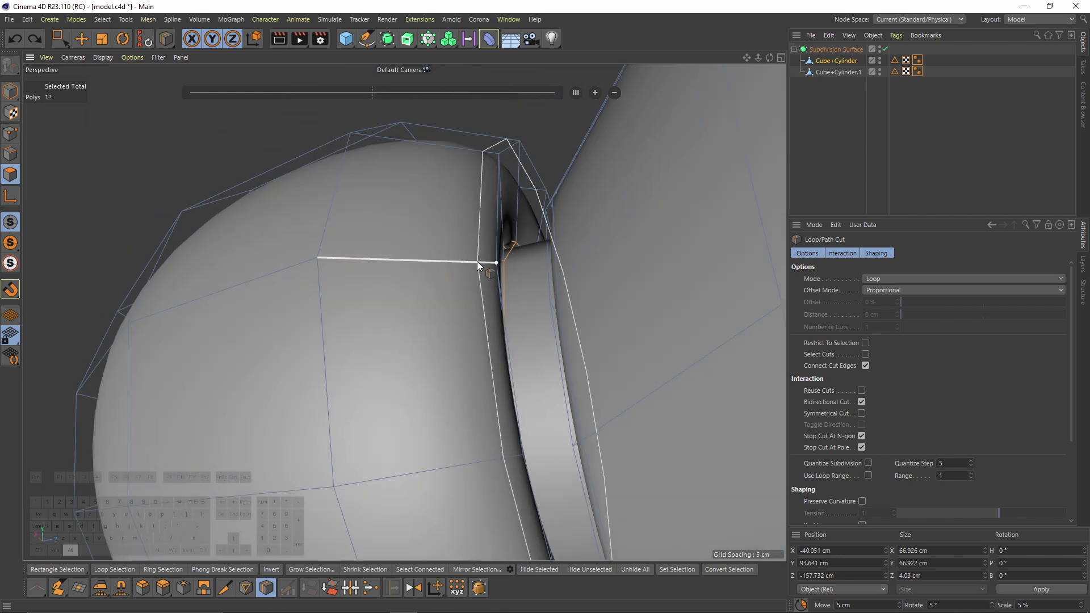
pyautogui.click(488, 260)
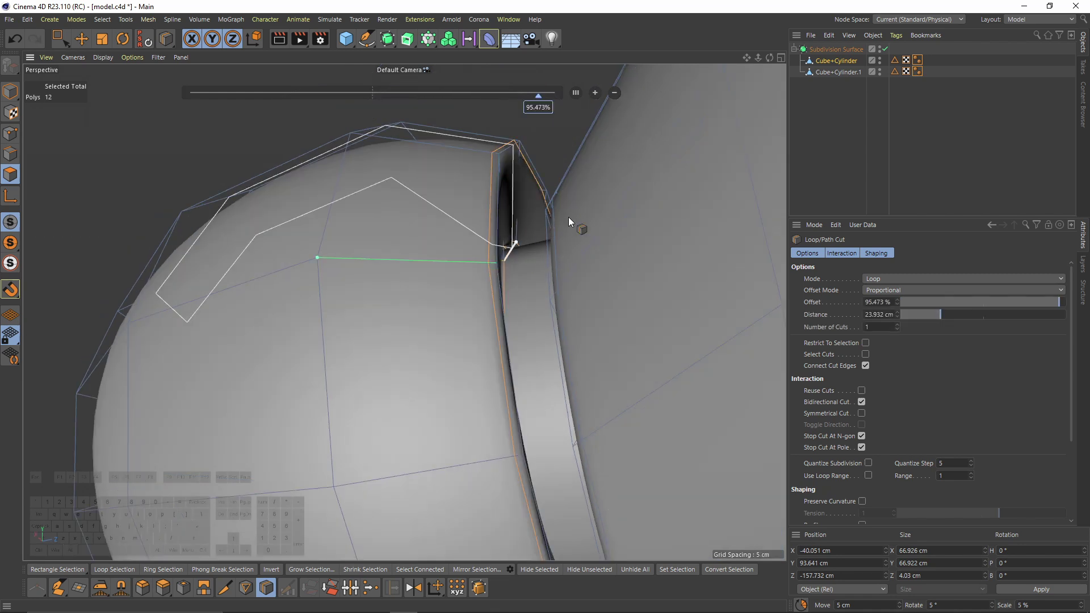
pyautogui.click(963, 159)
# - Examine the smoothed ear tip, its front opening and the joint with the housing from several sides
pyautogui.keyDown('alt'); pyautogui.moveTo(518, 240); pyautogui.dragTo(491, 336); pyautogui.keyUp('alt')
pyautogui.scroll(-3, 465, 212)
pyautogui.keyDown('alt'); pyautogui.moveTo(466, 212); pyautogui.dragTo(556, 243); pyautogui.keyUp('alt')
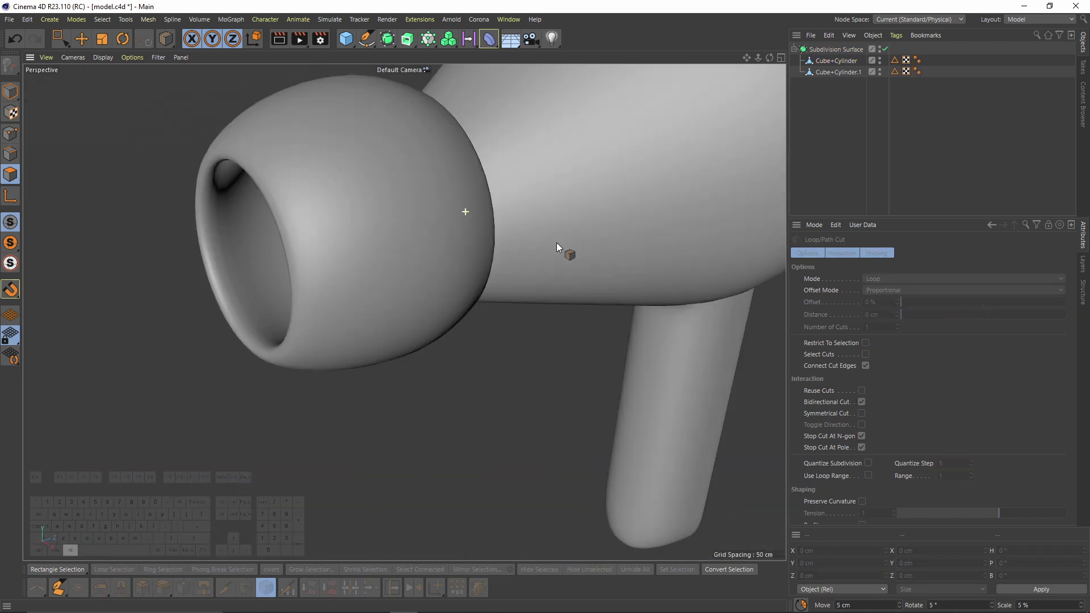
pyautogui.scroll(-3, 372, 314)
pyautogui.keyDown('alt'); pyautogui.moveTo(373, 314); pyautogui.dragTo(384, 291); pyautogui.keyUp('alt')
pyautogui.hotkey('ctrl', 'z')
pyautogui.press('q')
pyautogui.scroll(4, 331, 326)
pyautogui.keyDown('alt'); pyautogui.moveTo(331, 326); pyautogui.dragTo(363, 307); pyautogui.keyUp('alt')
pyautogui.click(9, 155)
pyautogui.press('q')
pyautogui.keyDown('alt'); pyautogui.moveTo(525, 411); pyautogui.dragTo(319, 285); pyautogui.keyUp('alt')
pyautogui.hotkey('ctrl', 'shift', 'a')
# - Save the project with the earbud's stem side in view
pyautogui.scroll(-6, 319, 284)
pyautogui.keyDown('alt'); pyautogui.moveTo(260, 355); pyautogui.dragTo(208, 355); pyautogui.keyUp('alt')
pyautogui.hotkey('ctrl', 's')
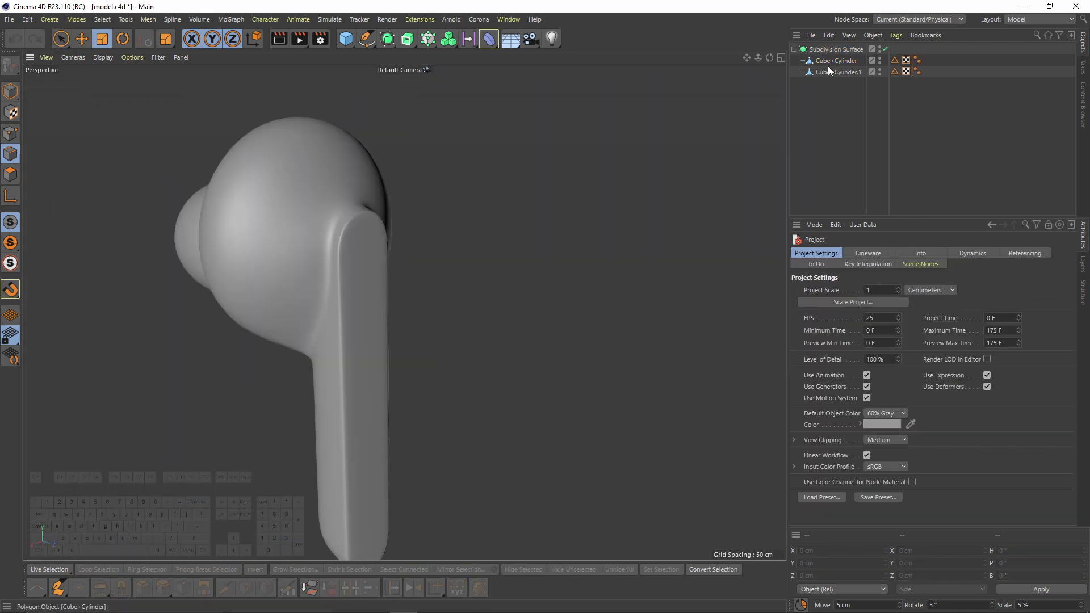
# - Select all 18 polygons of the stem's flat outer face on the main earbud mesh
pyautogui.click(828, 61)
pyautogui.press('q')
pyautogui.scroll(2, 330, 289)
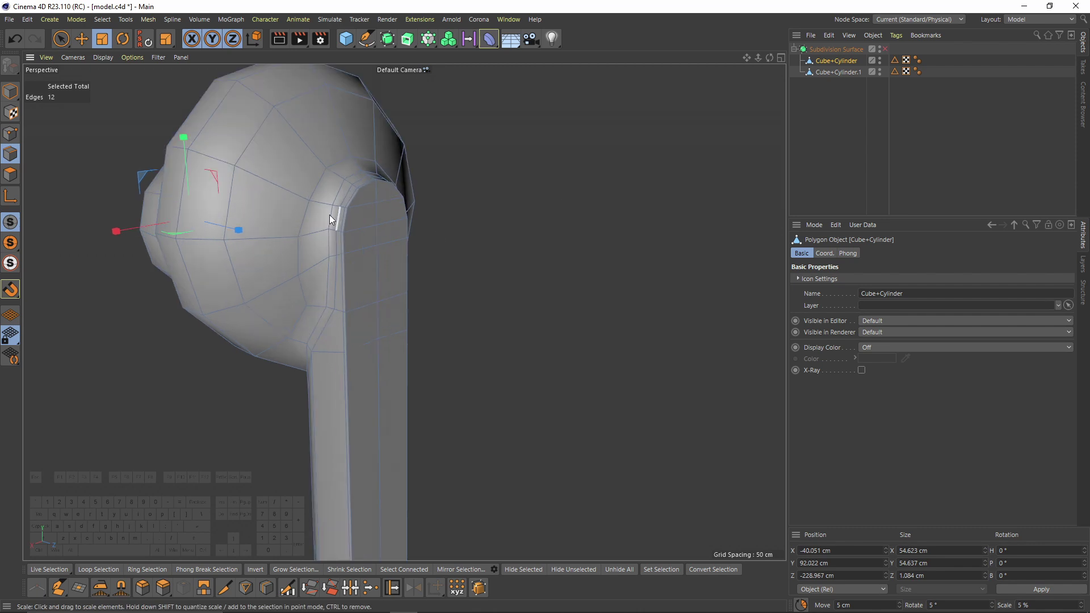
pyautogui.click(9, 175)
pyautogui.click(62, 38)
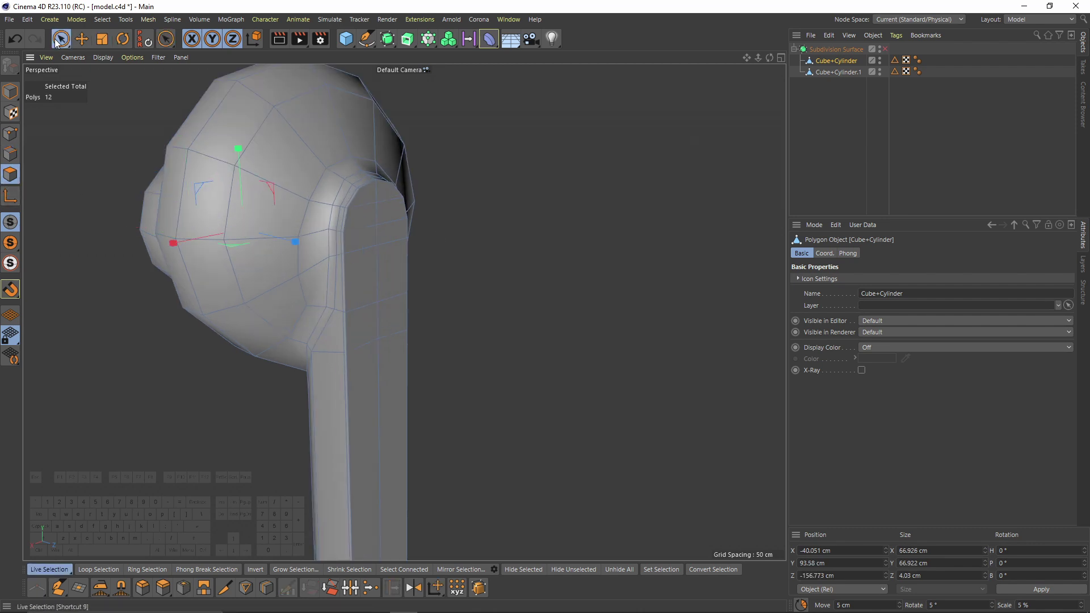
pyautogui.moveTo(371, 222); pyautogui.dragTo(385, 454)
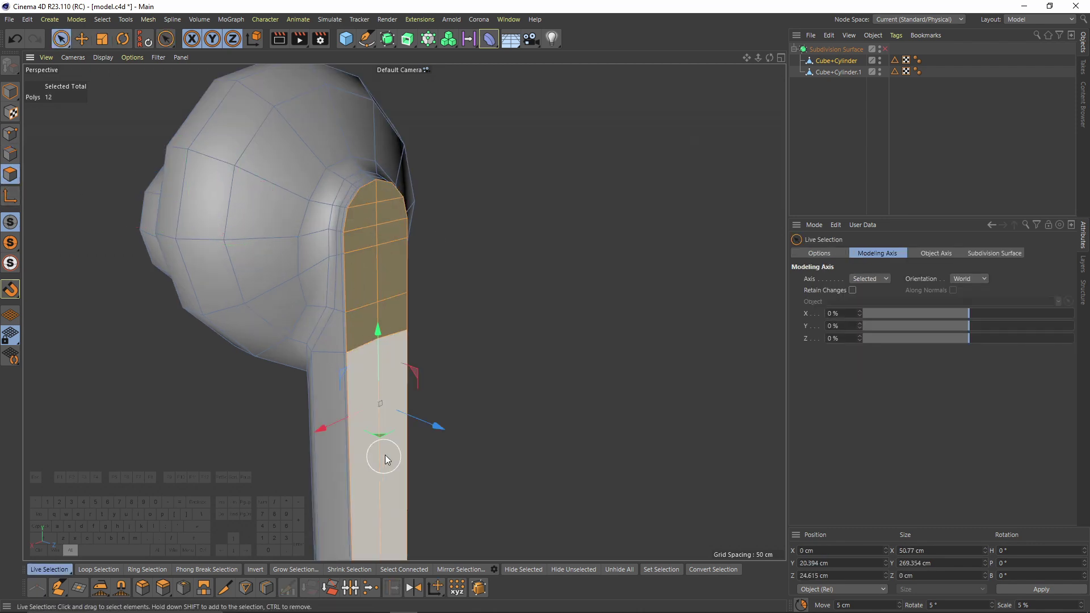
pyautogui.keyDown('alt'); pyautogui.moveTo(384, 455); pyautogui.dragTo(355, 198, button='middle'); pyautogui.keyUp('alt')
pyautogui.scroll(2, 355, 199)
pyautogui.keyDown('shift'); pyautogui.moveTo(356, 364); pyautogui.dragTo(351, 414); pyautogui.keyUp('shift')
pyautogui.keyDown('alt'); pyautogui.moveTo(402, 219); pyautogui.dragTo(386, 545, button='middle'); pyautogui.keyUp('alt')
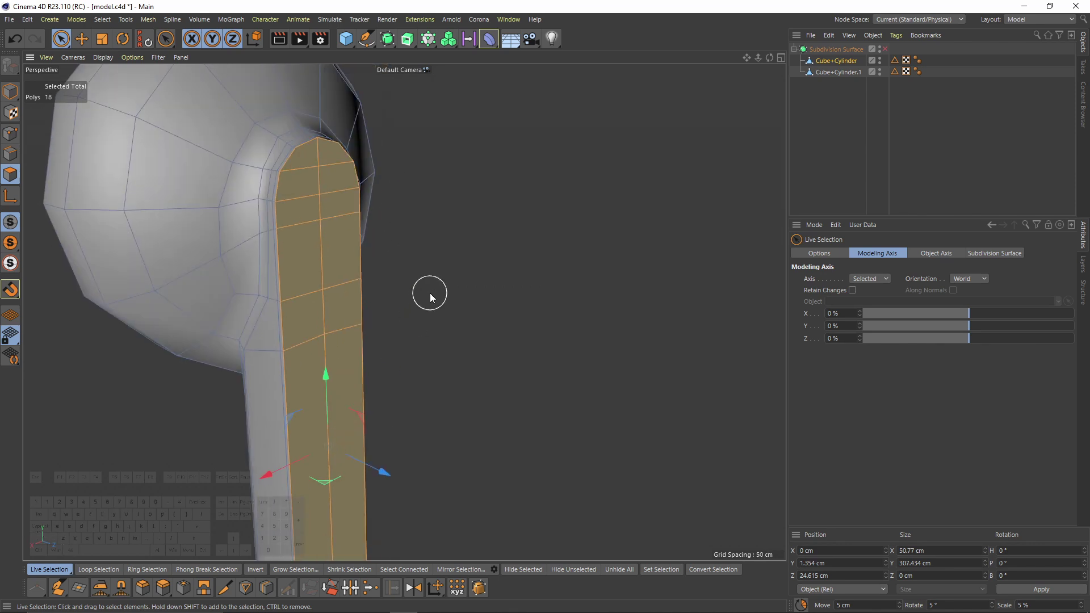
# - Inset the stem's outer face by 3.6 cm with Extrude Inner and split it off as a separate object
pyautogui.rightClick(430, 293)
pyautogui.click(492, 185)
pyautogui.moveTo(379, 208); pyautogui.dragTo(435, 102)
pyautogui.press('m')
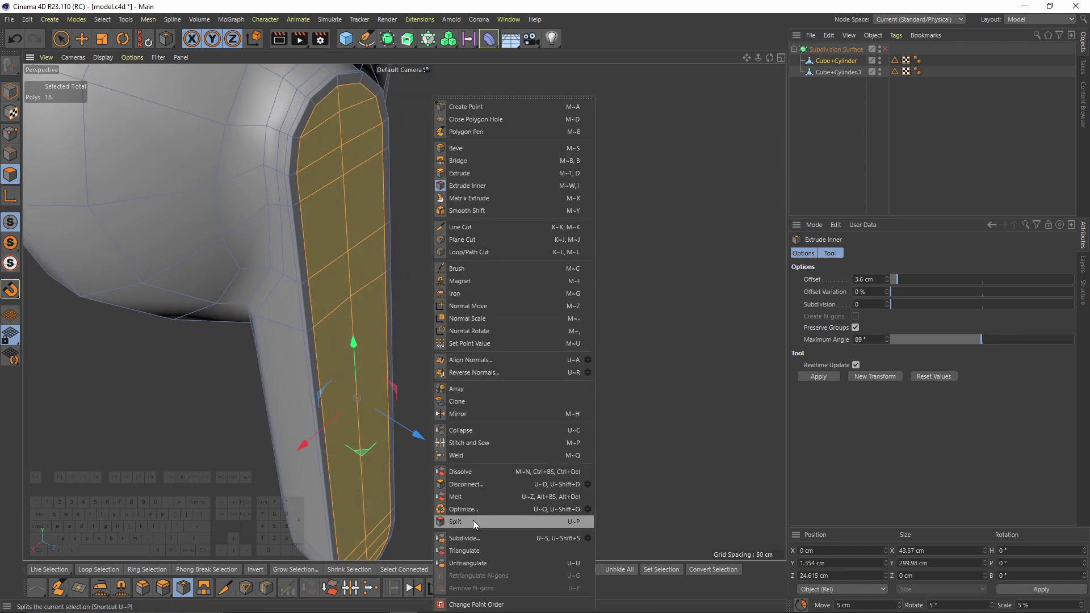
pyautogui.click(472, 520)
pyautogui.keyDown('alt'); pyautogui.moveTo(471, 352); pyautogui.dragTo(568, 255); pyautogui.keyUp('alt')
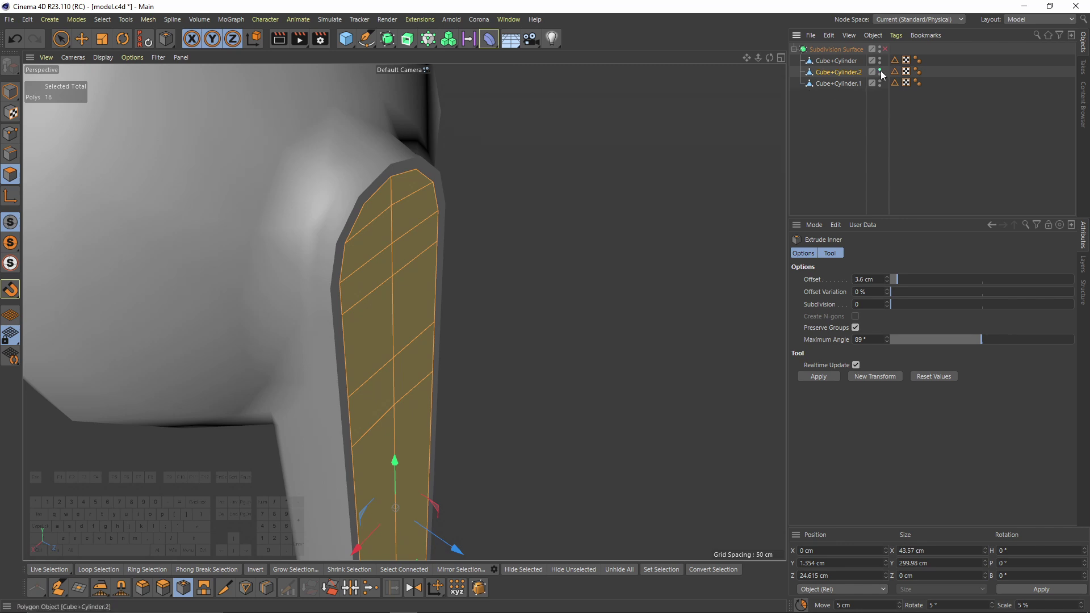
# - Hide the split-off stem panel and delete the inset face polygons from the main earbud mesh
pyautogui.click(880, 71)
pyautogui.click(836, 61)
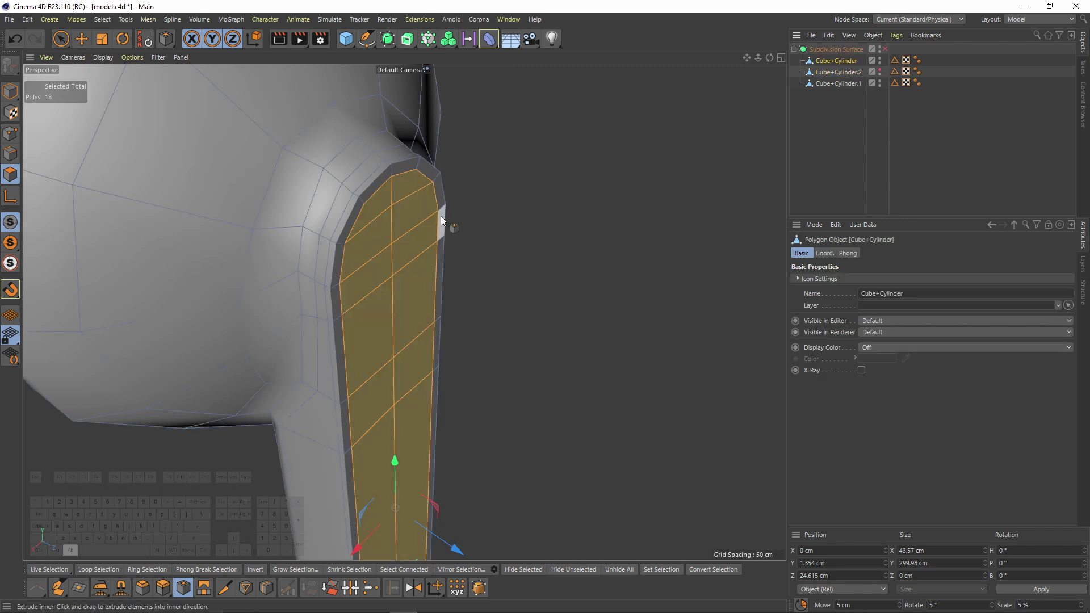
pyautogui.keyDown('alt'); pyautogui.moveTo(440, 216); pyautogui.dragTo(416, 187); pyautogui.keyUp('alt')
pyautogui.keyDown('alt'); pyautogui.moveTo(433, 414); pyautogui.dragTo(438, 481); pyautogui.keyUp('alt')
pyautogui.press('Delete')
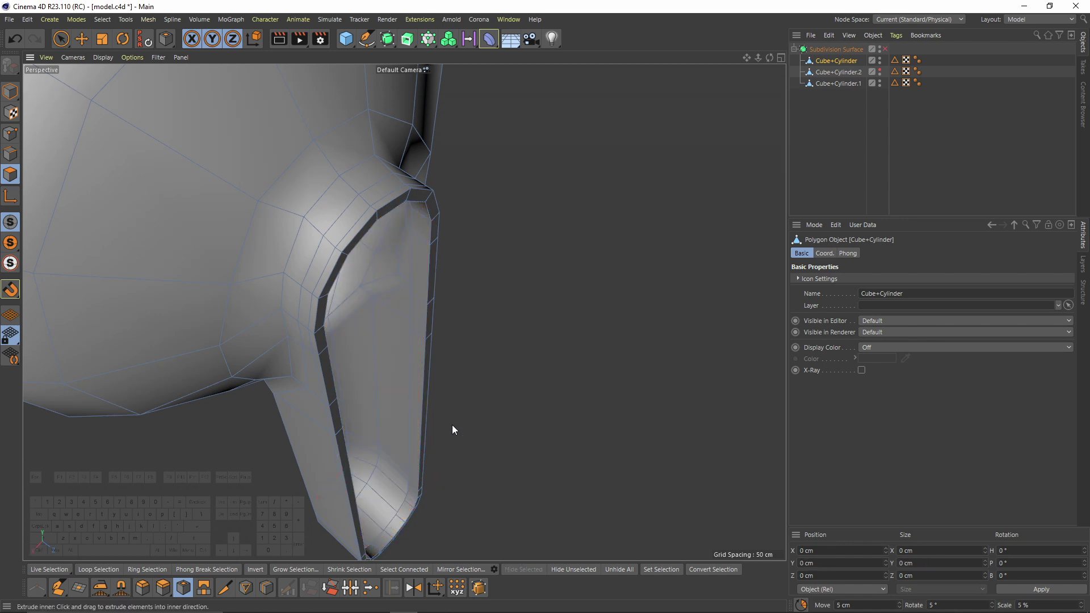
# - Add two loop cuts around the stem opening, one inside its wall at 13.366% and one on its rim at 68.185%
pyautogui.rightClick(500, 260)
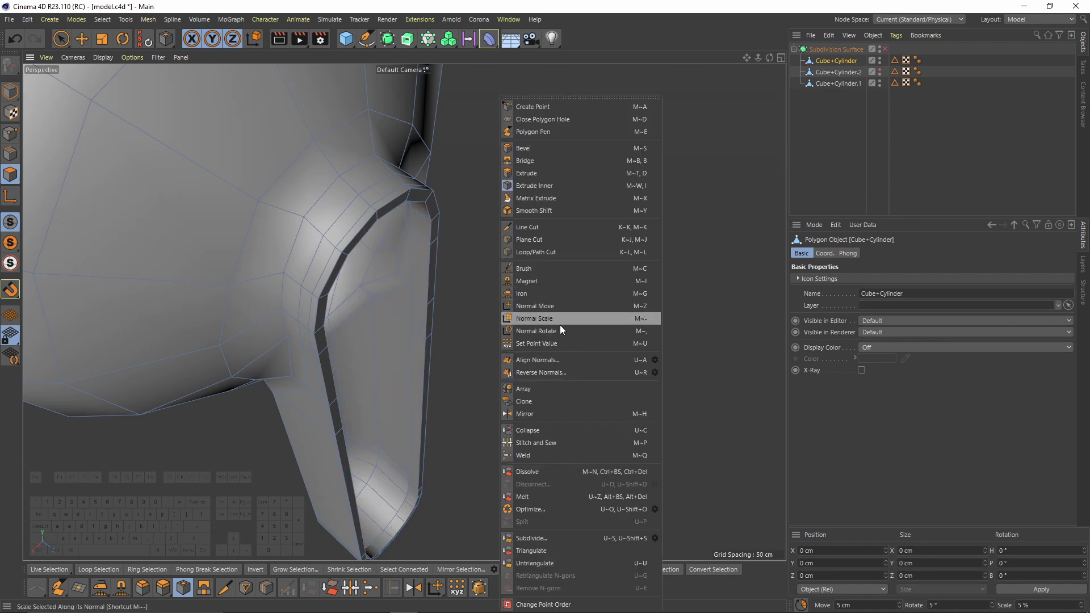
pyautogui.click(563, 251)
pyautogui.scroll(8, 440, 223)
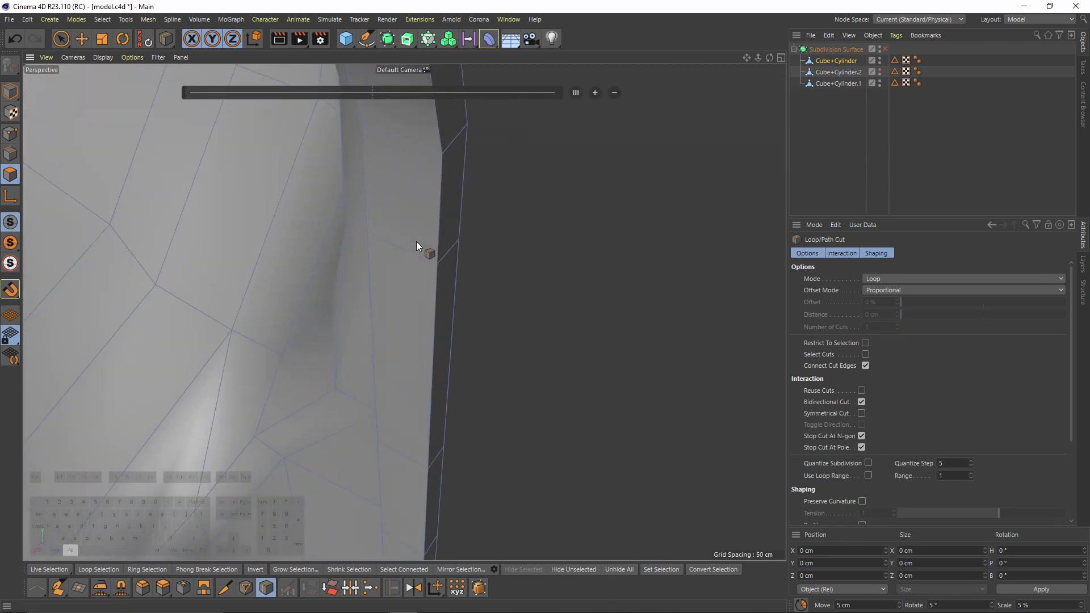
pyautogui.click(428, 257)
pyautogui.keyDown('alt'); pyautogui.moveTo(440, 233); pyautogui.dragTo(443, 264); pyautogui.keyUp('alt')
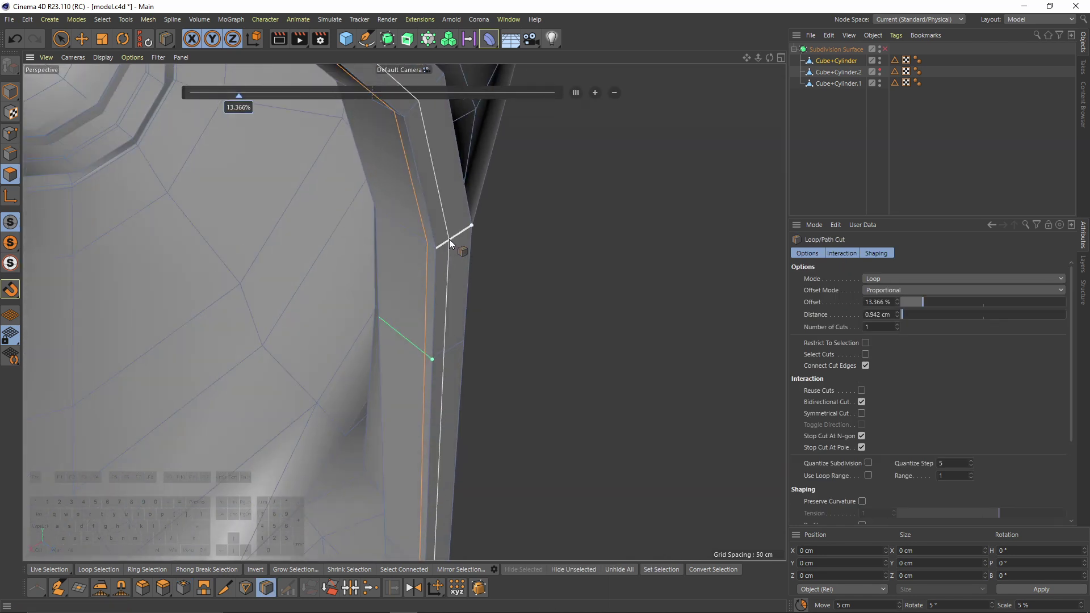
pyautogui.click(448, 240)
pyautogui.scroll(-3, 571, 162)
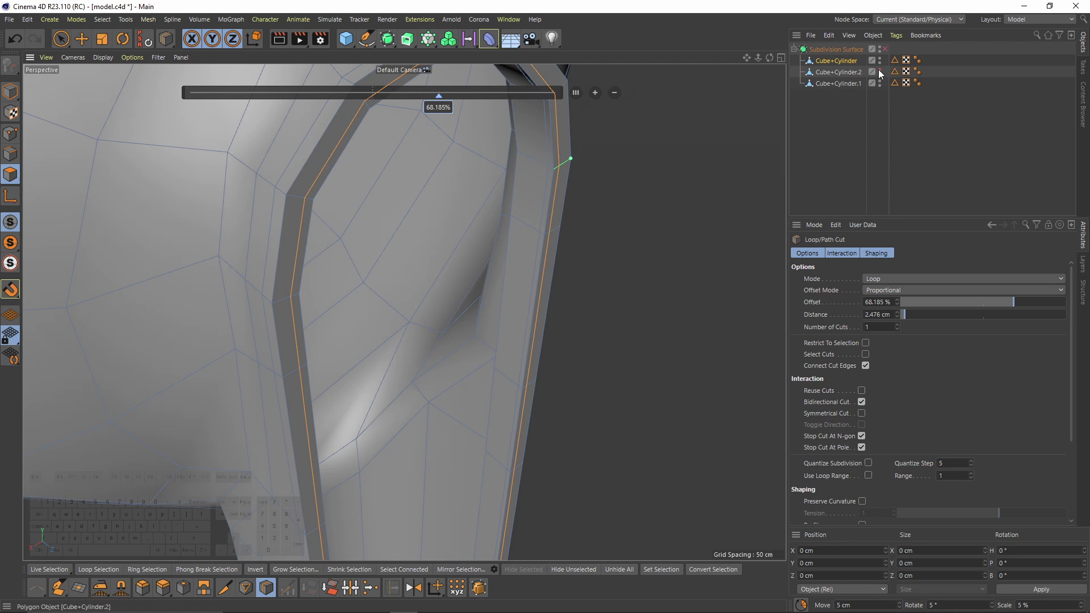
# - Show and isolate the stem panel, then extrude its outline edges backward along Z to 16.485 cm
pyautogui.click(879, 70)
pyautogui.click(833, 74)
pyautogui.keyDown('alt'); pyautogui.moveTo(459, 220); pyautogui.dragTo(430, 257); pyautogui.keyUp('alt')
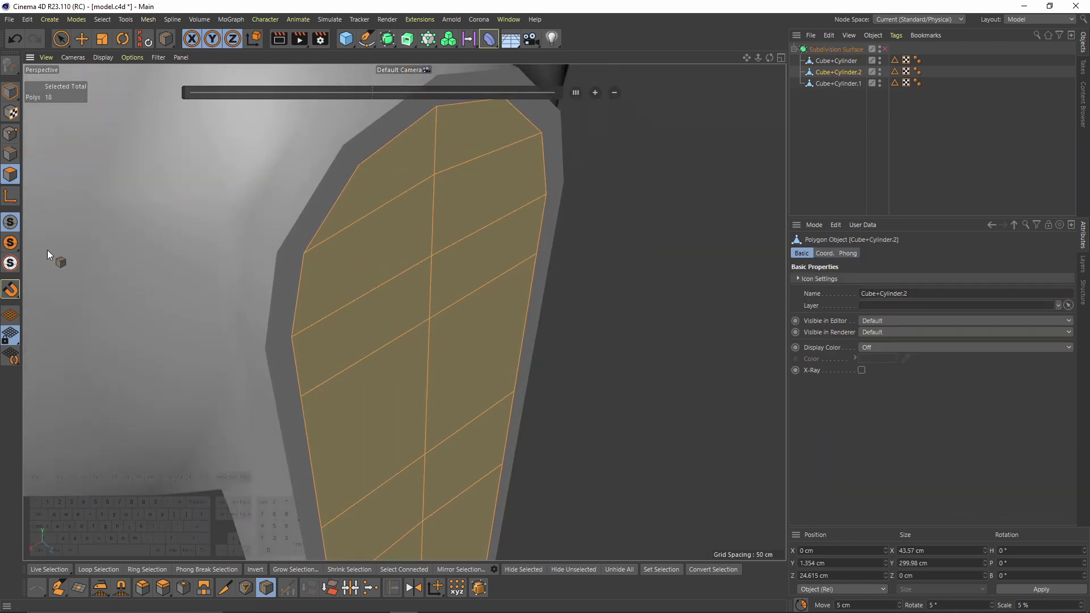
pyautogui.click(11, 243)
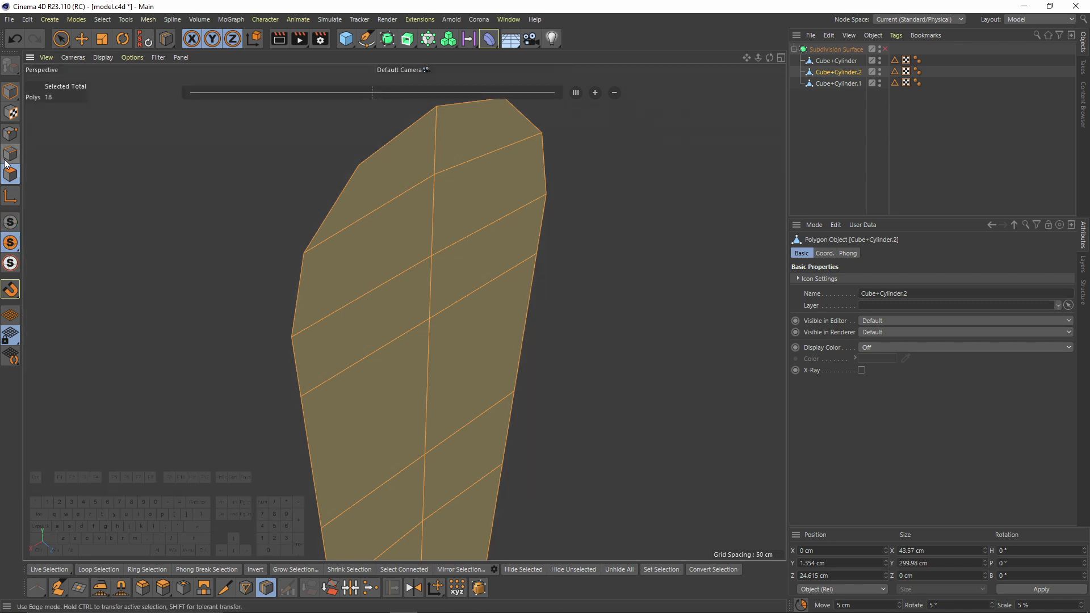
pyautogui.click(11, 153)
pyautogui.doubleClick(329, 213)
pyautogui.keyDown('alt'); pyautogui.moveTo(446, 213); pyautogui.dragTo(396, 291, button='right'); pyautogui.keyUp('alt')
pyautogui.keyDown('alt'); pyautogui.moveTo(396, 291); pyautogui.dragTo(475, 187); pyautogui.keyUp('alt')
pyautogui.keyDown('ctrl'); pyautogui.moveTo(475, 450); pyautogui.dragTo(458, 433); pyautogui.keyUp('ctrl')
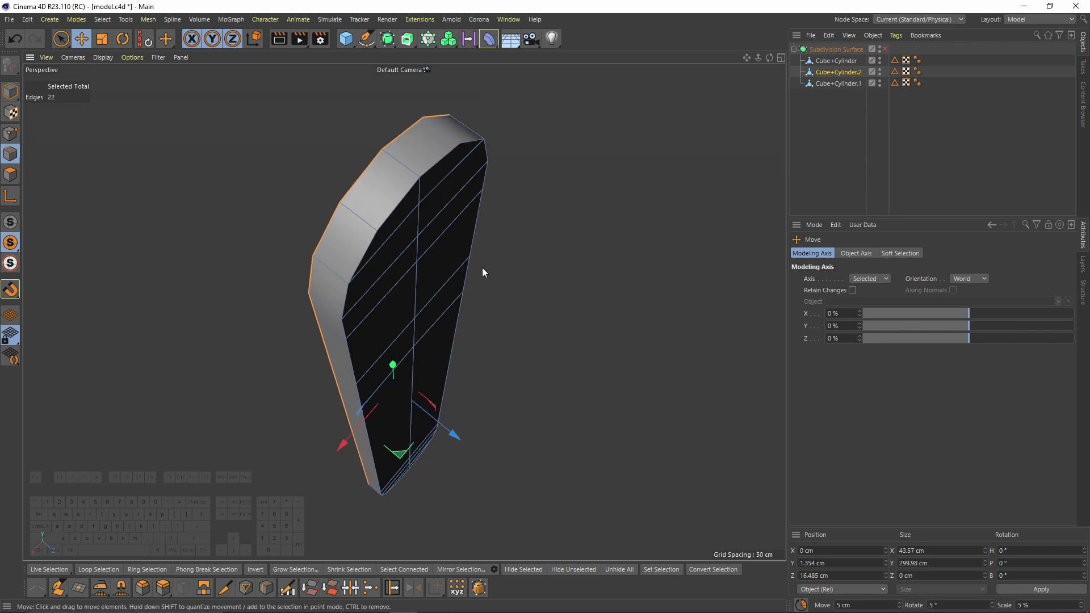
# - Add a loop cut around the panel's side wall near the front face, at 17.609%
pyautogui.rightClick(482, 267)
pyautogui.click(517, 372)
pyautogui.scroll(5, 353, 230)
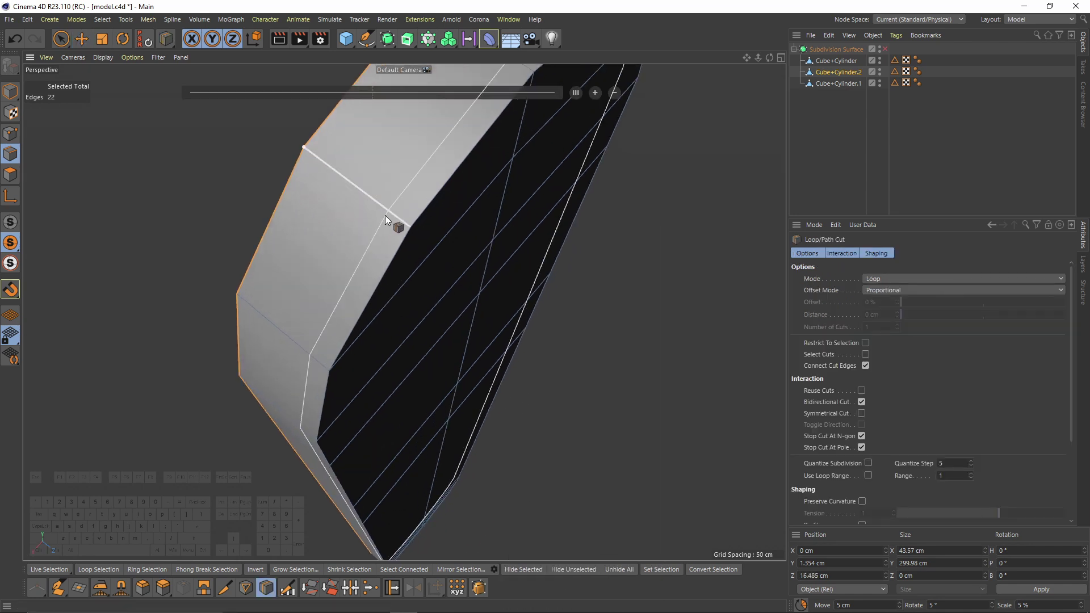
pyautogui.click(393, 211)
pyautogui.scroll(-4, 387, 252)
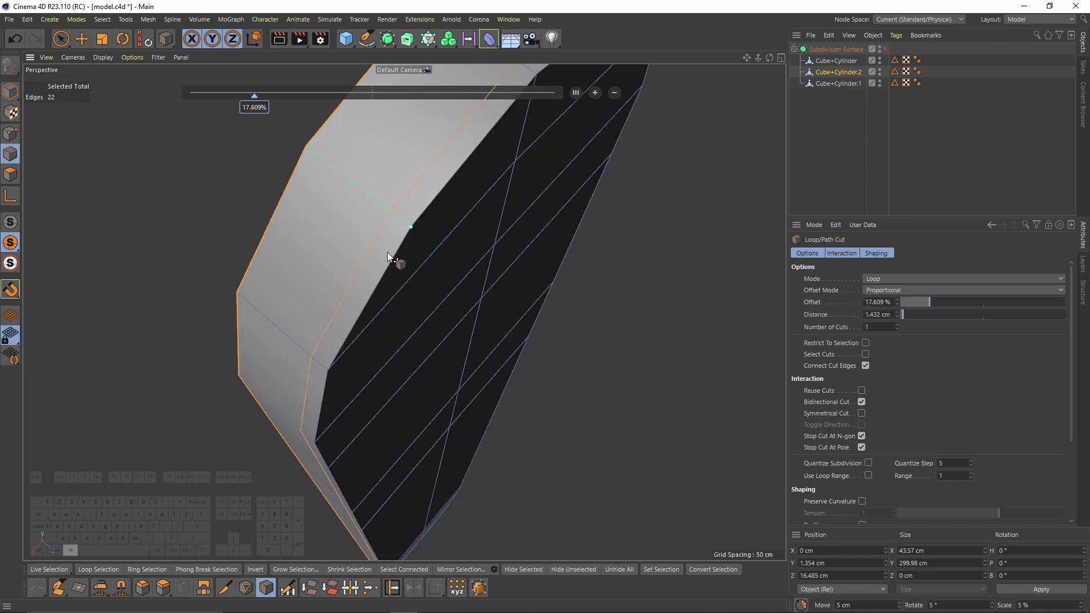
# - Inset the panel's 18 front polygons by 4.5 cm and move them outward to about 26.8 cm along Z
pyautogui.keyDown('alt'); pyautogui.moveTo(369, 325); pyautogui.dragTo(325, 227, button='middle'); pyautogui.keyUp('alt')
pyautogui.scroll(-4, 325, 227)
pyautogui.press('space')
pyautogui.rightClick(536, 212)
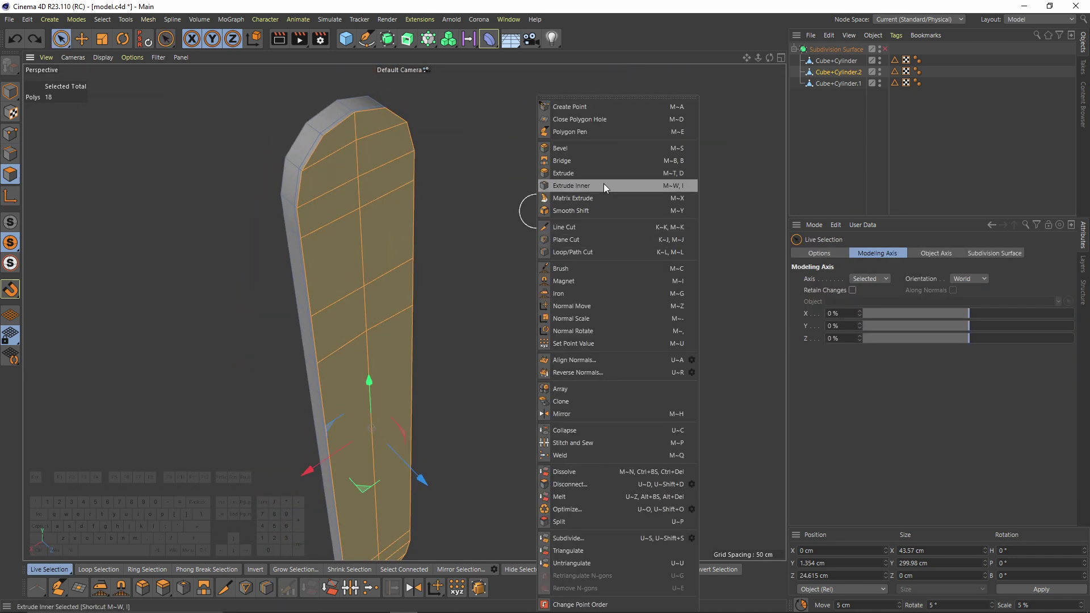
pyautogui.click(591, 183)
pyautogui.moveTo(648, 344); pyautogui.dragTo(629, 345)
pyautogui.keyDown('alt'); pyautogui.moveTo(440, 286); pyautogui.dragTo(462, 311); pyautogui.keyUp('alt')
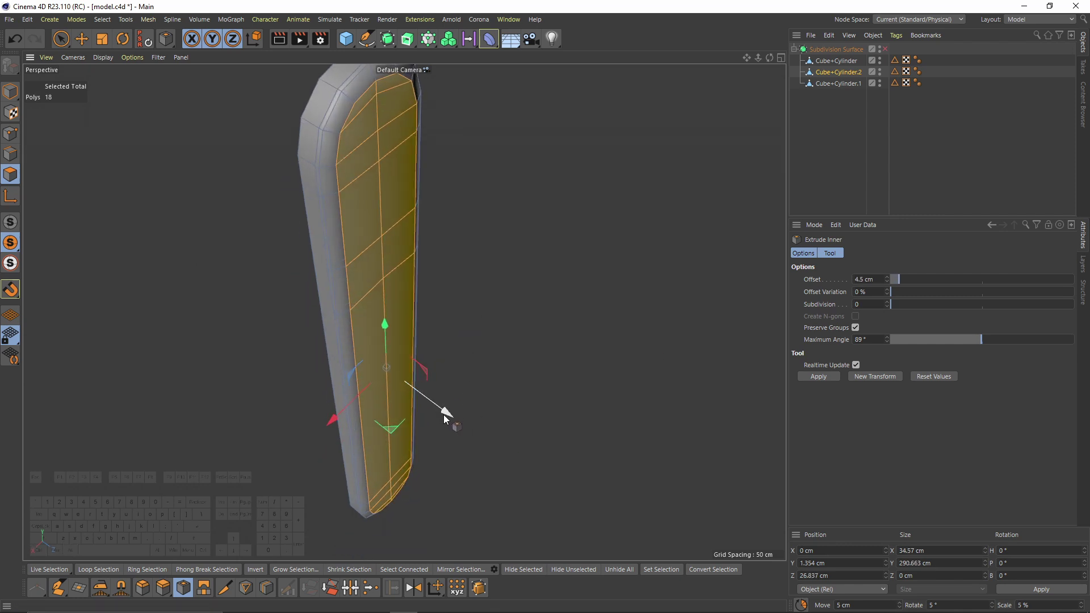
# - Fine-tune the panel's raised front face in the side view and adjust single points near its upper and lower ends
pyautogui.press('F3')
pyautogui.moveTo(625, 340); pyautogui.dragTo(626, 340)
pyautogui.press('F1')
pyautogui.keyDown('alt'); pyautogui.moveTo(404, 312); pyautogui.dragTo(360, 341); pyautogui.keyUp('alt')
pyautogui.press('Return')
pyautogui.press('e')
pyautogui.click(339, 216)
pyautogui.moveTo(337, 149); pyautogui.dragTo(337, 157)
pyautogui.keyDown('alt'); pyautogui.moveTo(337, 160); pyautogui.dragTo(367, 361, button='middle'); pyautogui.keyUp('alt')
pyautogui.click(340, 410)
pyautogui.keyDown('alt'); pyautogui.moveTo(368, 360); pyautogui.dragTo(612, 177); pyautogui.keyUp('alt')
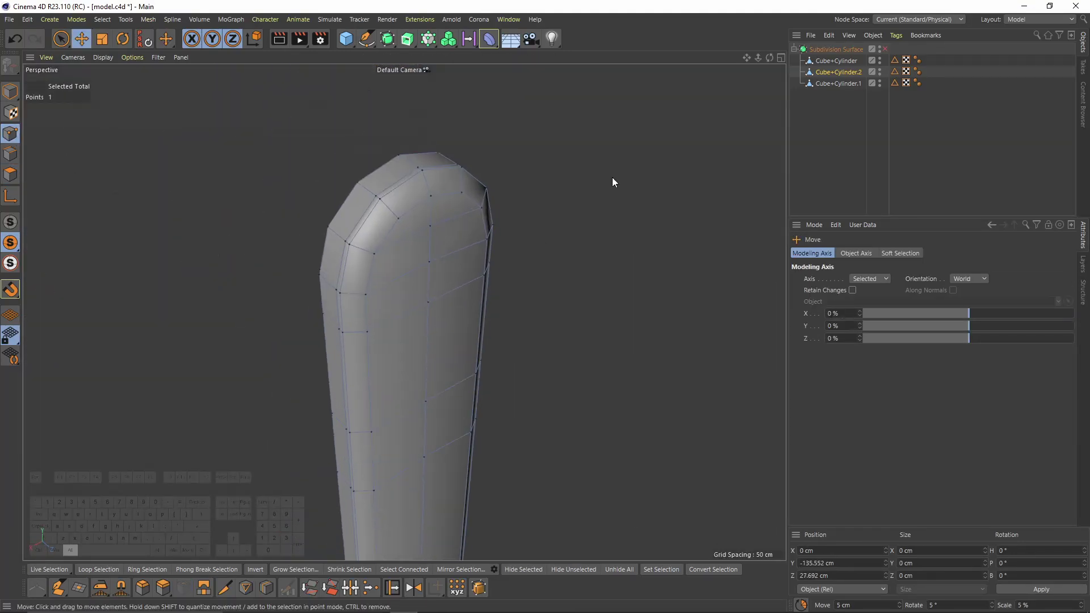
# - Show the whole model again, group its three mesh objects under one null, and turn subdivision smoothing on
pyautogui.click(12, 221)
pyautogui.keyDown('alt'); pyautogui.moveTo(413, 223); pyautogui.dragTo(437, 181, button='middle'); pyautogui.keyUp('alt')
pyautogui.moveTo(841, 116); pyautogui.dragTo(837, 58)
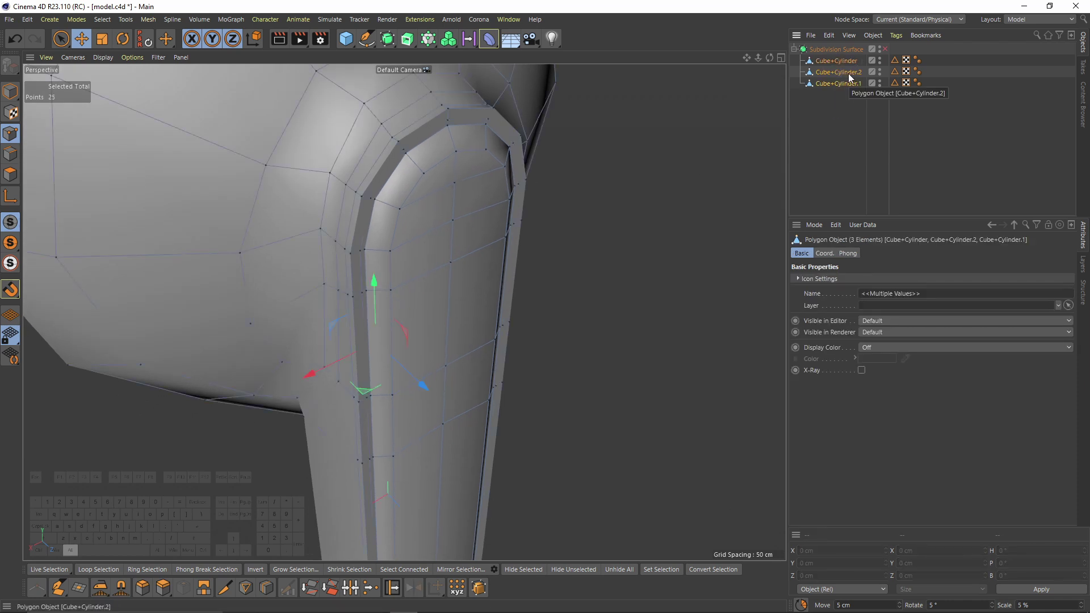
pyautogui.hotkey('alt', 'g')
pyautogui.click(801, 60)
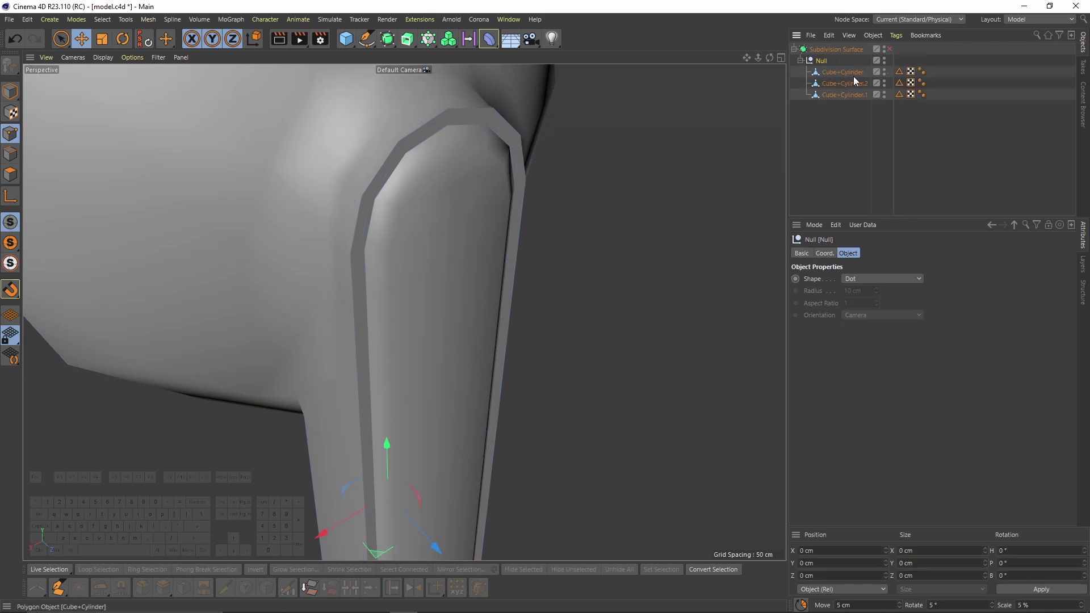
pyautogui.click(890, 48)
pyautogui.keyDown('alt'); pyautogui.moveTo(587, 213); pyautogui.dragTo(596, 282); pyautogui.keyUp('alt')
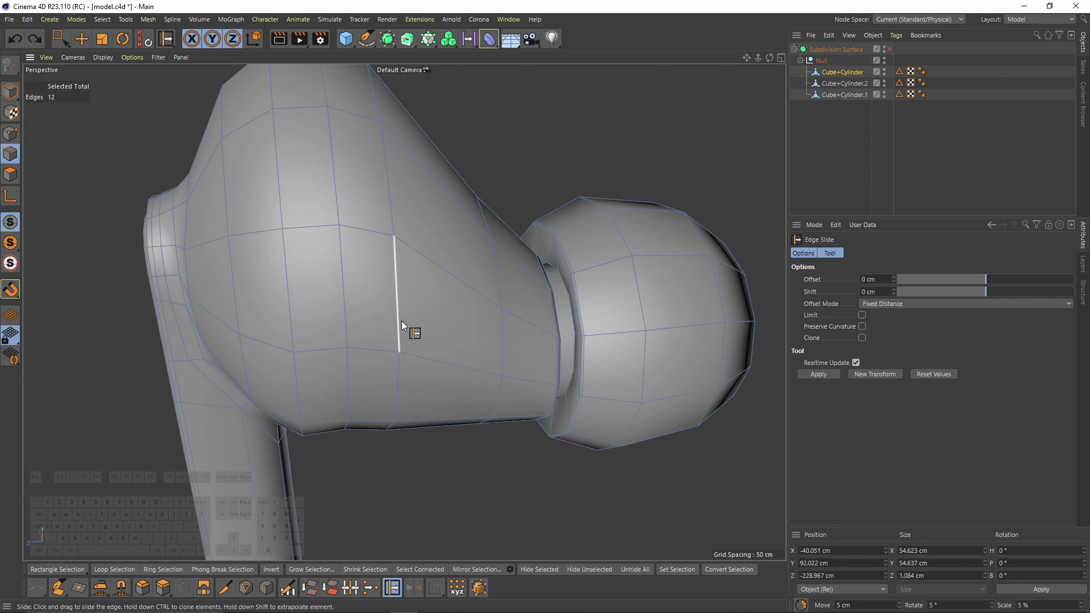
# - Slide a single edge on the housing's underside by -19.891 cm and slide a point on the housing by 20.1%
pyautogui.moveTo(402, 379); pyautogui.dragTo(408, 390)
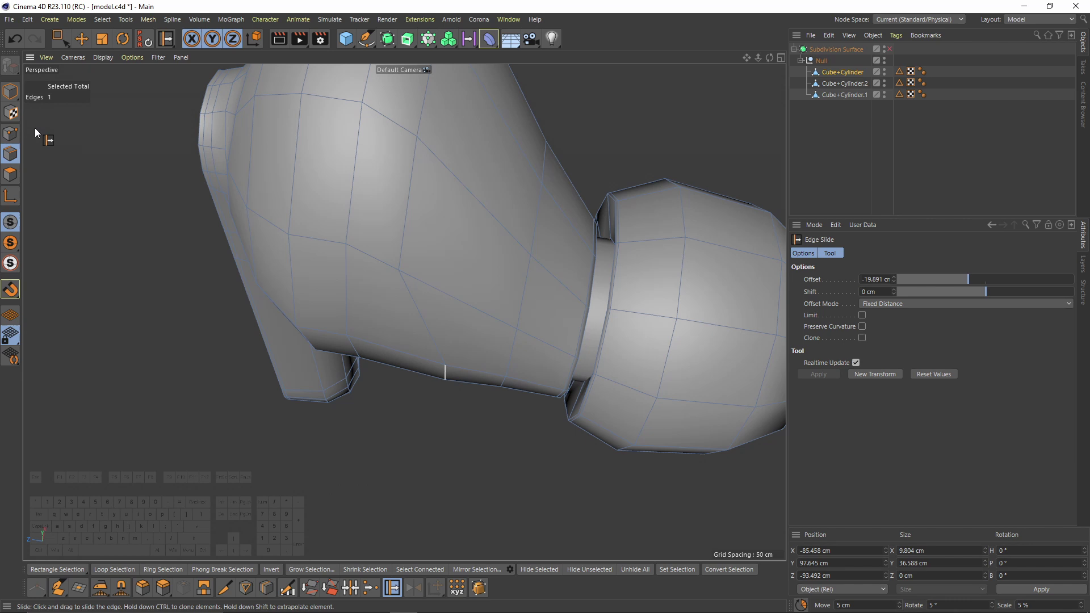
pyautogui.click(10, 133)
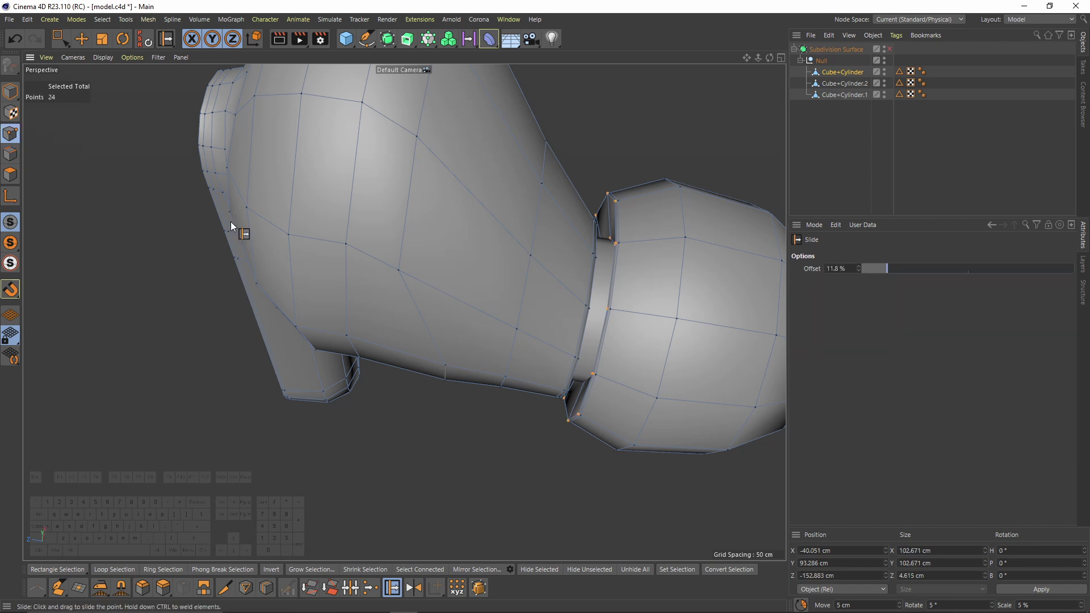
pyautogui.keyDown('alt'); pyautogui.moveTo(477, 295); pyautogui.dragTo(387, 434); pyautogui.keyUp('alt')
# - In the top view, nudge two groups of points on the housing's side slightly outward along X
pyautogui.middleClick(387, 434)
pyautogui.middleClick(557, 195)
pyautogui.scroll(3, 338, 341)
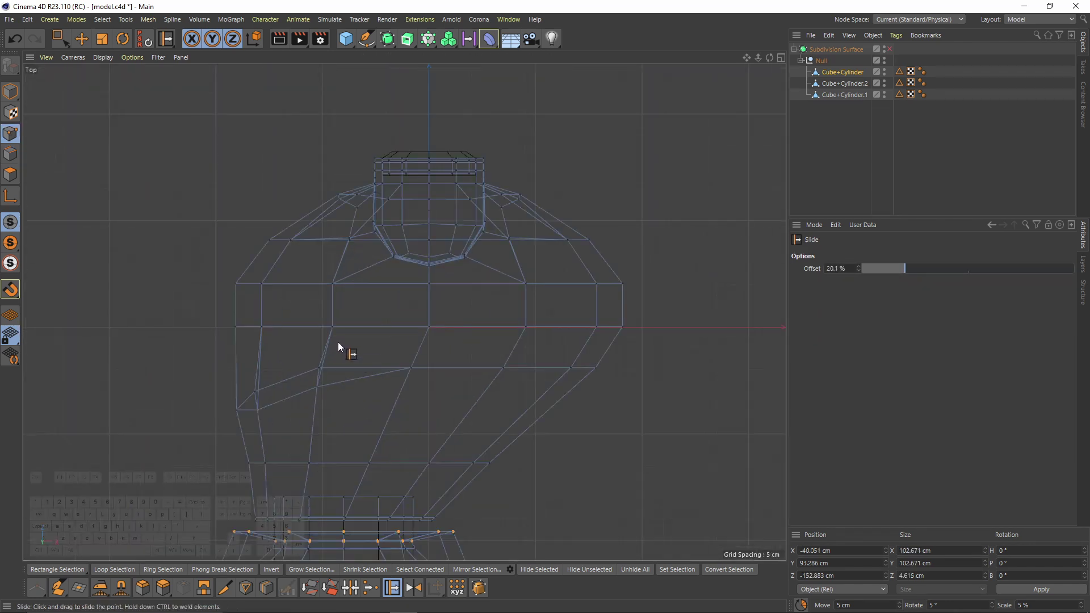
pyautogui.press('0')
pyautogui.scroll(2, 210, 312)
pyautogui.click(259, 329)
pyautogui.moveTo(313, 331); pyautogui.dragTo(306, 326)
pyautogui.keyDown('alt'); pyautogui.moveTo(305, 326); pyautogui.dragTo(296, 262, button='middle'); pyautogui.keyUp('alt')
pyautogui.moveTo(231, 444); pyautogui.dragTo(289, 474)
pyautogui.moveTo(318, 454); pyautogui.dragTo(313, 453)
# - Preview the housing with subdivision smoothing and examine the adjusted side from several directions
pyautogui.keyDown('alt'); pyautogui.moveTo(391, 378); pyautogui.dragTo(332, 388, button='middle'); pyautogui.keyUp('alt')
pyautogui.middleClick(331, 389)
pyautogui.middleClick(245, 281)
pyautogui.keyDown('alt'); pyautogui.moveTo(457, 529); pyautogui.dragTo(436, 320, button='middle'); pyautogui.keyUp('alt')
pyautogui.press('q')
pyautogui.hotkey('ctrl', 'shift', 'a')
pyautogui.keyDown('alt'); pyautogui.moveTo(422, 330); pyautogui.dragTo(422, 365); pyautogui.keyUp('alt')
pyautogui.keyDown('alt'); pyautogui.moveTo(422, 365); pyautogui.dragTo(433, 249, button='right'); pyautogui.keyUp('alt')
pyautogui.hotkey('ctrl', 'z')
pyautogui.hotkey('ctrl', 'z')
# - Select the loop of 12 edges around the housing's widest part in the side view and start the Bevel tool on it
pyautogui.middleClick(469, 350)
pyautogui.middleClick(263, 394)
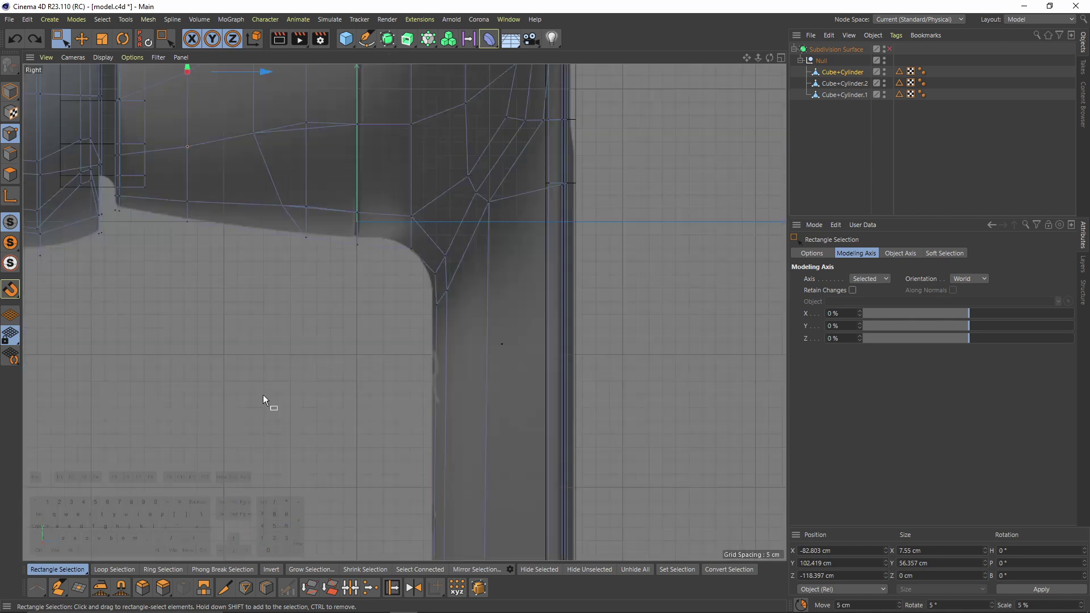
pyautogui.scroll(-4, 418, 407)
pyautogui.press('Return')
pyautogui.moveTo(337, 195); pyautogui.dragTo(346, 484)
pyautogui.scroll(2, 368, 363)
pyautogui.rightClick(472, 234)
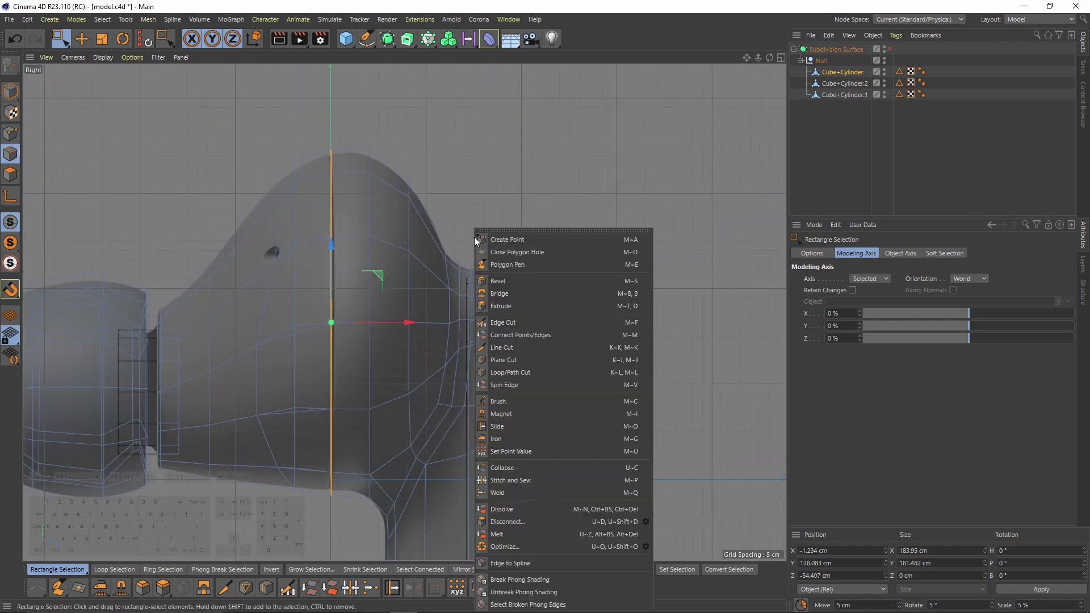
pyautogui.click(498, 281)
pyautogui.press('F1')
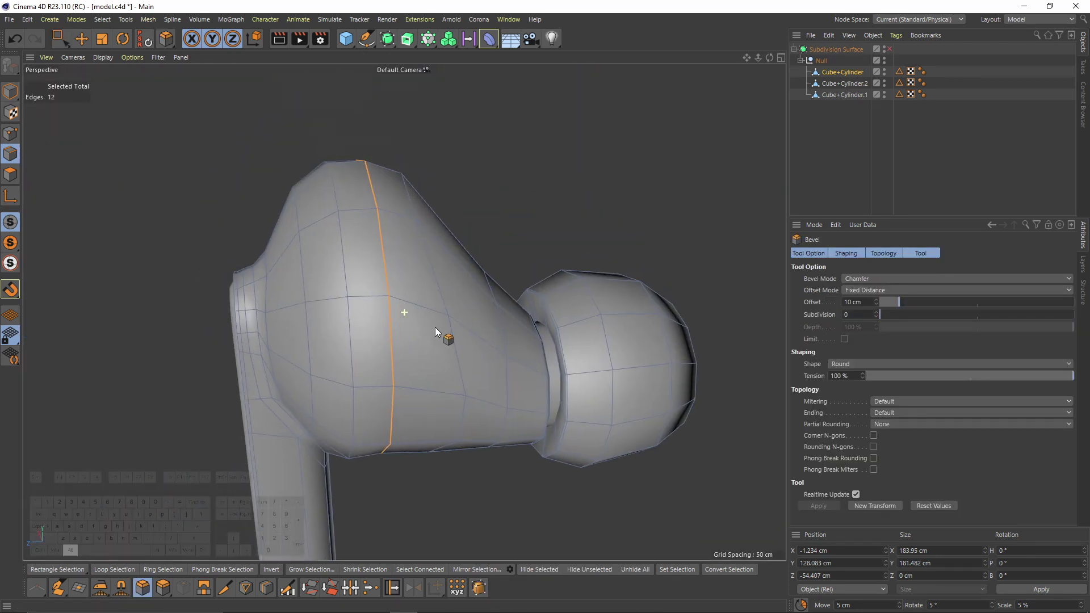
# - Bevel the loop around the housing with 1 subdivision, undoing the 10 cm offset and using a very narrow one instead
pyautogui.scroll(4, 435, 331)
pyautogui.click(877, 312)
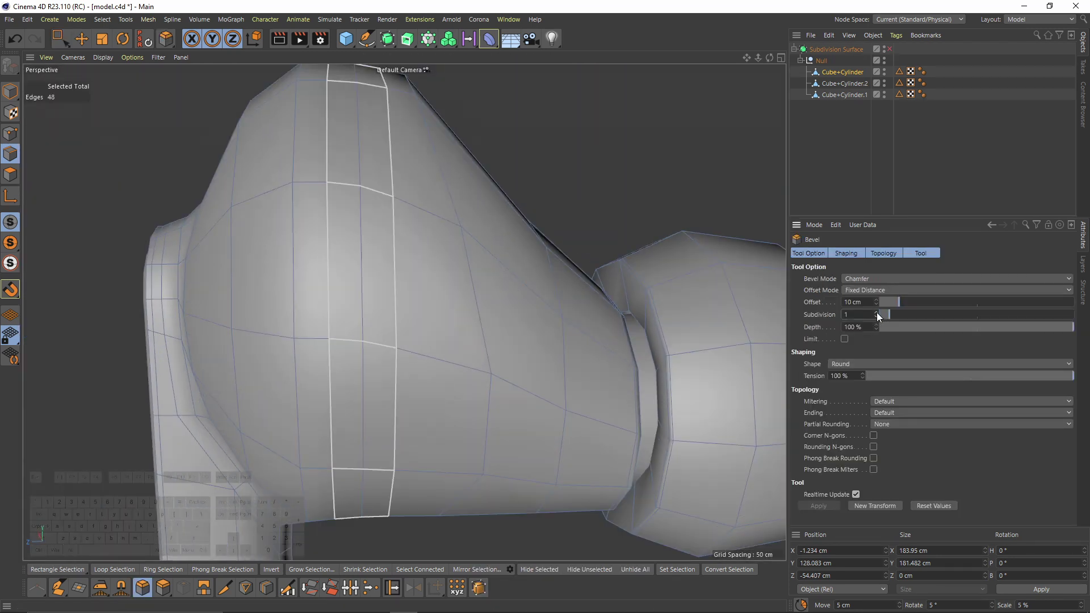
pyautogui.scroll(3, 296, 193)
pyautogui.hotkey('ctrl', 'z')
pyautogui.keyDown('alt'); pyautogui.moveTo(390, 138); pyautogui.dragTo(390, 293, button='middle'); pyautogui.keyUp('alt')
pyautogui.scroll(5, 398, 159)
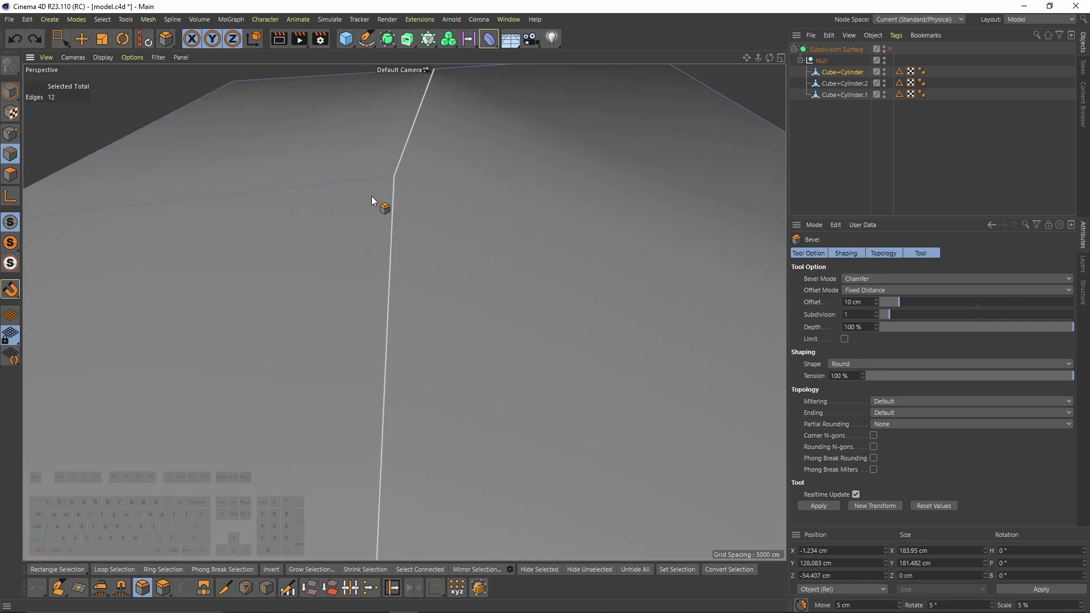
pyautogui.scroll(1, 369, 187)
pyautogui.moveTo(399, 177)
pyautogui.mouseDown()
pyautogui.moveTo(407, 179)
pyautogui.moveTo(379, 176)
pyautogui.mouseUp()
# - Scale the bevel's middle edge loop inward to 176.927 by 174.57 cm to form a thin groove around the housing
pyautogui.press('e')
pyautogui.doubleClick(399, 213)
pyautogui.keyDown('alt'); pyautogui.moveTo(399, 192); pyautogui.dragTo(366, 198, button='right'); pyautogui.keyUp('alt')
pyautogui.keyDown('alt'); pyautogui.moveTo(366, 203); pyautogui.dragTo(463, 207); pyautogui.keyUp('alt')
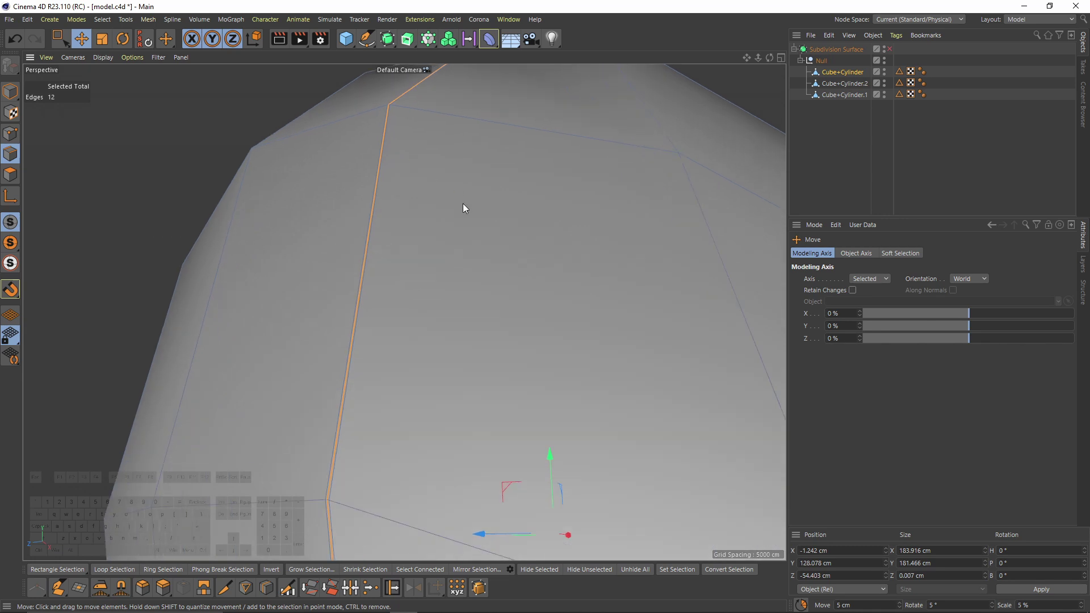
pyautogui.rightClick(463, 207)
pyautogui.press('Escape')
pyautogui.press('t')
pyautogui.scroll(-8, 629, 353)
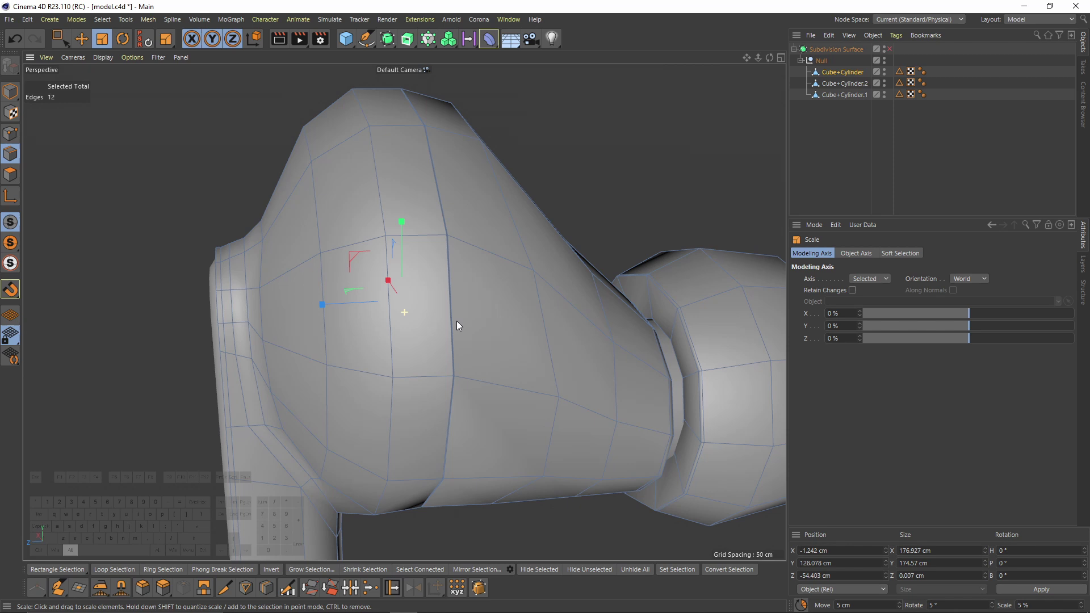
# - Bring up Loop/Path Cut near the groove and examine the seam and surrounding points with subdivision smoothing on and off
pyautogui.rightClick(457, 322)
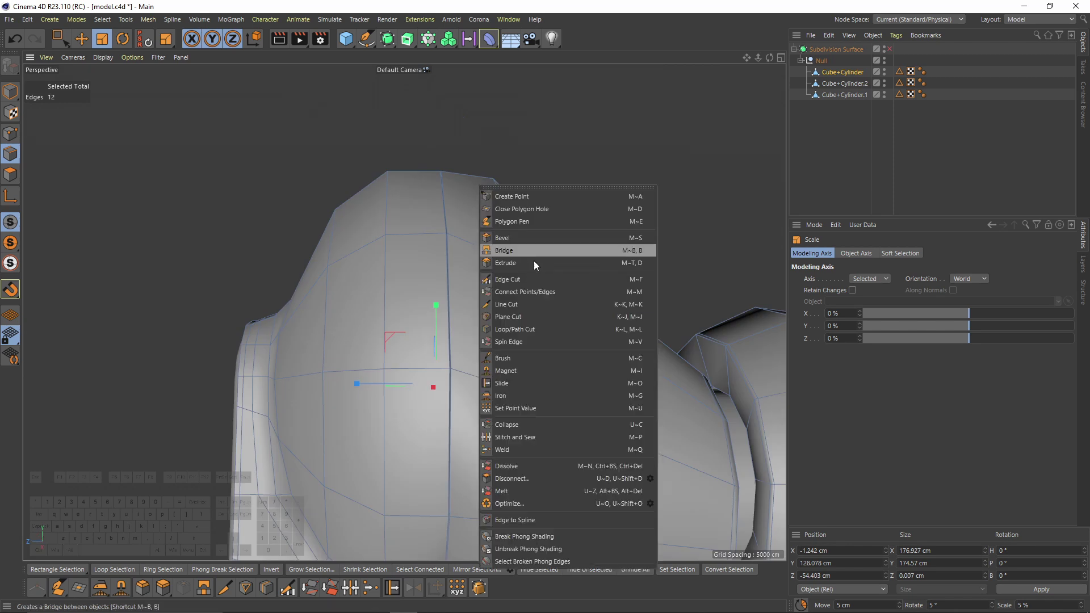
pyautogui.click(532, 331)
pyautogui.scroll(3, 457, 215)
pyautogui.scroll(5, 458, 214)
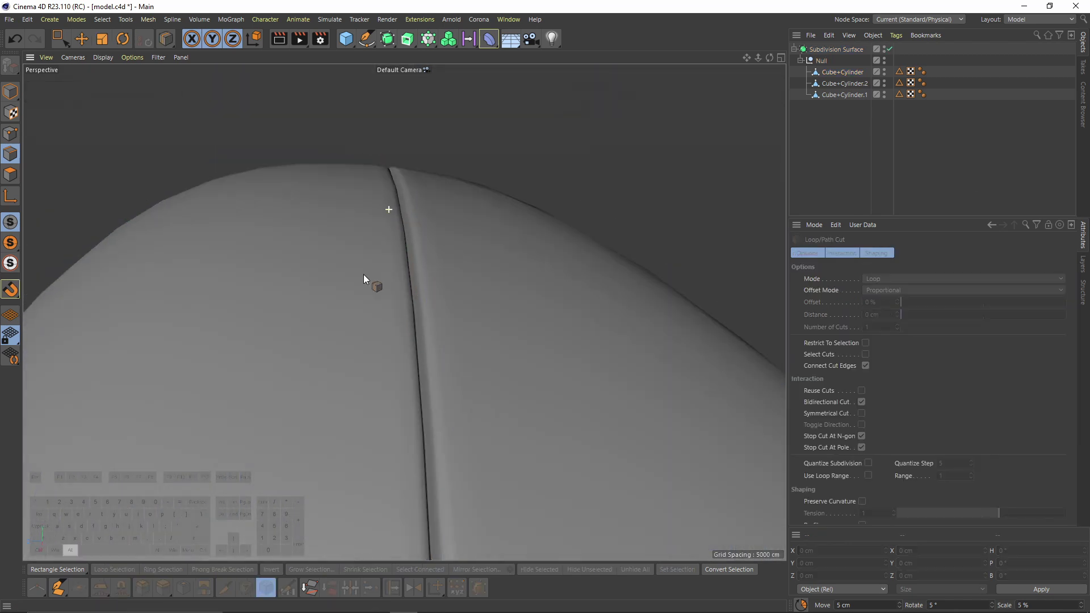
pyautogui.keyDown('alt'); pyautogui.moveTo(364, 276); pyautogui.dragTo(682, 264); pyautogui.keyUp('alt')
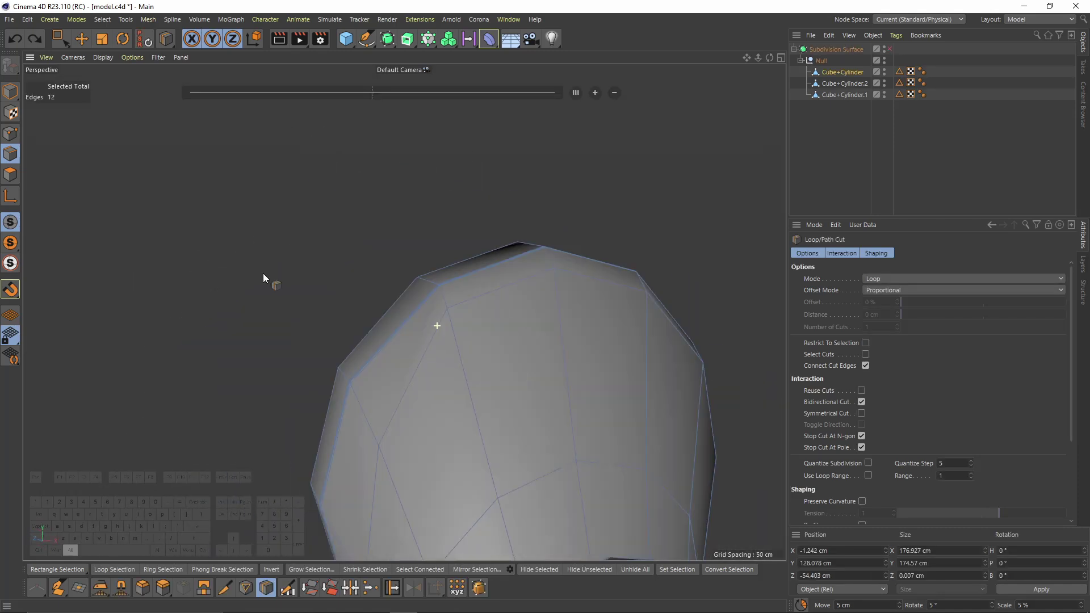
pyautogui.keyDown('alt'); pyautogui.moveTo(264, 274); pyautogui.dragTo(430, 417); pyautogui.keyUp('alt')
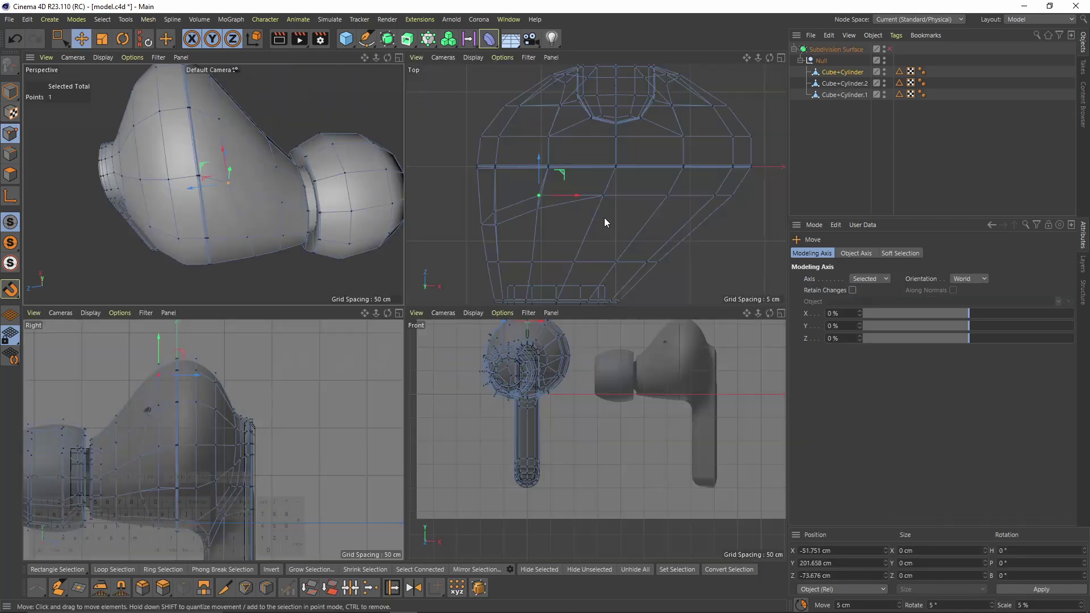
pyautogui.middleClick(603, 217)
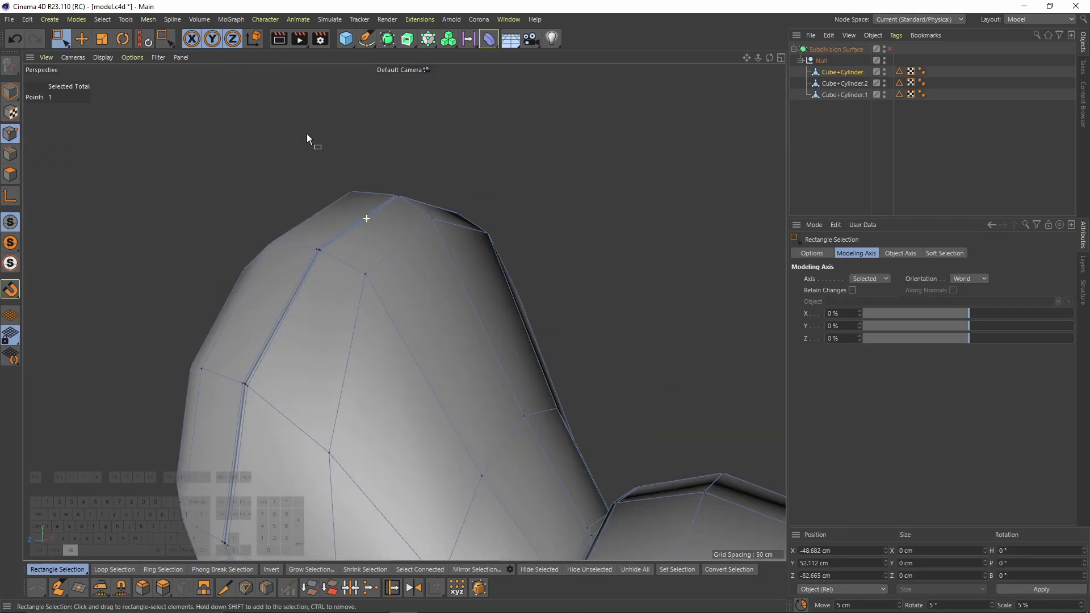
pyautogui.moveTo(309, 141)
pyautogui.keyDown('alt'); pyautogui.mouseDown()
pyautogui.moveTo(514, 223)
pyautogui.moveTo(412, 271)
pyautogui.mouseUp(); pyautogui.keyUp('alt')
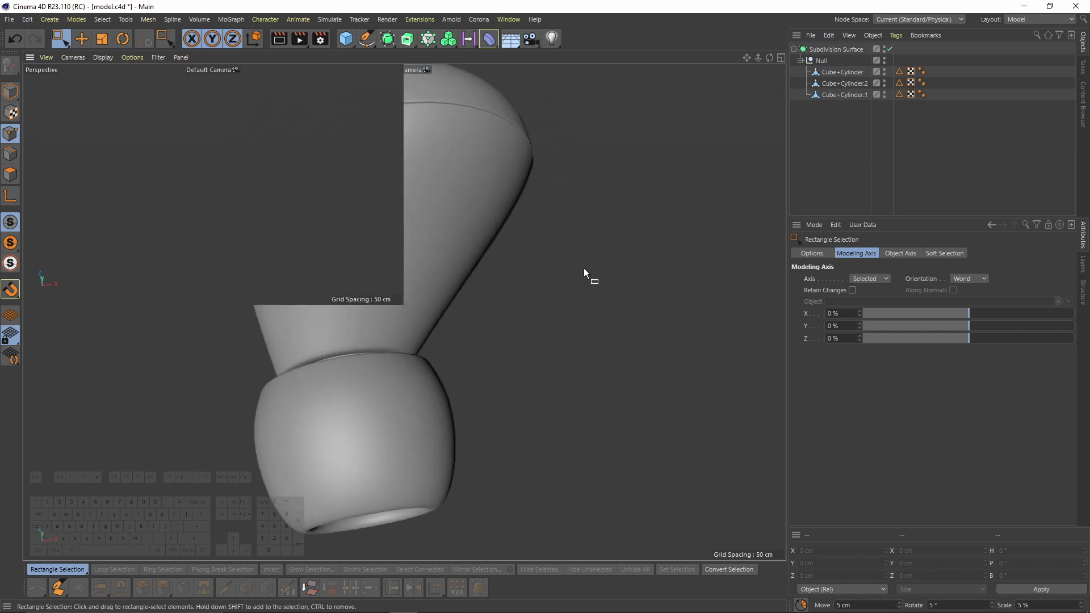
pyautogui.middleClick(583, 268)
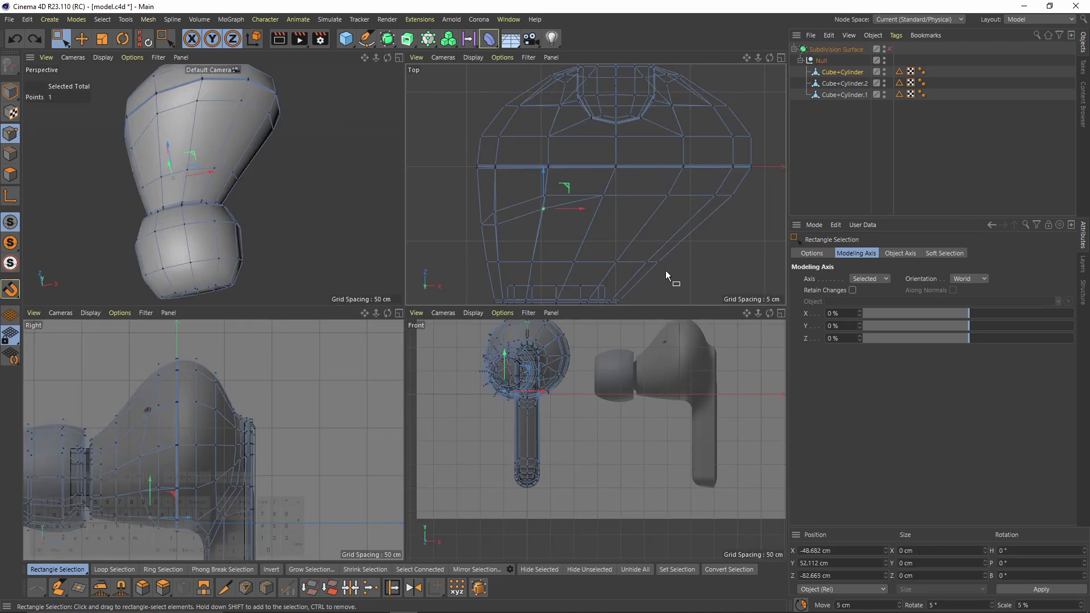
# - Select the ring of 12 points nearest the neck and scale it along X to 102.189 cm from an offset modeling axis
pyautogui.moveTo(480, 210); pyautogui.dragTo(688, 237)
pyautogui.keyDown('alt'); pyautogui.moveTo(694, 212); pyautogui.dragTo(615, 223, button='middle'); pyautogui.keyUp('alt')
pyautogui.keyDown('alt'); pyautogui.moveTo(615, 223); pyautogui.dragTo(560, 228, button='right'); pyautogui.keyUp('alt')
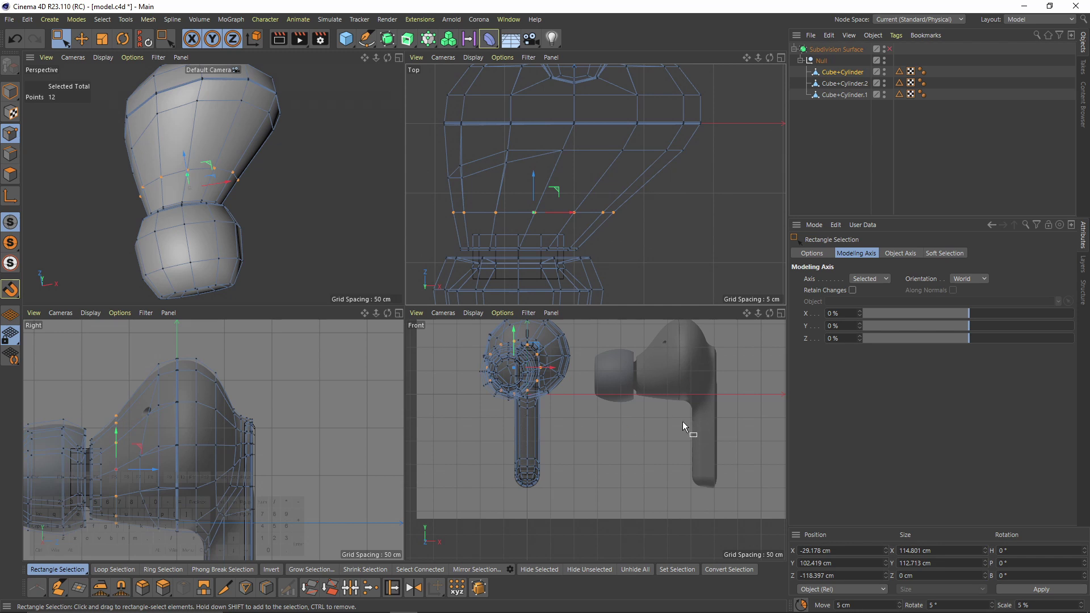
pyautogui.press('t')
pyautogui.keyDown('alt'); pyautogui.moveTo(553, 249); pyautogui.dragTo(580, 242, button='middle'); pyautogui.keyUp('alt')
pyautogui.middleClick(580, 241)
pyautogui.keyDown('alt'); pyautogui.moveTo(423, 258); pyautogui.dragTo(606, 211, button='middle'); pyautogui.keyUp('alt')
pyautogui.keyDown('alt'); pyautogui.moveTo(535, 244); pyautogui.dragTo(508, 261, button='middle'); pyautogui.keyUp('alt')
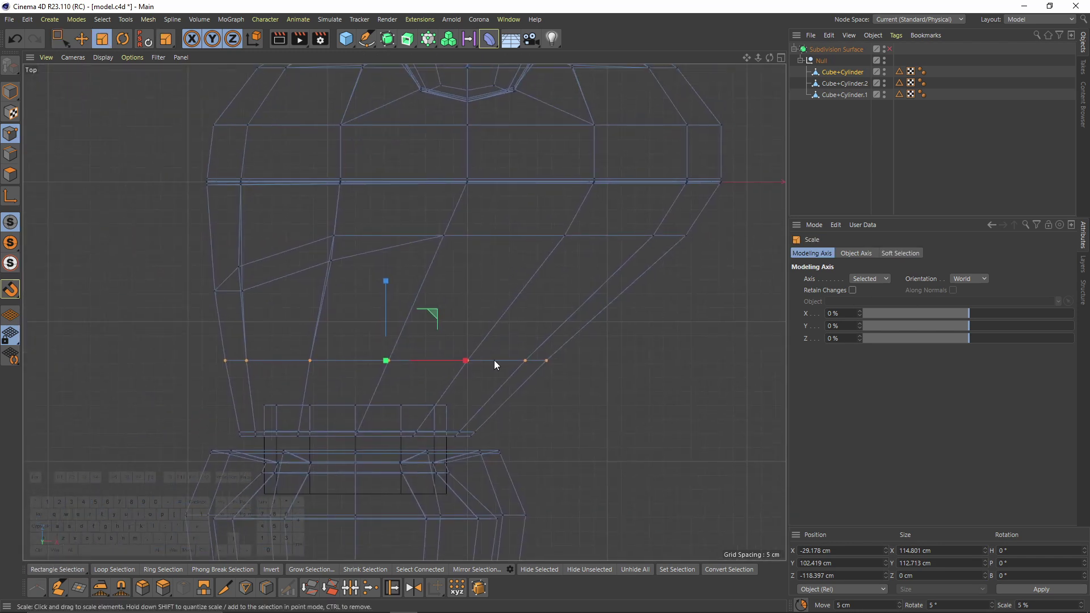
pyautogui.moveTo(960, 315); pyautogui.dragTo(861, 312)
pyautogui.moveTo(304, 359); pyautogui.dragTo(300, 359)
pyautogui.press('0')
pyautogui.moveTo(187, 228); pyautogui.dragTo(717, 304)
pyautogui.press('q')
pyautogui.hotkey('ctrl', 'z')
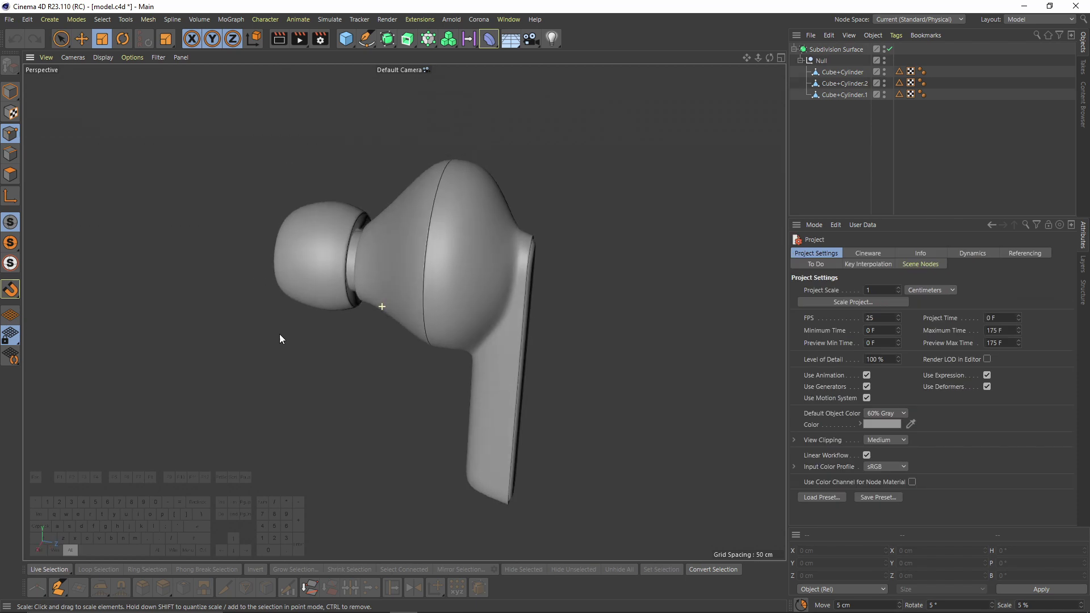
# - Compare the smoothed housing's profile with the reference image in the side view
pyautogui.keyDown('alt'); pyautogui.moveTo(280, 335); pyautogui.dragTo(468, 212); pyautogui.keyUp('alt')
pyautogui.middleClick(400, 304)
pyautogui.middleClick(342, 375)
pyautogui.scroll(3, 272, 237)
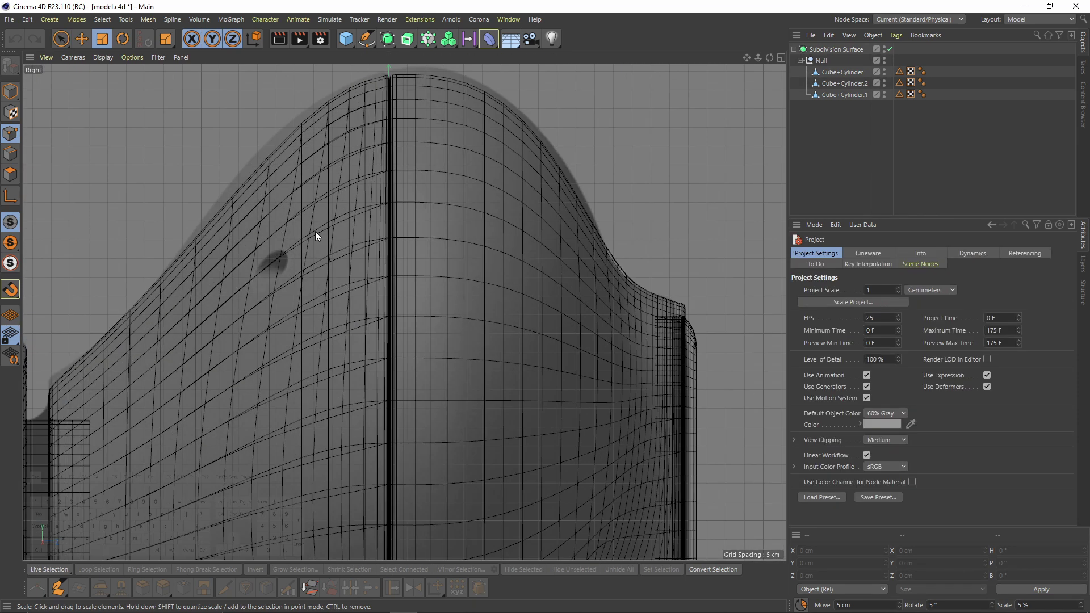
pyautogui.keyDown('alt'); pyautogui.moveTo(273, 265); pyautogui.dragTo(348, 250, button='middle'); pyautogui.keyUp('alt')
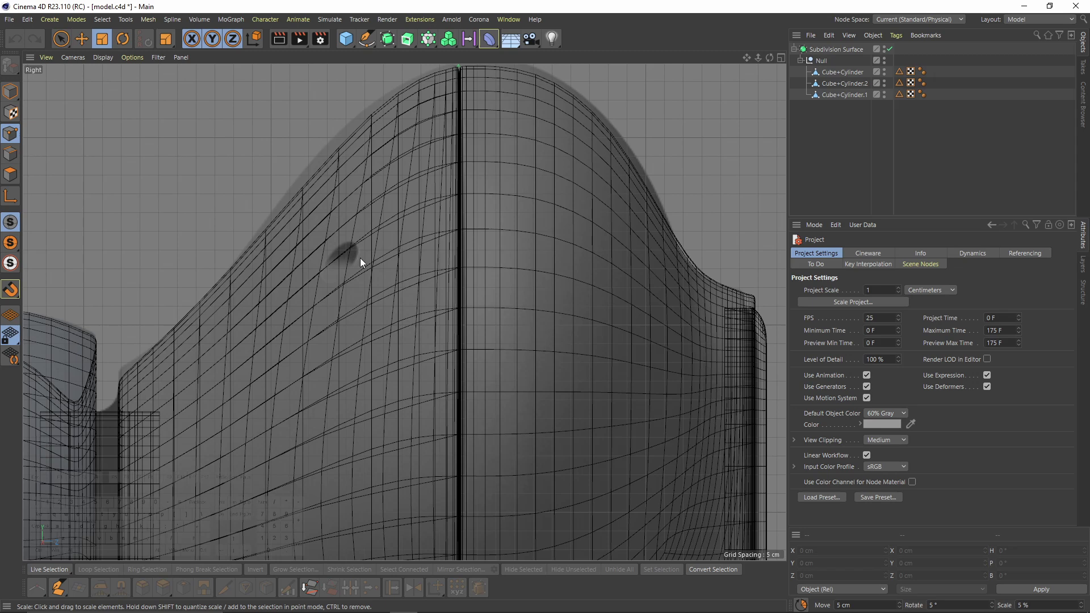
pyautogui.middleClick(360, 258)
pyautogui.middleClick(306, 218)
pyautogui.scroll(2, 386, 246)
# - Turn subdivision smoothing off, display the shading with lines, and examine the housing's topology between seam and neck
pyautogui.click(889, 48)
pyautogui.press('n')
pyautogui.press('b')
pyautogui.moveTo(519, 213)
pyautogui.keyDown('alt'); pyautogui.mouseDown()
pyautogui.moveTo(485, 227)
pyautogui.moveTo(357, 230)
pyautogui.moveTo(332, 325)
pyautogui.moveTo(448, 314)
pyautogui.moveTo(522, 225)
pyautogui.moveTo(472, 219)
pyautogui.mouseUp(); pyautogui.keyUp('alt')
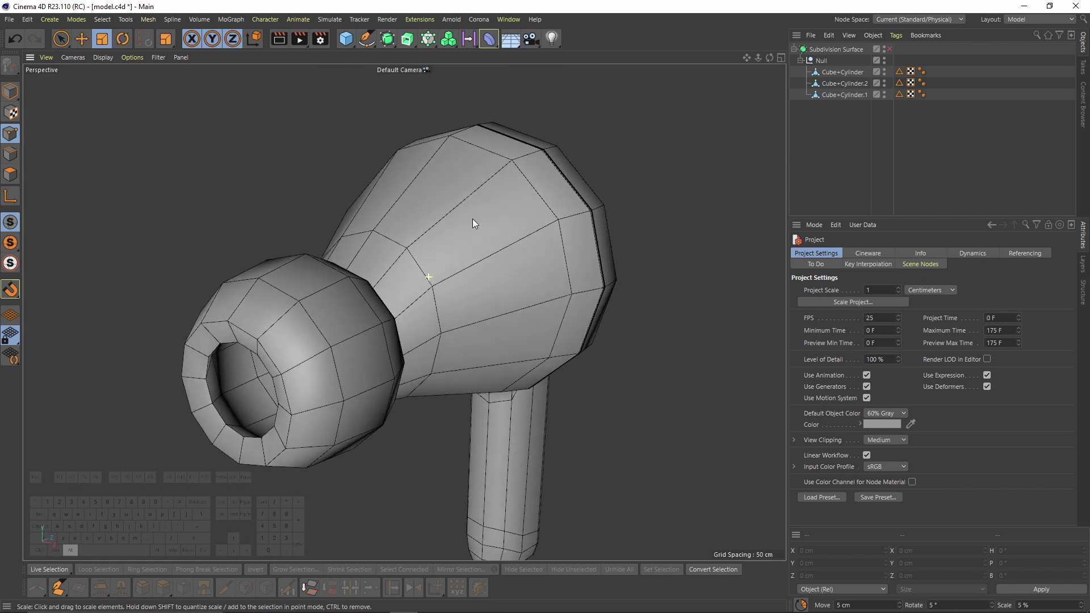
pyautogui.keyDown('alt'); pyautogui.moveTo(509, 177); pyautogui.dragTo(601, 294); pyautogui.keyUp('alt')
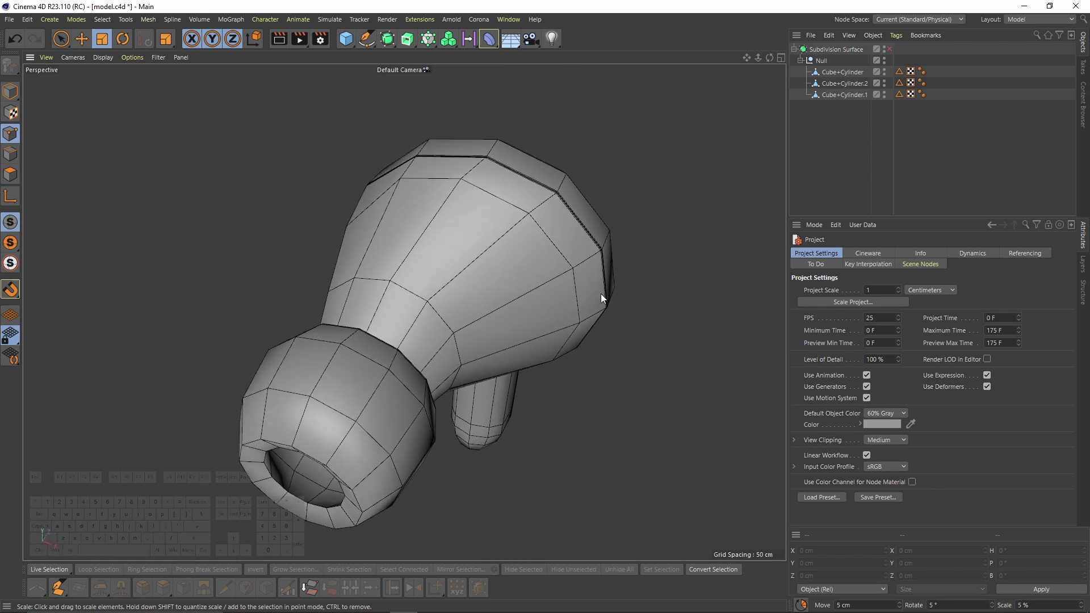
pyautogui.middleClick(524, 291)
pyautogui.middleClick(270, 194)
pyautogui.keyDown('alt'); pyautogui.moveTo(521, 274); pyautogui.dragTo(380, 290); pyautogui.keyUp('alt')
pyautogui.keyDown('alt'); pyautogui.moveTo(504, 292); pyautogui.dragTo(602, 276); pyautogui.keyUp('alt')
# - Add a loop cut at 50% around the housing's taper, between seam and neck, with Preserve Curvature enabled
pyautogui.click(853, 50)
pyautogui.click(842, 72)
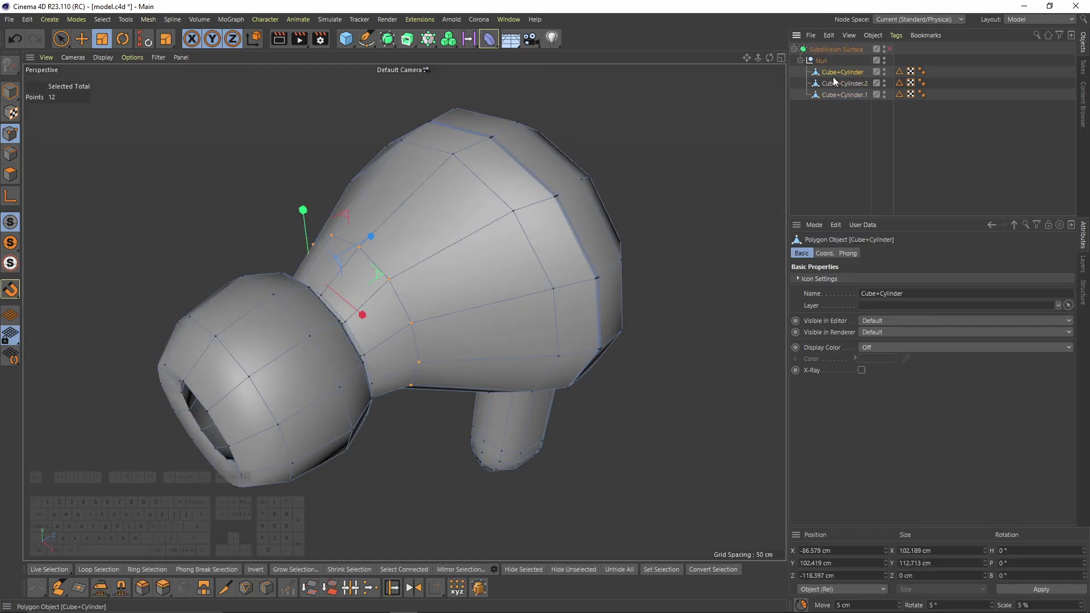
pyautogui.rightClick(427, 252)
pyautogui.click(496, 382)
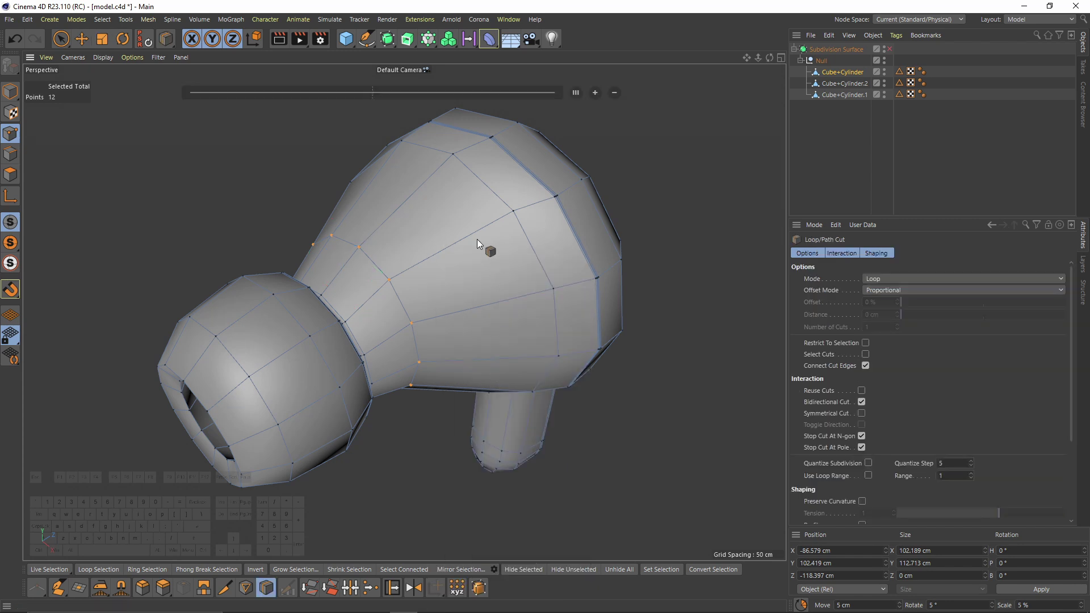
pyautogui.keyDown('alt'); pyautogui.moveTo(464, 241); pyautogui.dragTo(489, 278); pyautogui.keyUp('alt')
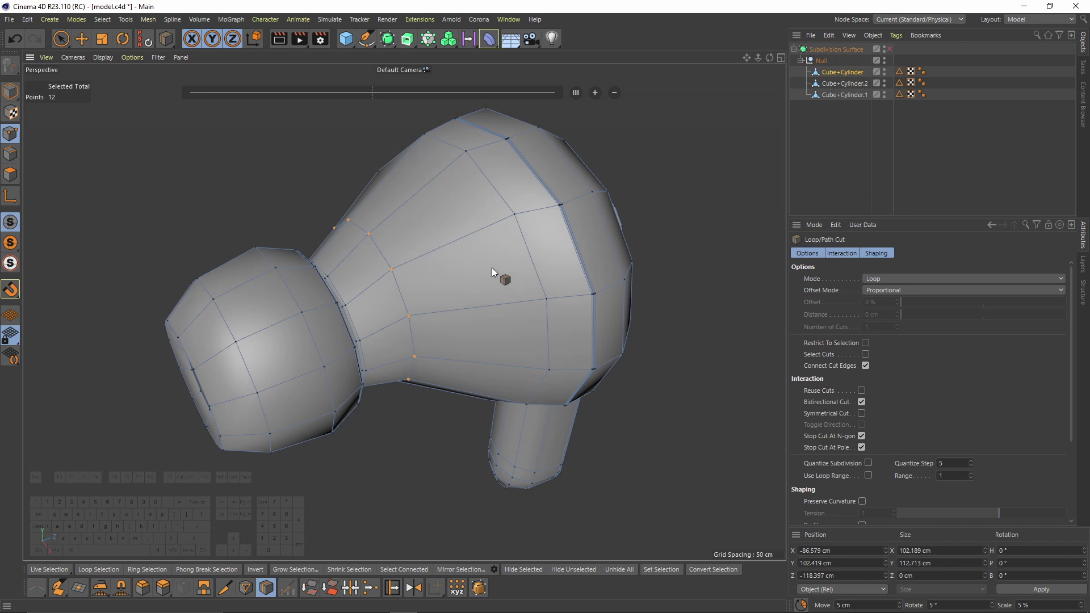
pyautogui.keyDown('alt'); pyautogui.moveTo(446, 240); pyautogui.dragTo(468, 237); pyautogui.keyUp('alt')
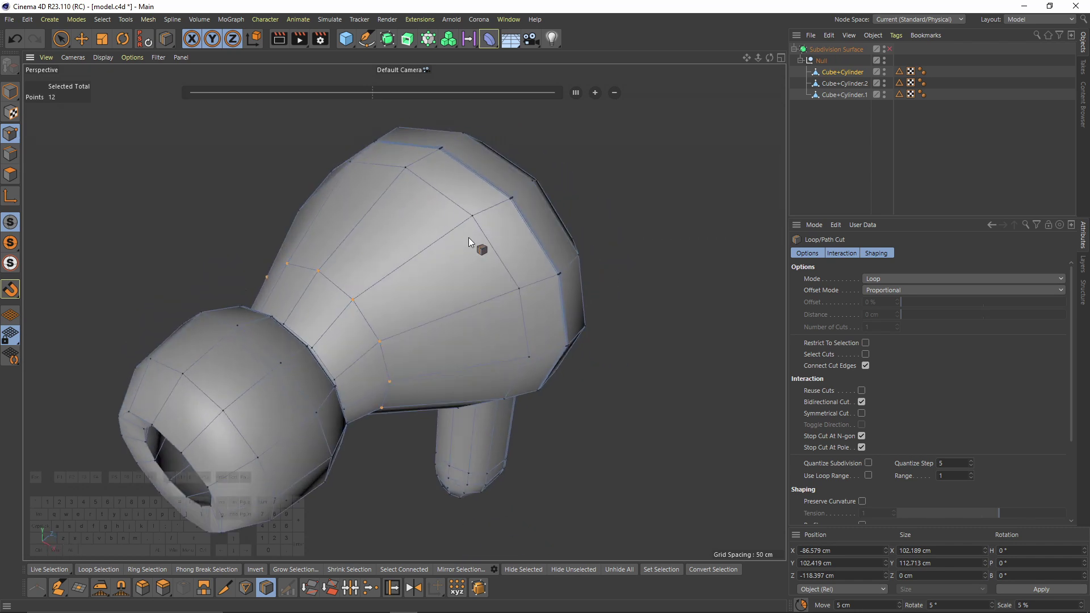
pyautogui.keyDown('alt'); pyautogui.moveTo(471, 314); pyautogui.dragTo(488, 357); pyautogui.keyUp('alt')
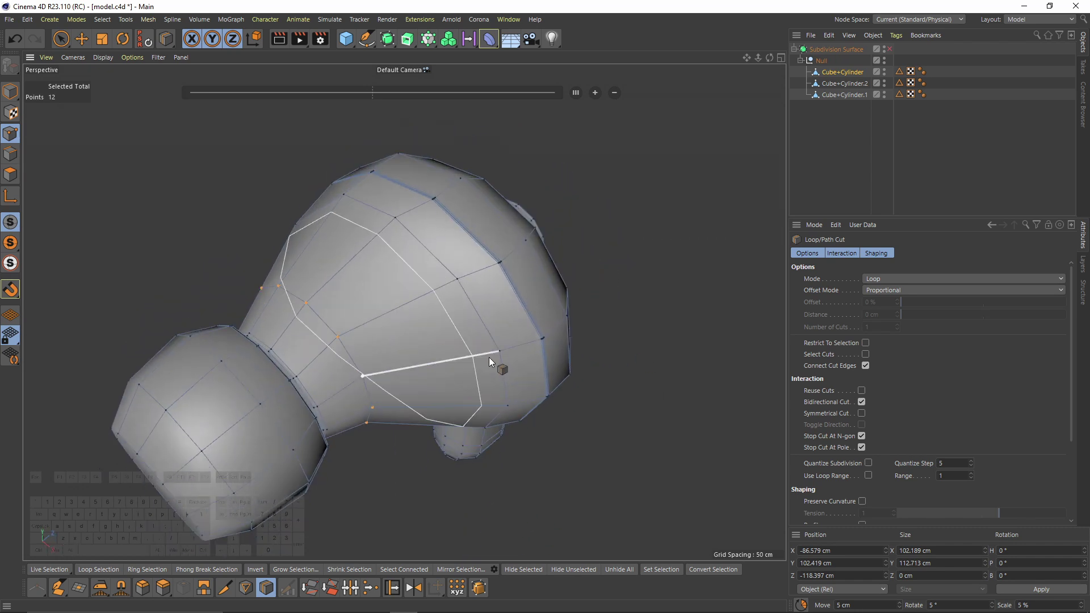
pyautogui.scroll(-3, 952, 415)
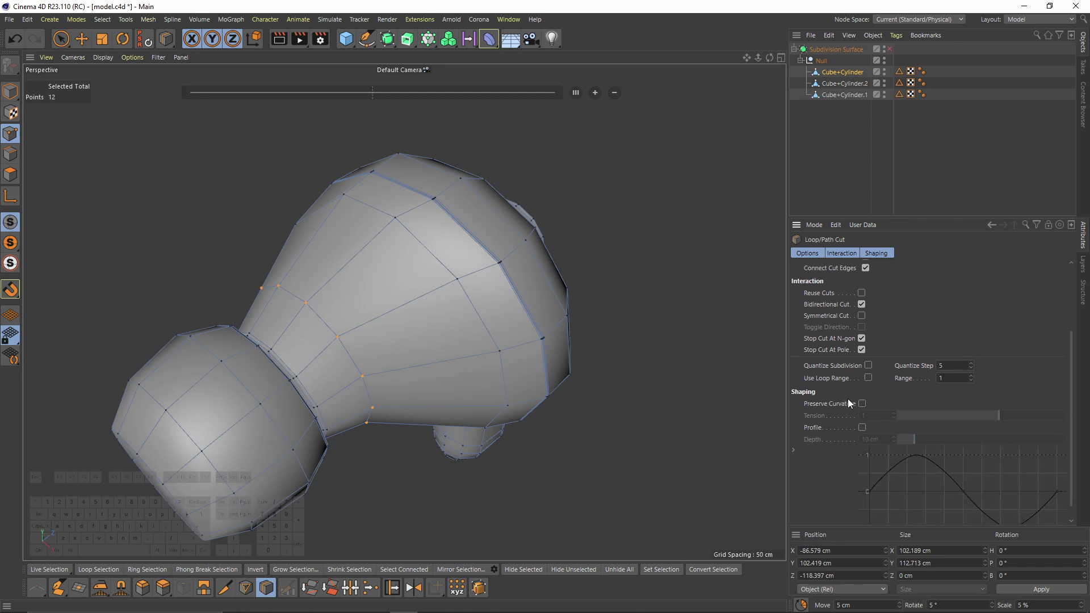
pyautogui.click(861, 403)
pyautogui.keyDown('alt'); pyautogui.moveTo(432, 345); pyautogui.dragTo(431, 296); pyautogui.keyUp('alt')
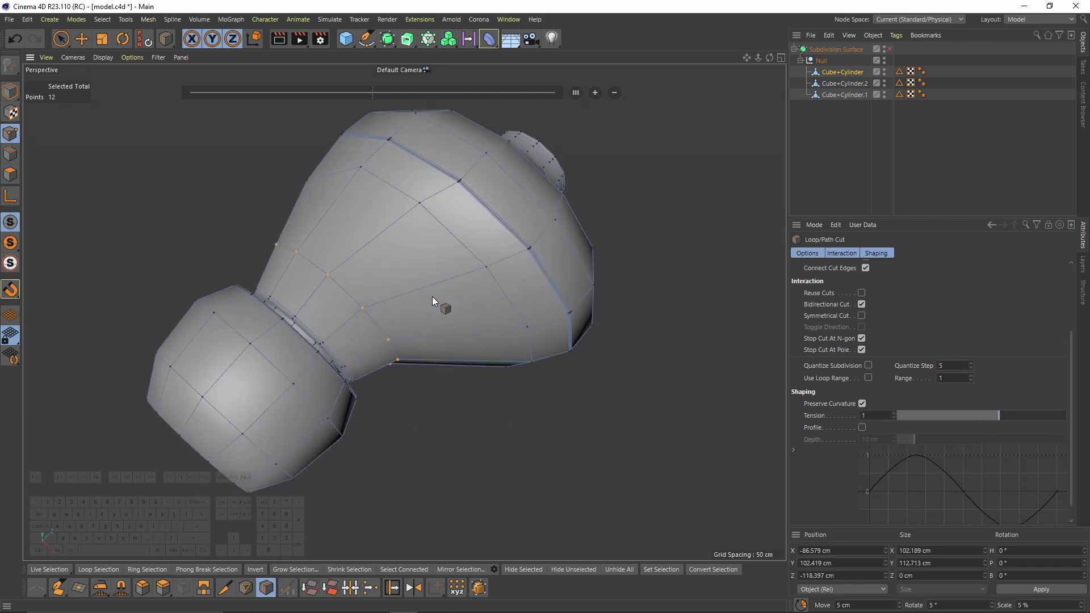
pyautogui.press('F2')
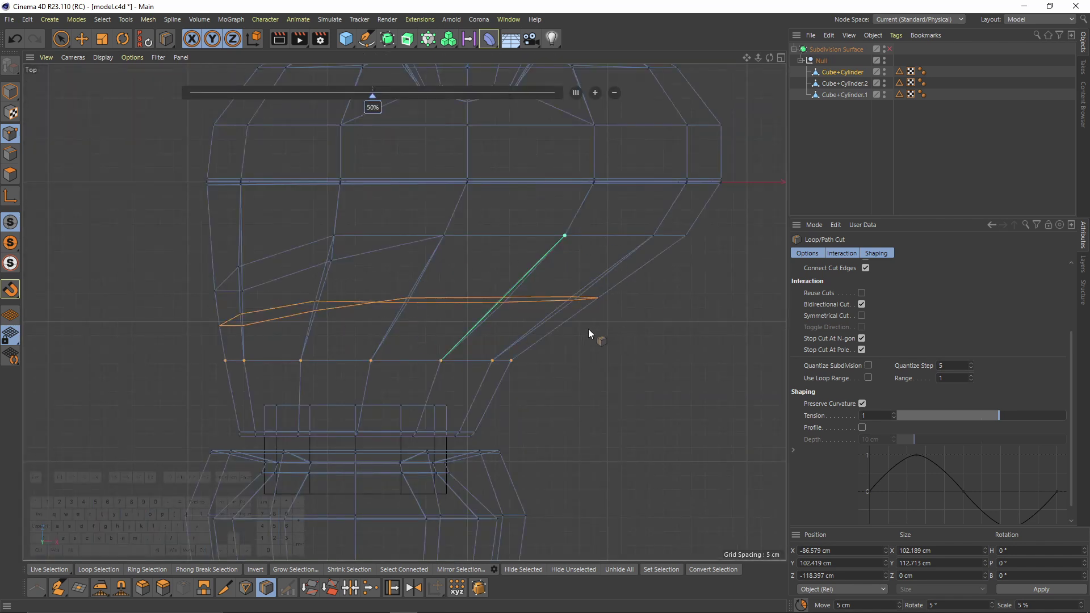
pyautogui.scroll(3, 616, 282)
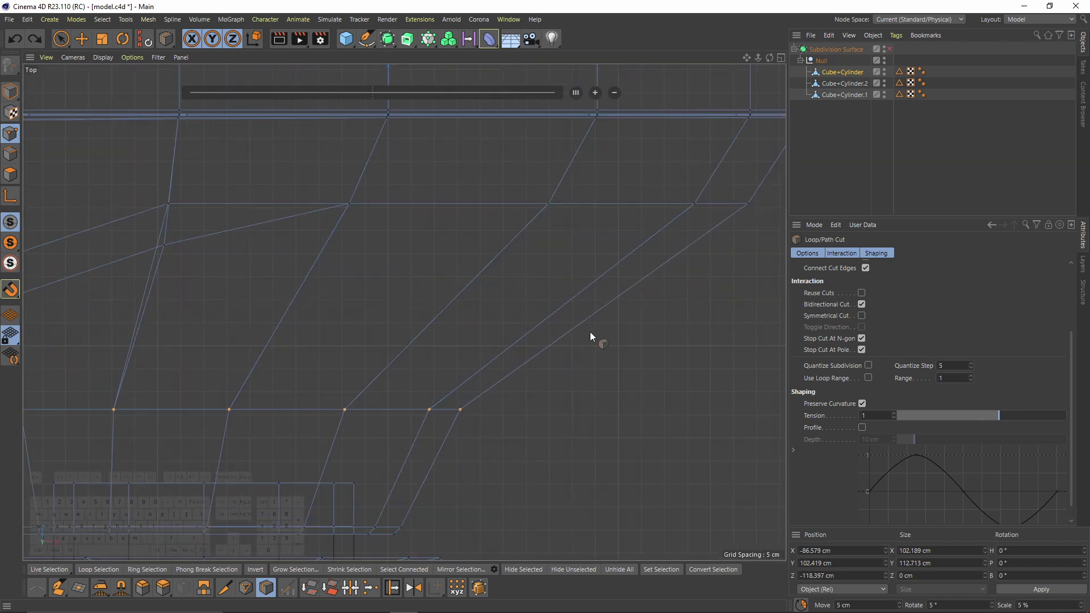
pyautogui.keyDown('shift'); pyautogui.click(603, 308); pyautogui.keyUp('shift')
# - Preview the housing's new loop with subdivision smoothing on and Gouraud shading without lines
pyautogui.keyDown('alt'); pyautogui.moveTo(543, 370); pyautogui.dragTo(601, 355, button='middle'); pyautogui.keyUp('alt')
pyautogui.press('q')
pyautogui.press('F1')
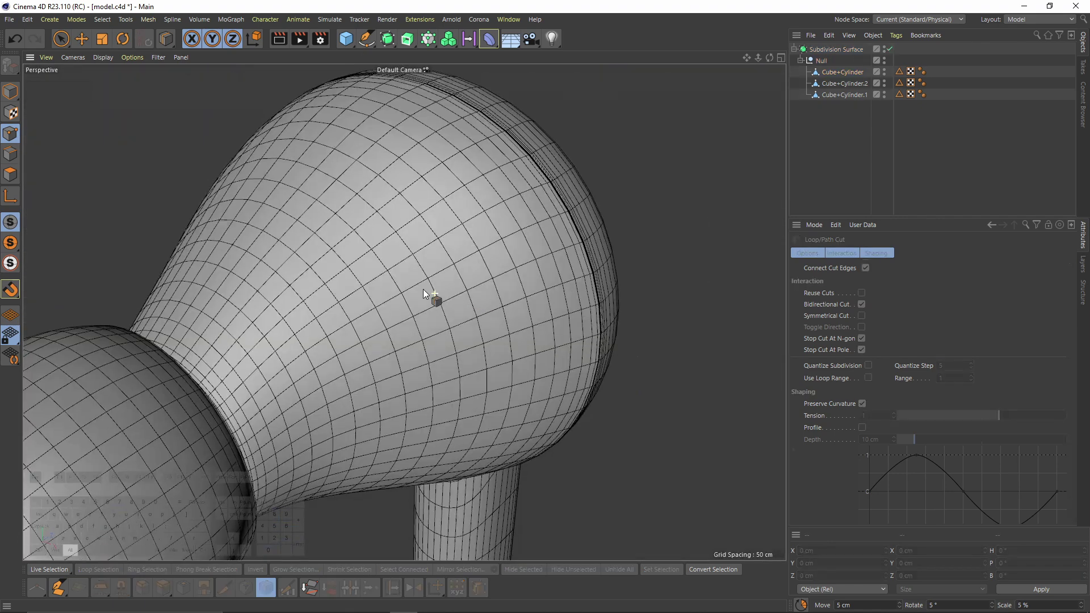
pyautogui.keyDown('alt'); pyautogui.moveTo(423, 289); pyautogui.dragTo(451, 179, button='middle'); pyautogui.keyUp('alt')
pyautogui.moveTo(451, 179)
pyautogui.keyDown('alt'); pyautogui.mouseDown()
pyautogui.moveTo(517, 229)
pyautogui.moveTo(532, 297)
pyautogui.moveTo(411, 151)
pyautogui.moveTo(395, 184)
pyautogui.moveTo(627, 159)
pyautogui.moveTo(505, 176)
pyautogui.moveTo(499, 244)
pyautogui.mouseUp(); pyautogui.keyUp('alt')
pyautogui.press('n')
pyautogui.press('a')
pyautogui.keyDown('alt'); pyautogui.moveTo(499, 244); pyautogui.dragTo(416, 331, button='middle'); pyautogui.keyUp('alt')
pyautogui.hotkey('ctrl', 'z')
pyautogui.hotkey('ctrl', 'z')
# - Slide the newly cut edge loop on the housing's taper toward the seam
pyautogui.keyDown('alt'); pyautogui.moveTo(416, 331); pyautogui.dragTo(437, 302, button='right'); pyautogui.keyUp('alt')
pyautogui.press('m')
pyautogui.press('o')
pyautogui.click(11, 154)
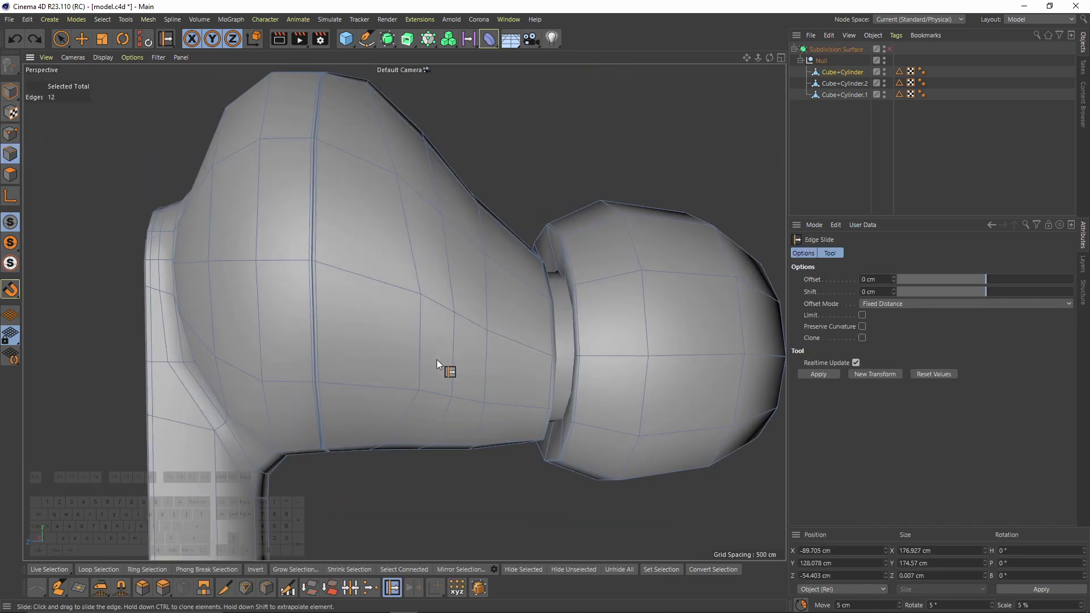
pyautogui.moveTo(420, 349); pyautogui.dragTo(393, 346)
# - Select the points at the new loop's outer side with a rectangle selection in the top view
pyautogui.click(17, 131)
pyautogui.keyDown('alt'); pyautogui.moveTo(370, 248); pyautogui.dragTo(433, 210); pyautogui.keyUp('alt')
pyautogui.middleClick(551, 222)
pyautogui.press('space')
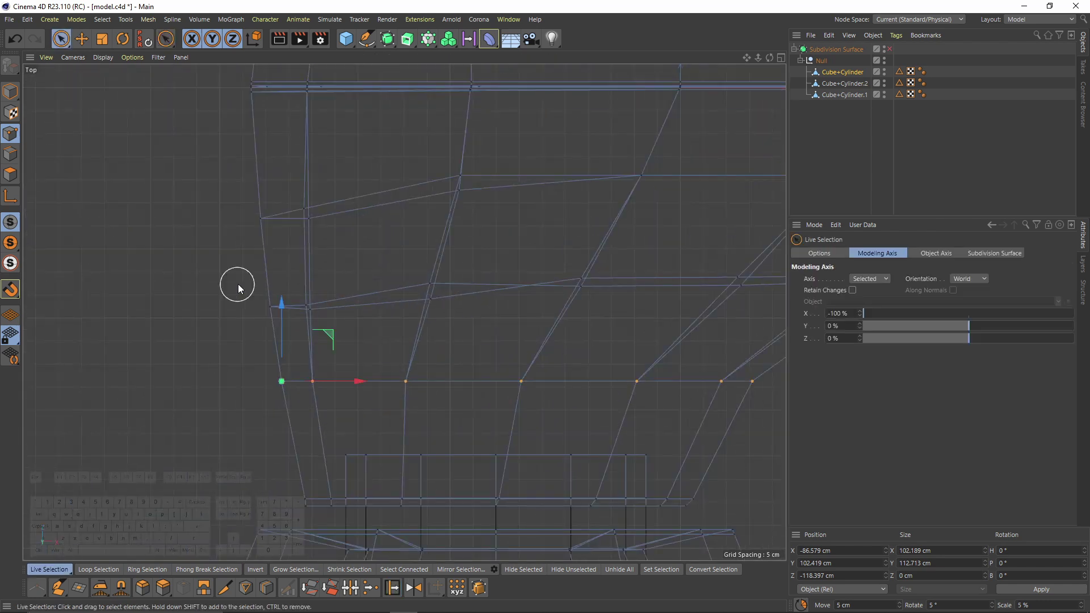
pyautogui.press('0')
pyautogui.moveTo(241, 287); pyautogui.dragTo(322, 324)
pyautogui.keyDown('alt'); pyautogui.moveTo(440, 287); pyautogui.dragTo(282, 309, button='middle'); pyautogui.keyUp('alt')
pyautogui.scroll(-3, 282, 309)
pyautogui.middleClick(282, 309)
pyautogui.middleClick(528, 289)
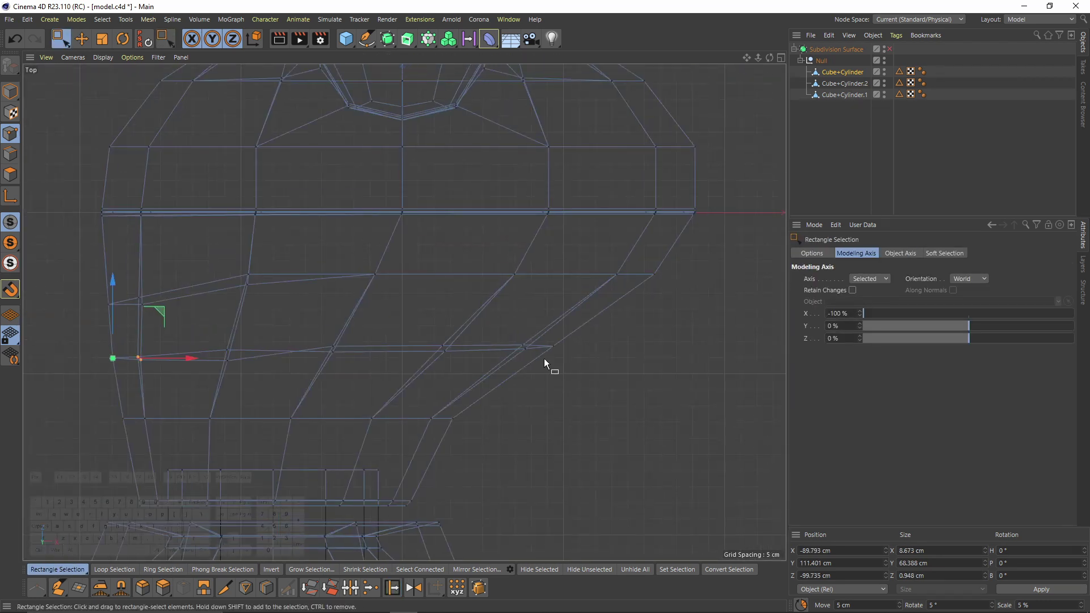
# - Preview the housing with subdivision smoothing in the perspective view and undo the last changes
pyautogui.middleClick(543, 359)
pyautogui.middleClick(341, 238)
pyautogui.press('q')
pyautogui.click(926, 185)
pyautogui.keyDown('alt'); pyautogui.moveTo(462, 243); pyautogui.dragTo(449, 308); pyautogui.keyUp('alt')
pyautogui.hotkey('ctrl', 'z')
pyautogui.hotkey('ctrl', 'z')
# - Try adjusting the taper's lower points in the side view, check the shape in perspective, and undo the changes
pyautogui.middleClick(450, 307)
pyautogui.middleClick(354, 368)
pyautogui.keyDown('alt'); pyautogui.moveTo(354, 190); pyautogui.dragTo(287, 111, button='middle'); pyautogui.keyUp('alt')
pyautogui.moveTo(318, 440); pyautogui.dragTo(341, 333)
pyautogui.middleClick(342, 333)
pyautogui.middleClick(341, 266)
pyautogui.keyDown('alt'); pyautogui.moveTo(341, 267); pyautogui.dragTo(309, 242); pyautogui.keyUp('alt')
pyautogui.middleClick(309, 242)
pyautogui.hotkey('ctrl', 'z')
pyautogui.hotkey('ctrl', 'z')
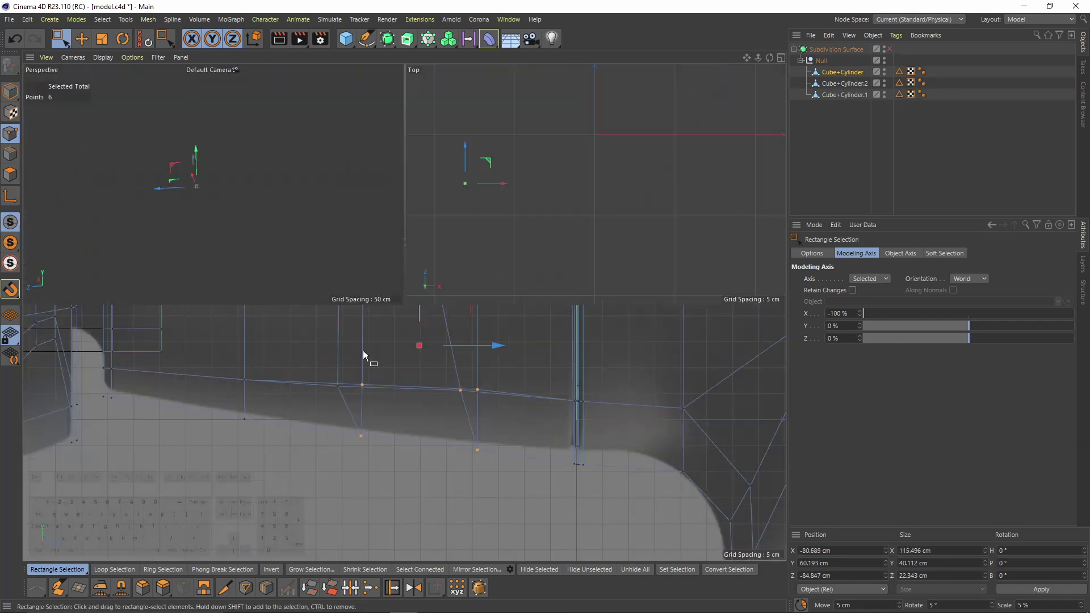
# - Nudge the taper's lower points in the side view to follow the reference image's underside
pyautogui.moveTo(170, 457); pyautogui.dragTo(230, 471)
pyautogui.scroll(2, 252, 454)
pyautogui.moveTo(239, 485); pyautogui.dragTo(238, 481)
pyautogui.moveTo(129, 459); pyautogui.dragTo(190, 526)
pyautogui.moveTo(150, 471); pyautogui.dragTo(150, 467)
# - Preview the corrected housing in perspective with subdivision smoothing turned on
pyautogui.middleClick(333, 261)
pyautogui.keyDown('alt'); pyautogui.moveTo(333, 262); pyautogui.dragTo(314, 117); pyautogui.keyUp('alt')
pyautogui.press('q')
pyautogui.keyDown('alt'); pyautogui.moveTo(447, 297); pyautogui.dragTo(433, 359); pyautogui.keyUp('alt')
pyautogui.keyDown('alt'); pyautogui.moveTo(434, 359); pyautogui.dragTo(295, 284, button='right'); pyautogui.keyUp('alt')
pyautogui.keyDown('alt'); pyautogui.moveTo(426, 180); pyautogui.dragTo(527, 249); pyautogui.keyUp('alt')
# - Set the Subdivision Surface's editor and renderer subdivisions to 1 and display Gouraud shading with lines
pyautogui.click(830, 50)
pyautogui.keyDown('alt'); pyautogui.moveTo(584, 214); pyautogui.dragTo(675, 207); pyautogui.keyUp('alt')
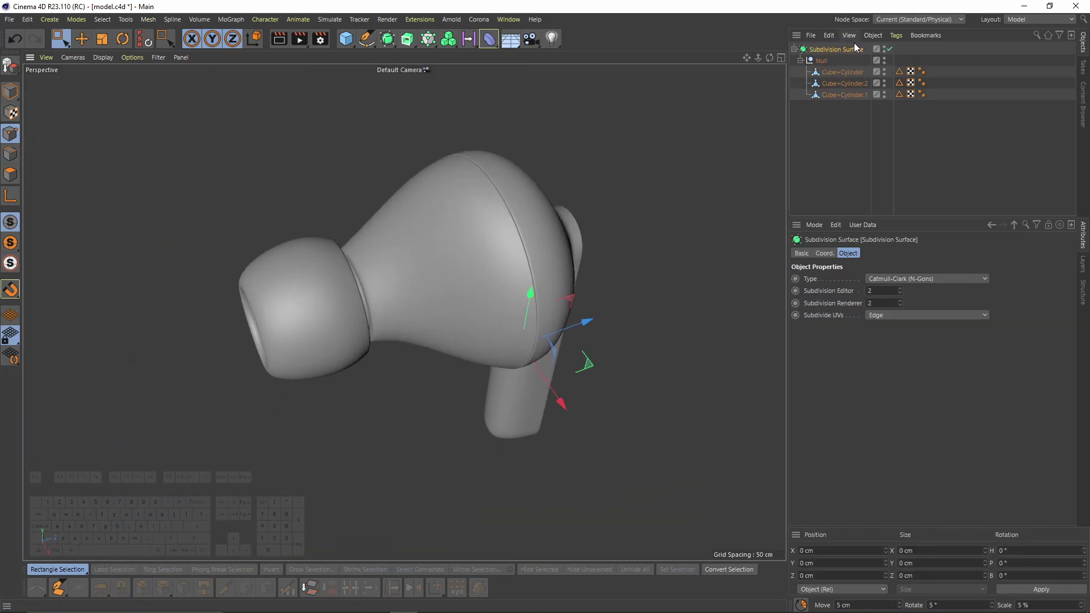
pyautogui.click(900, 293)
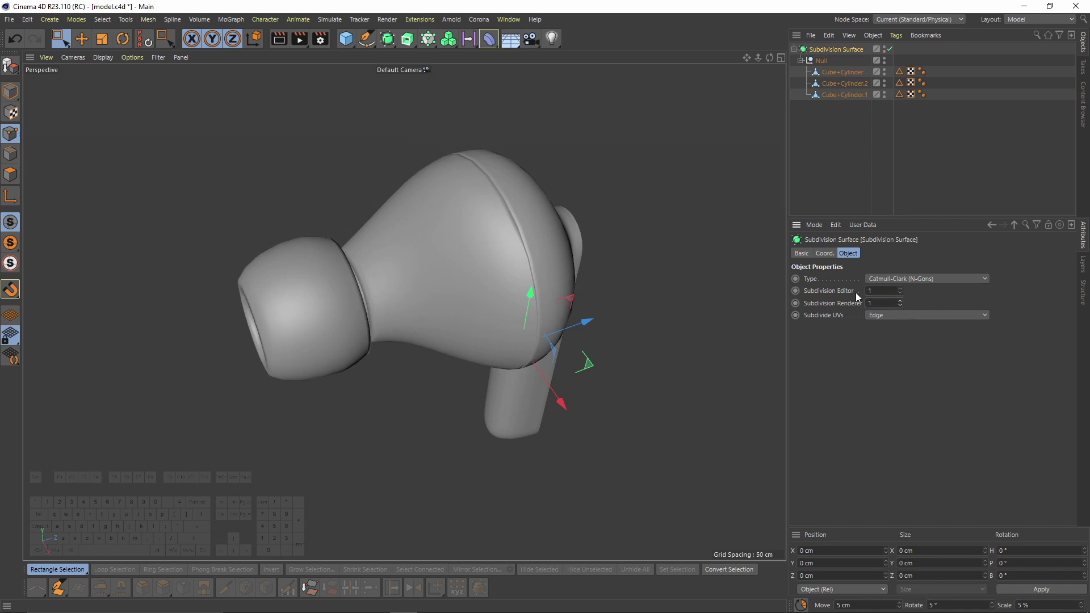
pyautogui.scroll(3, 536, 222)
pyautogui.press('n')
pyautogui.press('b')
pyautogui.keyDown('alt'); pyautogui.moveTo(536, 221); pyautogui.dragTo(555, 179); pyautogui.keyUp('alt')
pyautogui.keyDown('alt'); pyautogui.moveTo(553, 177); pyautogui.dragTo(572, 162, button='middle'); pyautogui.keyUp('alt')
# - Make the Subdivision Surface editable to bake the smoothing into the earbud meshes
pyautogui.click(838, 50)
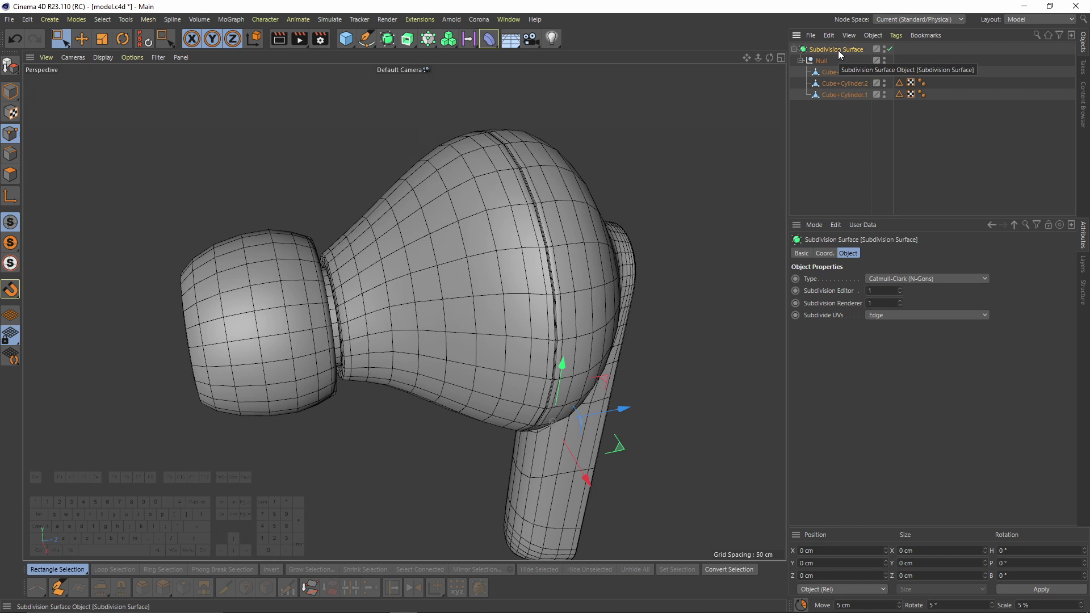
pyautogui.press('c')
pyautogui.keyDown('alt'); pyautogui.moveTo(545, 176); pyautogui.dragTo(465, 190); pyautogui.keyUp('alt')
pyautogui.keyDown('alt'); pyautogui.moveTo(528, 261); pyautogui.dragTo(507, 331); pyautogui.keyUp('alt')
# - Add a cylinder over the housing in the side view and set its orientation to -Z
pyautogui.middleClick(506, 331)
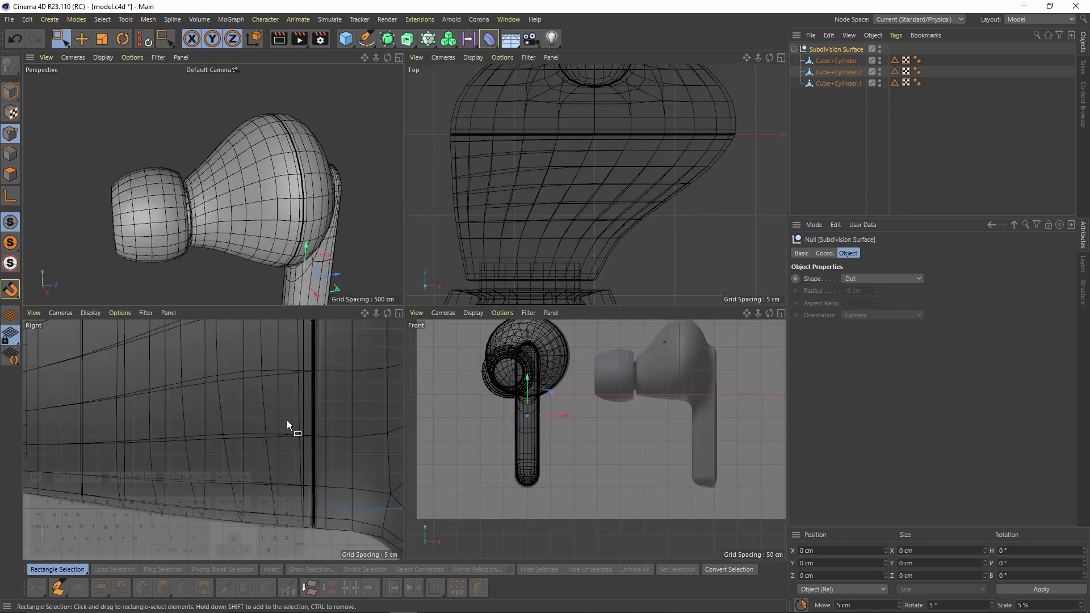
pyautogui.middleClick(287, 425)
pyautogui.scroll(-3, 411, 273)
pyautogui.click(343, 42)
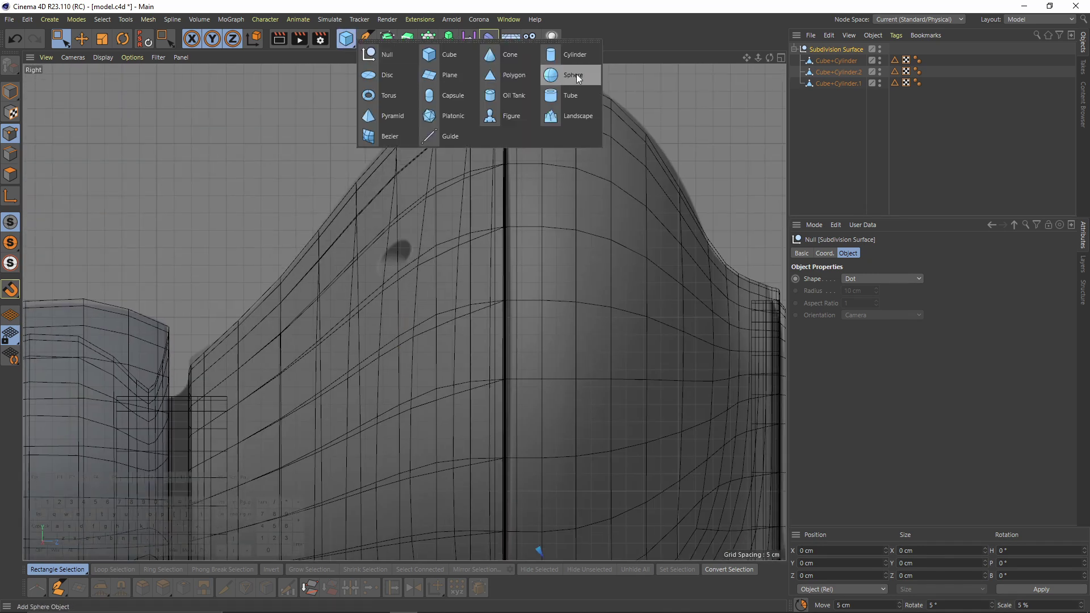
pyautogui.click(578, 56)
pyautogui.scroll(-3, 482, 311)
pyautogui.press('e')
pyautogui.moveTo(509, 417); pyautogui.dragTo(472, 235)
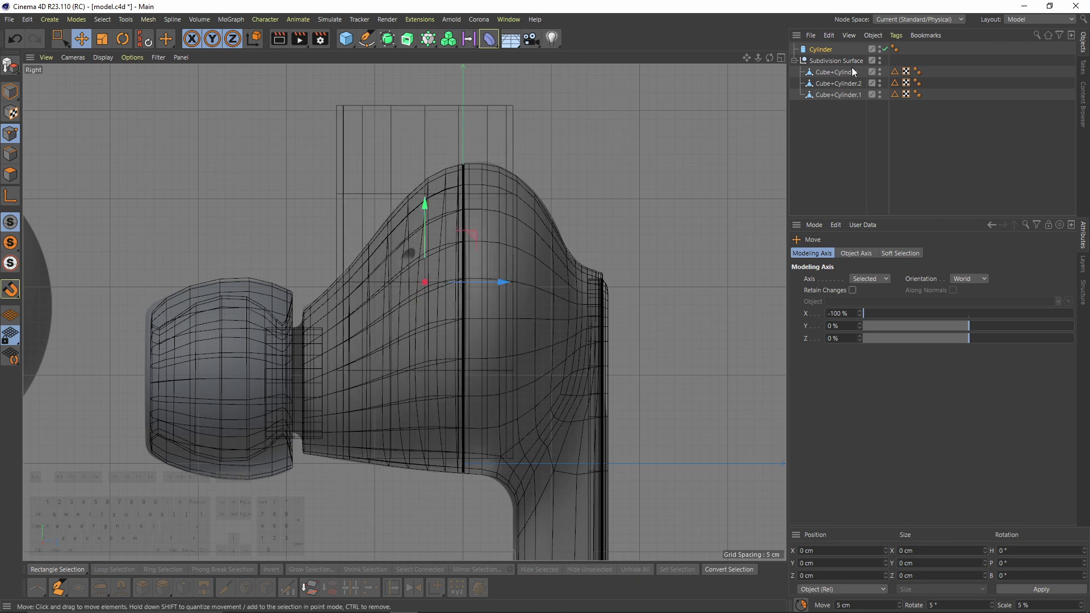
pyautogui.click(821, 50)
pyautogui.click(878, 328)
pyautogui.click(869, 395)
# - Scale the cylinder down and fit it to the small dark hole in the side reference image
pyautogui.scroll(4, 397, 236)
pyautogui.press('t')
pyautogui.moveTo(396, 244); pyautogui.dragTo(306, 382)
pyautogui.scroll(3, 380, 299)
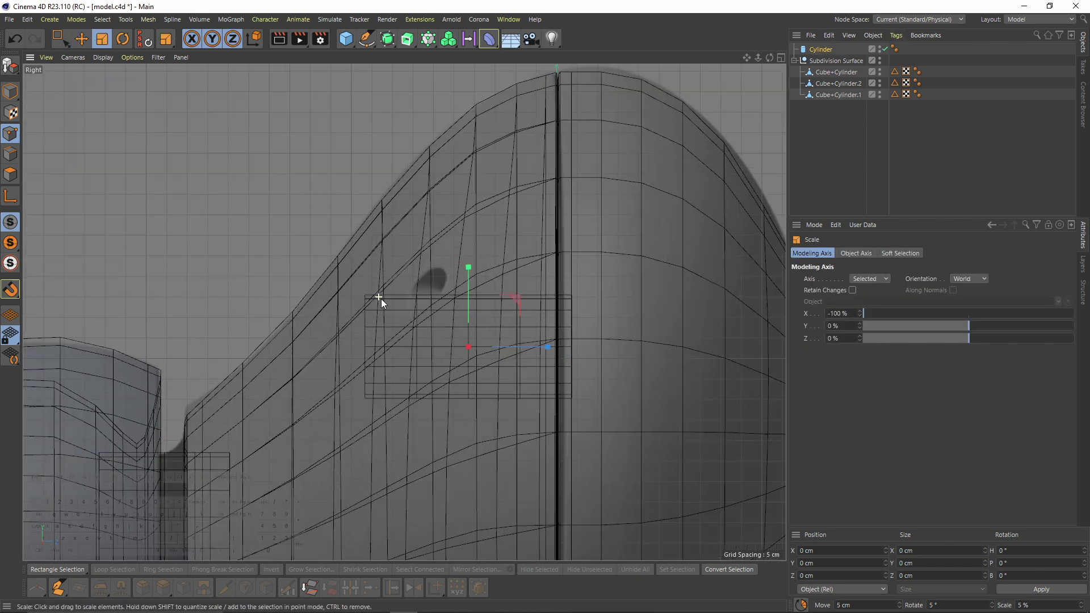
pyautogui.press('e')
pyautogui.moveTo(547, 318); pyautogui.dragTo(391, 395)
pyautogui.press('t')
pyautogui.scroll(3, 450, 258)
pyautogui.press('e')
pyautogui.moveTo(448, 262); pyautogui.dragTo(451, 254)
pyautogui.press('t')
pyautogui.moveTo(620, 358); pyautogui.dragTo(559, 364)
# - Move the cylinder in the perspective view so that it pierces the housing's surface
pyautogui.press('F1')
pyautogui.press('e')
pyautogui.moveTo(479, 205); pyautogui.dragTo(463, 213)
pyautogui.scroll(8, 437, 215)
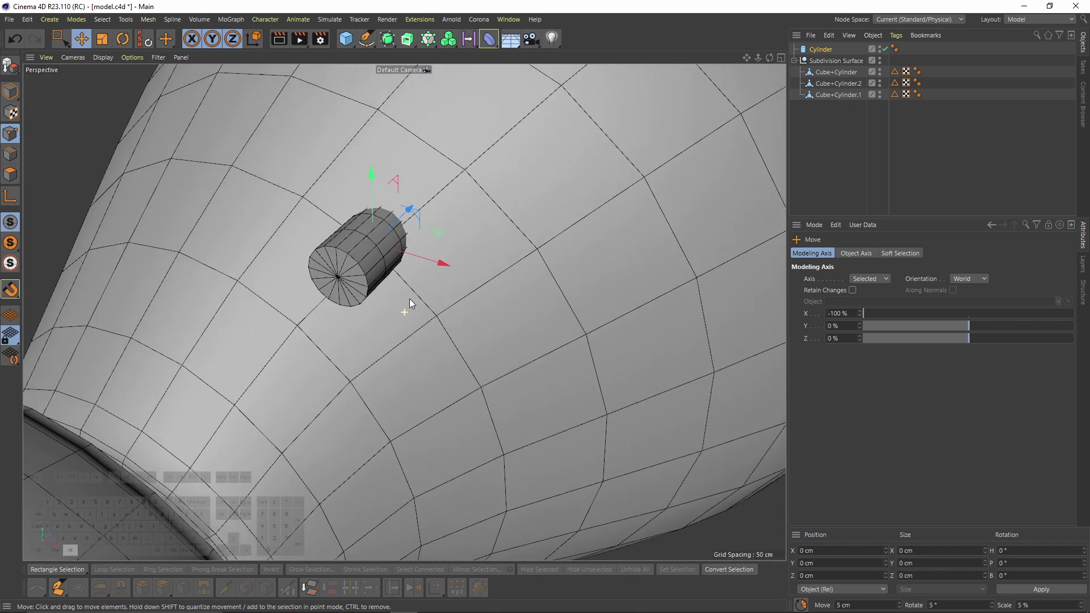
pyautogui.keyDown('alt'); pyautogui.moveTo(410, 299); pyautogui.dragTo(428, 179); pyautogui.keyUp('alt')
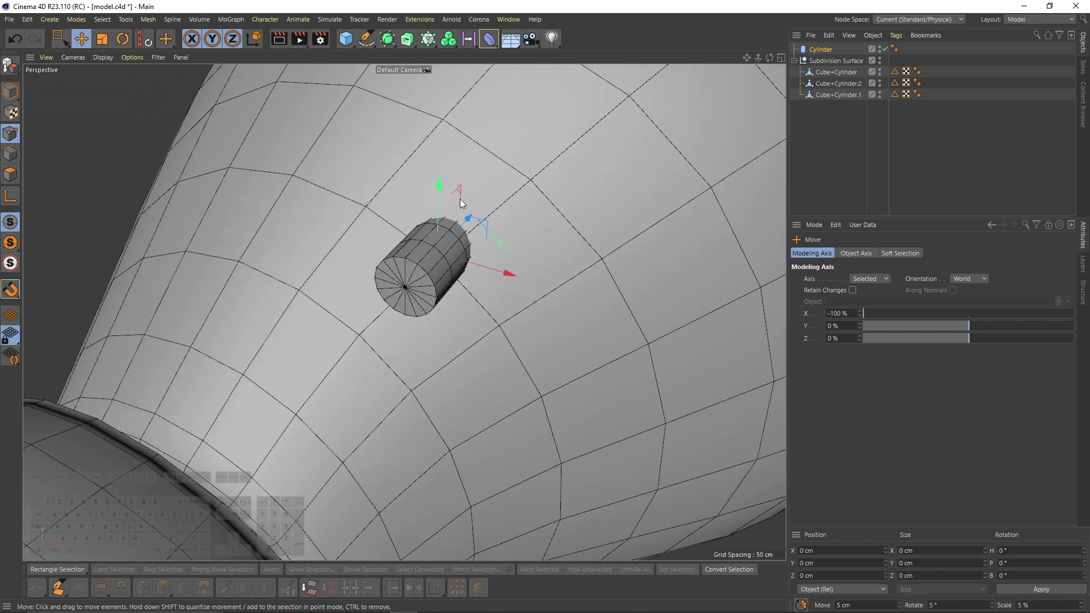
pyautogui.keyDown('alt'); pyautogui.moveTo(454, 222); pyautogui.dragTo(423, 297); pyautogui.keyUp('alt')
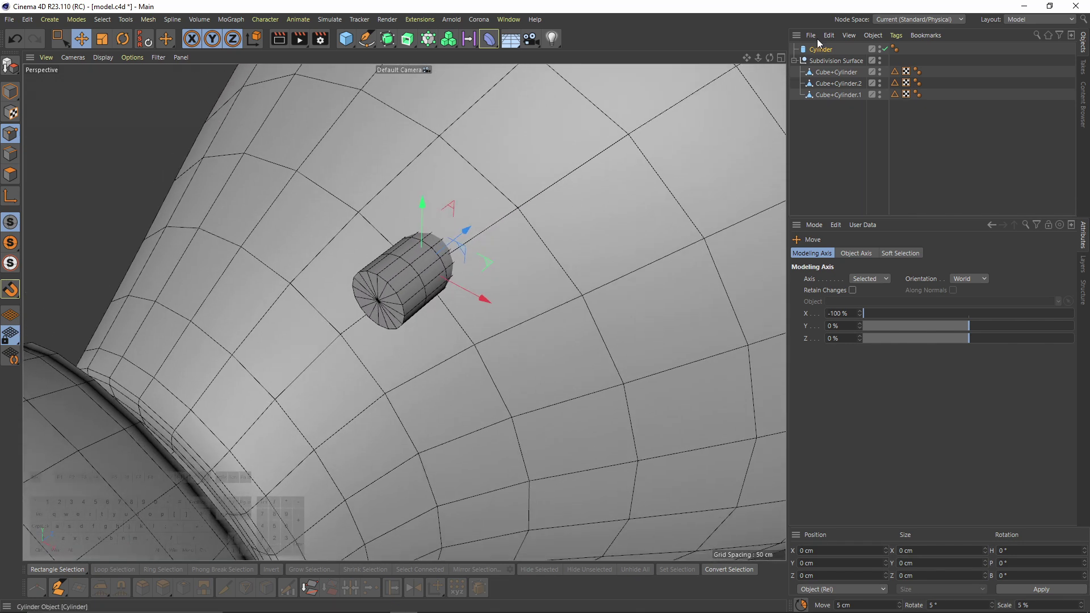
# - Set the cylinder's rotation segments to 8 and height segments to 1
pyautogui.click(823, 50)
pyautogui.doubleClick(865, 317)
pyautogui.write('8')
pyautogui.press('Return')
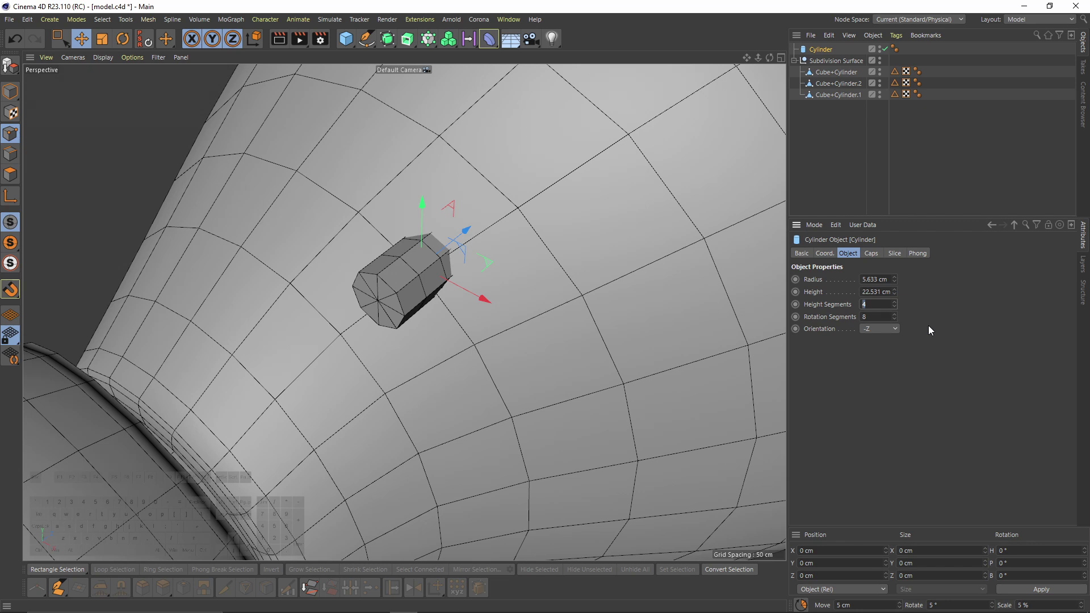
pyautogui.write('1')
pyautogui.press('Return')
pyautogui.keyDown('alt'); pyautogui.moveTo(579, 249); pyautogui.dragTo(551, 309); pyautogui.keyUp('alt')
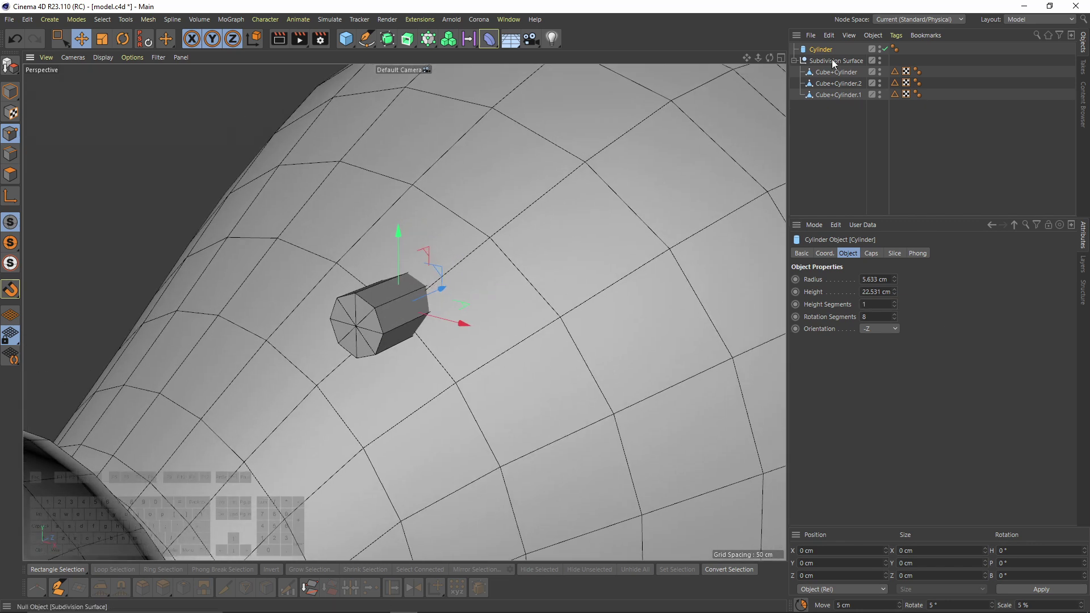
# - Subtract the cylinder from the housing's front part, Cube+Cylinder, with a Boole set to A subtract B
pyautogui.moveTo(834, 72); pyautogui.dragTo(829, 83)
pyautogui.keyDown('alt'); pyautogui.moveTo(457, 217); pyautogui.dragTo(420, 253, button='right'); pyautogui.keyUp('alt')
pyautogui.keyDown('alt'); pyautogui.moveTo(420, 254); pyautogui.dragTo(362, 272, button='middle'); pyautogui.keyUp('alt')
pyautogui.keyDown('alt'); pyautogui.moveTo(388, 38); pyautogui.dragTo(442, 118); pyautogui.keyUp('alt')
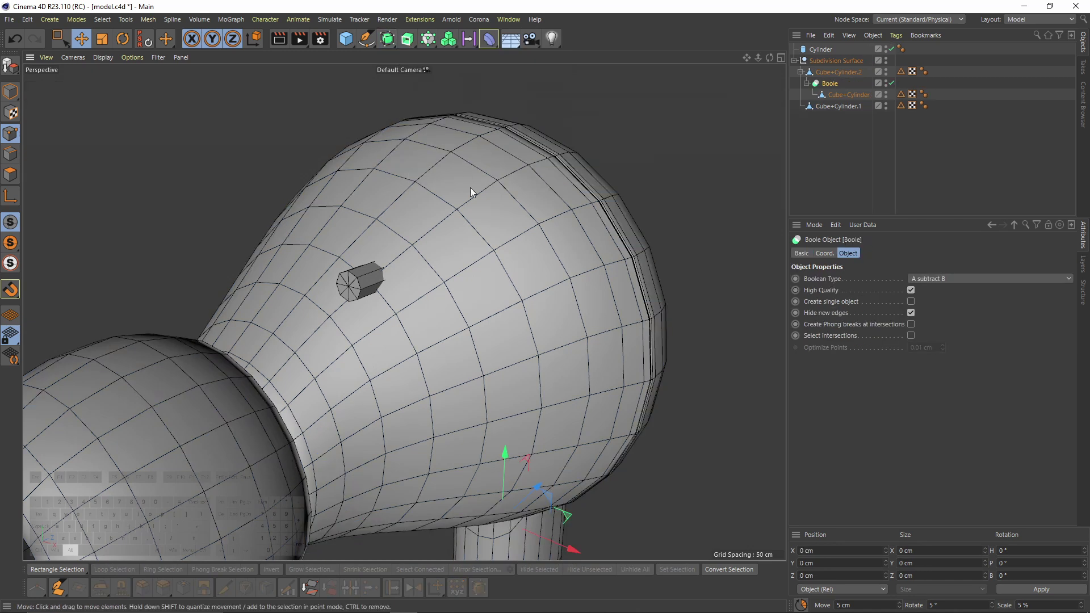
pyautogui.keyDown('alt'); pyautogui.moveTo(519, 205); pyautogui.dragTo(513, 234); pyautogui.keyUp('alt')
pyautogui.moveTo(821, 49); pyautogui.dragTo(844, 100)
pyautogui.keyDown('alt'); pyautogui.moveTo(625, 213); pyautogui.dragTo(545, 192); pyautogui.keyUp('alt')
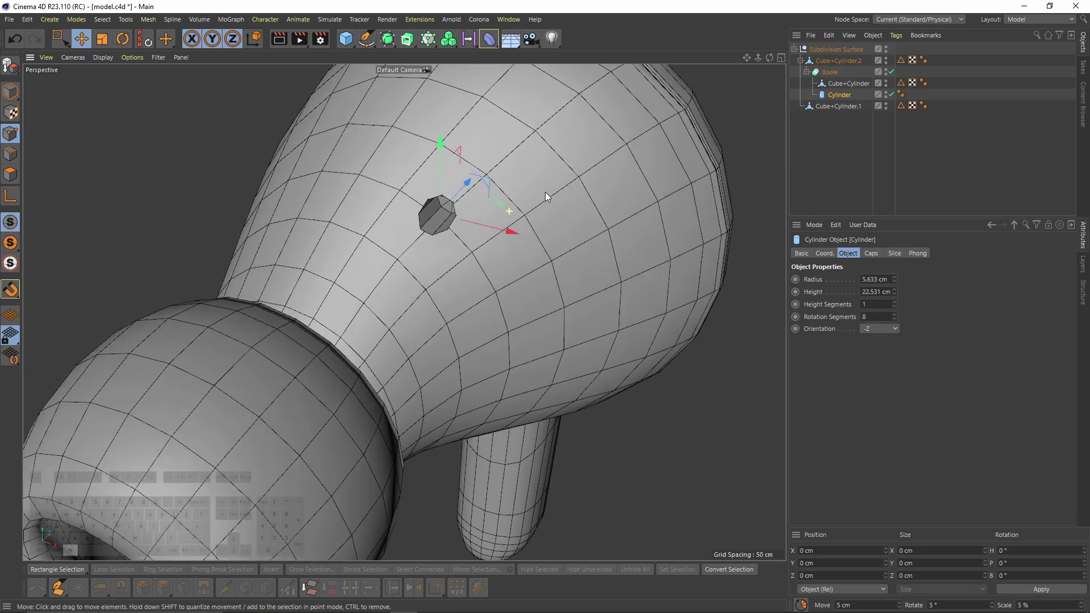
pyautogui.keyDown('alt'); pyautogui.moveTo(545, 192); pyautogui.dragTo(856, 101, button='right'); pyautogui.keyUp('alt')
# - Bake the Boole into an editable mesh with Create single object enabled and move it above Cube+Cylinder.2
pyautogui.click(829, 72)
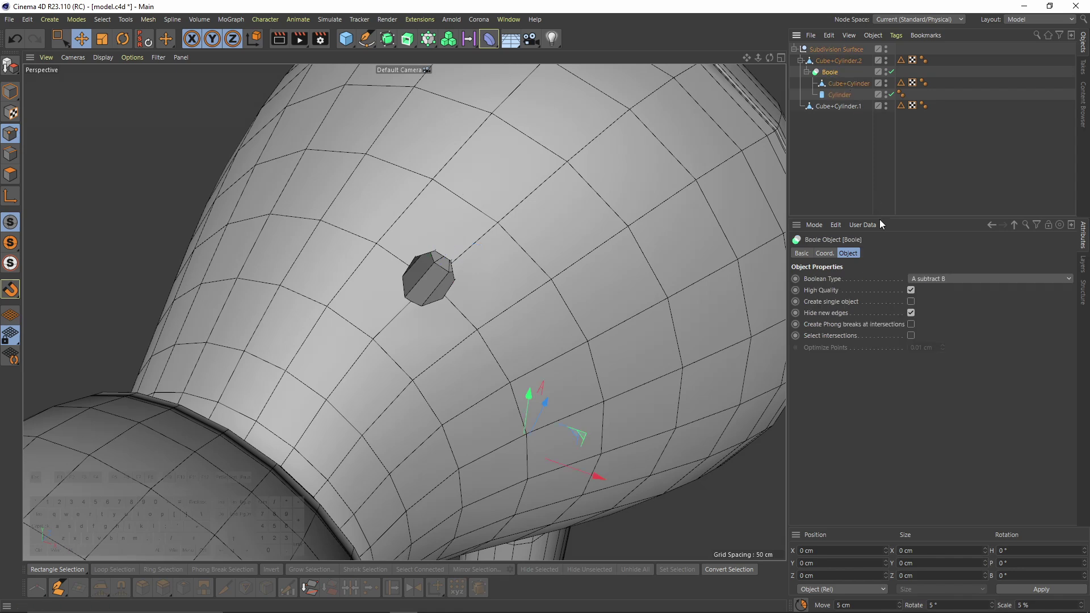
pyautogui.click(910, 301)
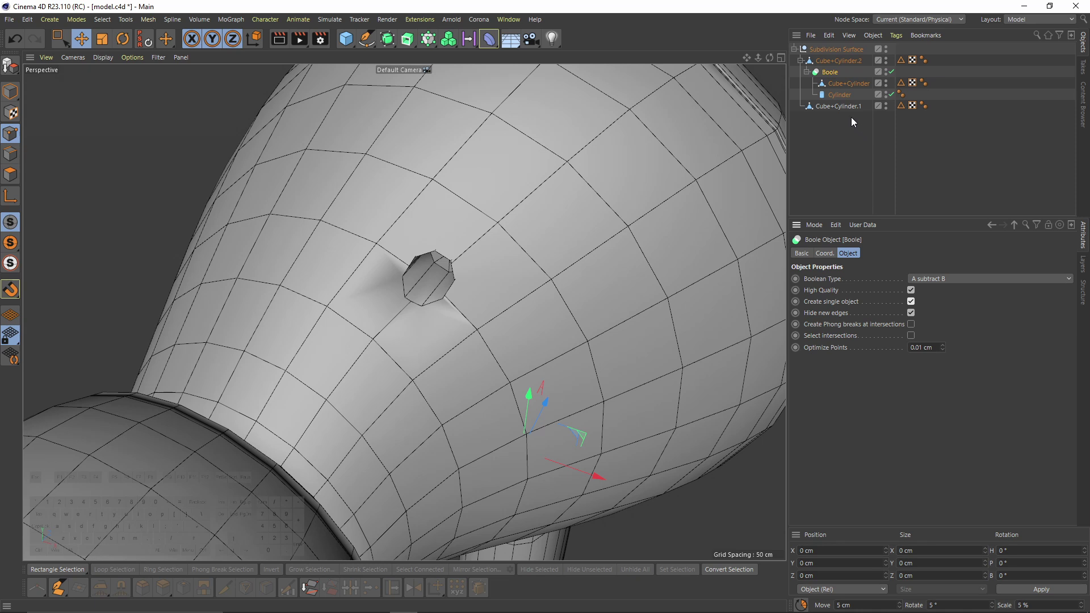
pyautogui.press('c')
pyautogui.moveTo(824, 73); pyautogui.dragTo(829, 60)
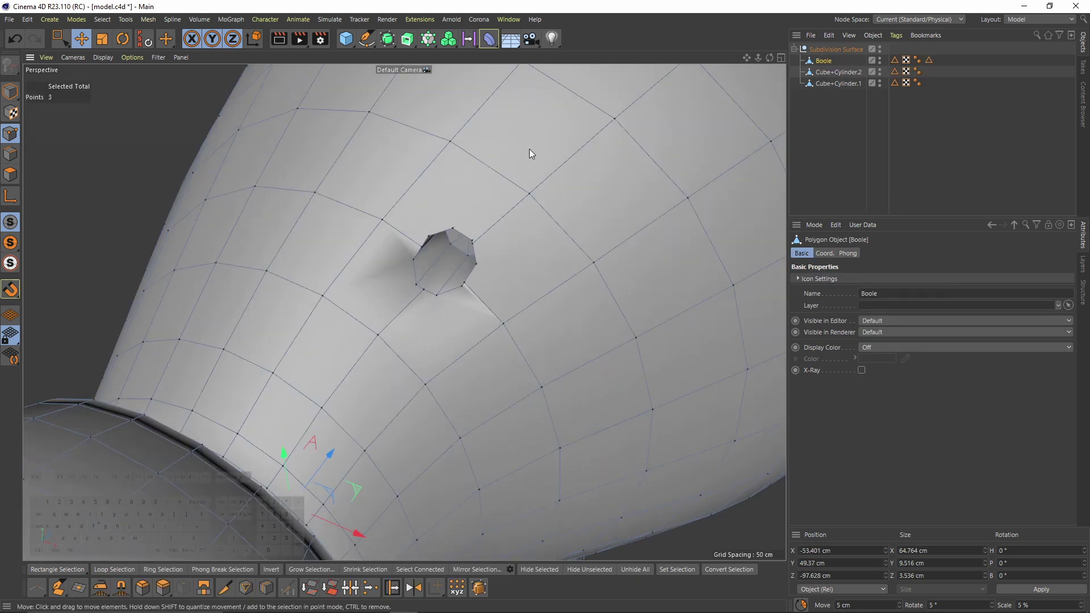
# - Slide the surplus points around the hole's rim to clean up its topology
pyautogui.rightClick(529, 149)
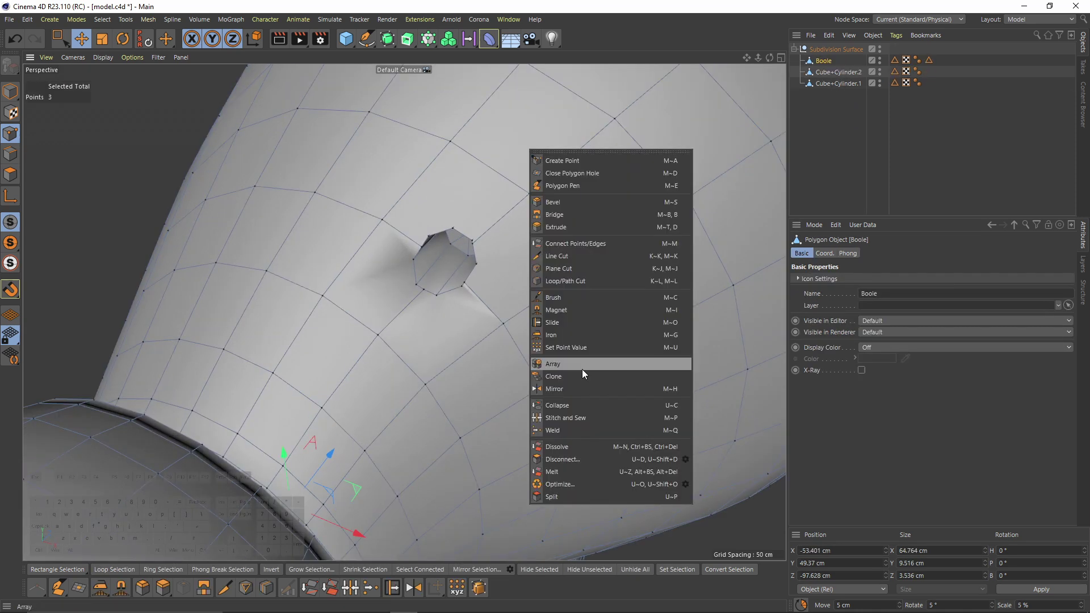
pyautogui.click(565, 323)
pyautogui.scroll(6, 468, 199)
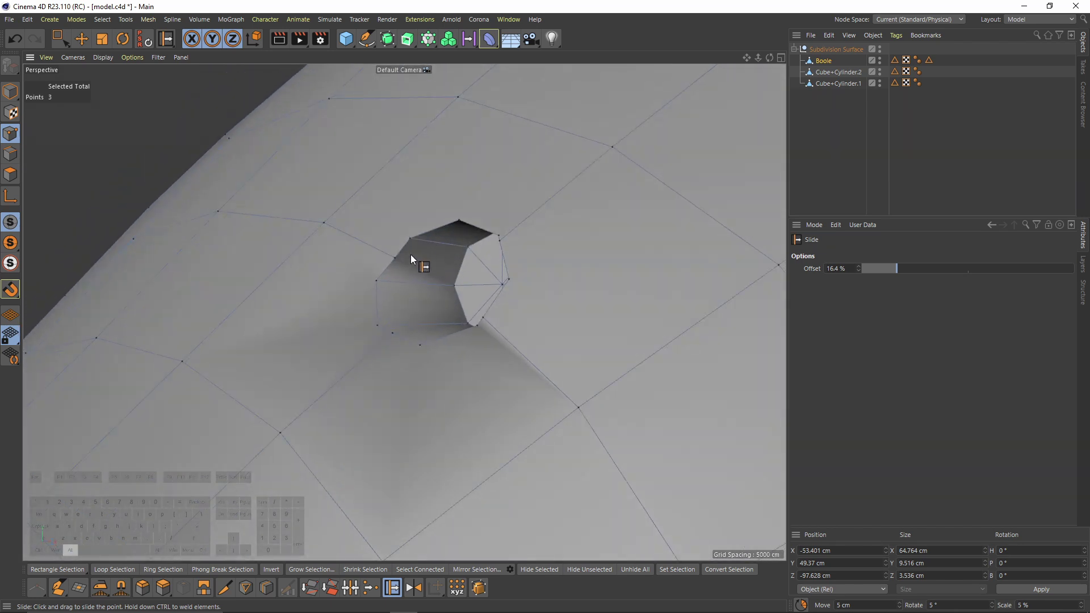
pyautogui.keyDown('alt'); pyautogui.moveTo(407, 247); pyautogui.dragTo(543, 245); pyautogui.keyUp('alt')
pyautogui.keyDown('alt'); pyautogui.moveTo(549, 308); pyautogui.dragTo(556, 325); pyautogui.keyUp('alt')
pyautogui.keyDown('alt'); pyautogui.moveTo(530, 399); pyautogui.dragTo(418, 359); pyautogui.keyUp('alt')
pyautogui.scroll(-3, 433, 311)
# - Connect the hole's rim points to the surrounding mesh points with four line cuts
pyautogui.rightClick(551, 220)
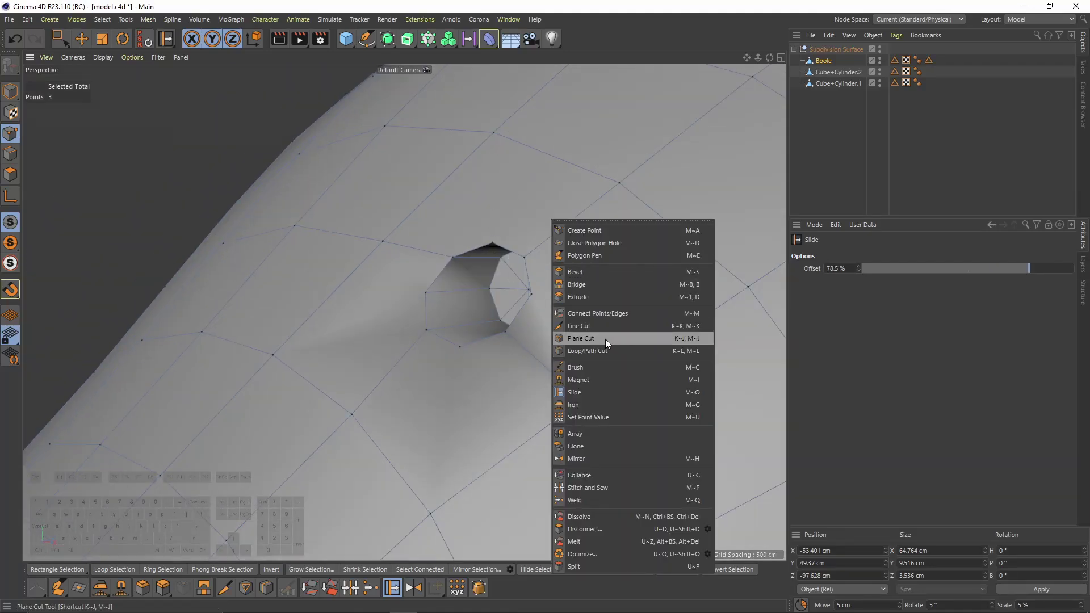
pyautogui.click(583, 325)
pyautogui.click(492, 243)
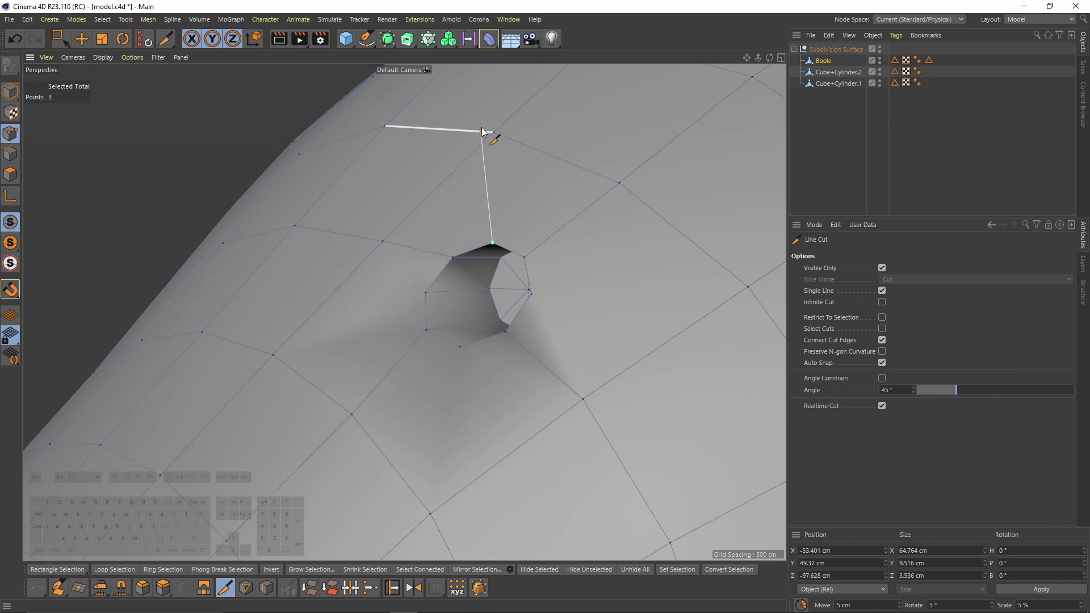
pyautogui.click(492, 132)
pyautogui.keyDown('alt'); pyautogui.moveTo(533, 239); pyautogui.dragTo(497, 305); pyautogui.keyUp('alt')
pyautogui.click(531, 295)
pyautogui.click(731, 287)
pyautogui.click(506, 286)
pyautogui.click(483, 437)
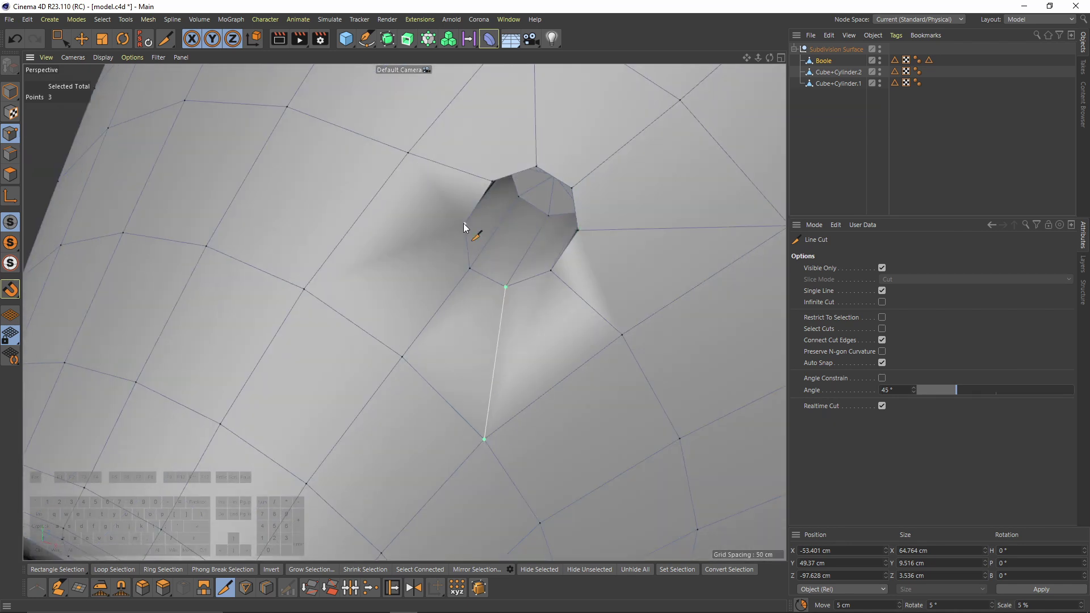
pyautogui.click(464, 223)
pyautogui.click(305, 289)
# - Clone the hole's rim edge loop with Edge Slide to add support loops around the rim
pyautogui.press('e')
pyautogui.keyDown('alt'); pyautogui.moveTo(328, 296); pyautogui.dragTo(401, 243); pyautogui.keyUp('alt')
pyautogui.rightClick(401, 243)
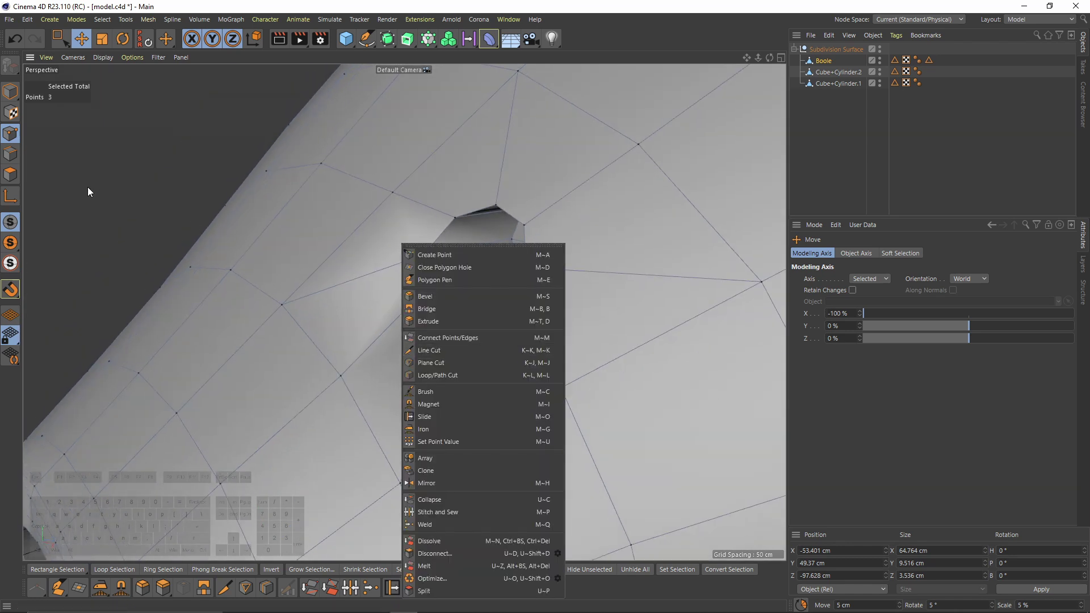
pyautogui.click(10, 153)
pyautogui.rightClick(541, 301)
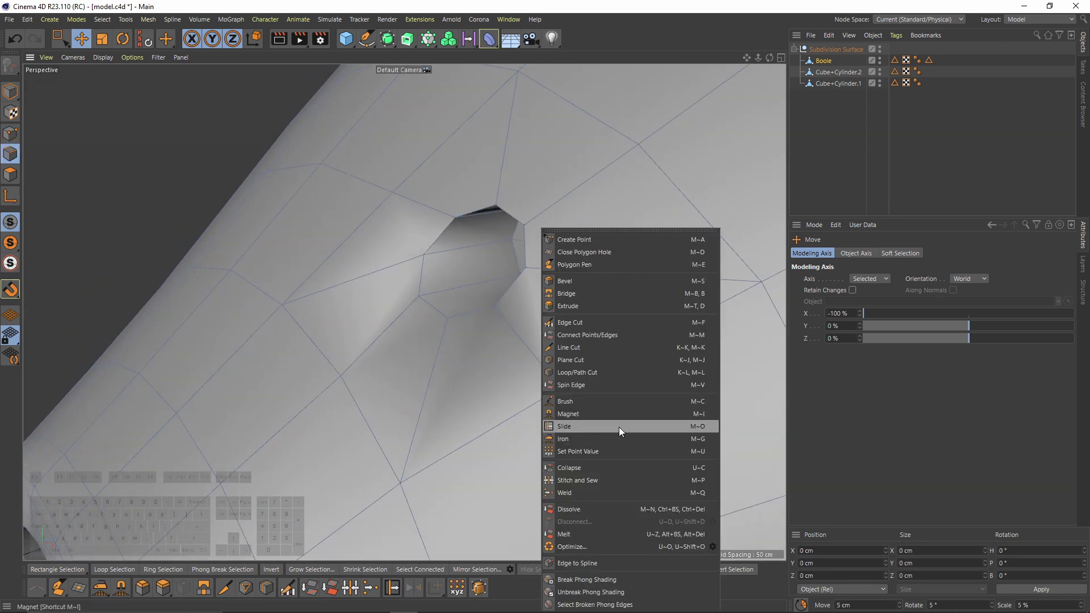
pyautogui.click(579, 414)
pyautogui.scroll(2, 413, 264)
pyautogui.rightClick(526, 289)
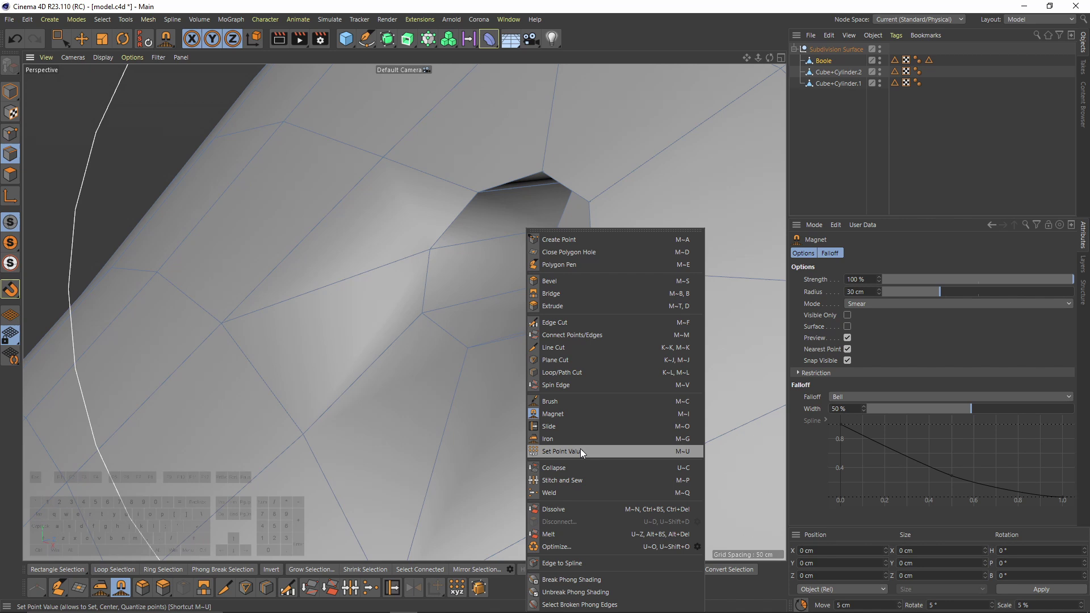
pyautogui.click(561, 427)
pyautogui.doubleClick(448, 223)
pyautogui.scroll(2, 442, 230)
pyautogui.moveTo(430, 231)
pyautogui.keyDown('ctrl'); pyautogui.mouseDown()
pyautogui.moveTo(419, 231)
pyautogui.moveTo(444, 230)
pyautogui.mouseUp(); pyautogui.keyUp('ctrl')
pyautogui.doubleClick(427, 226)
# - Add a support loop by edge-sliding the loop at the hole's inner end with an offset of -0.675 cm
pyautogui.keyDown('alt'); pyautogui.moveTo(510, 276); pyautogui.dragTo(583, 213); pyautogui.keyUp('alt')
pyautogui.doubleClick(584, 214)
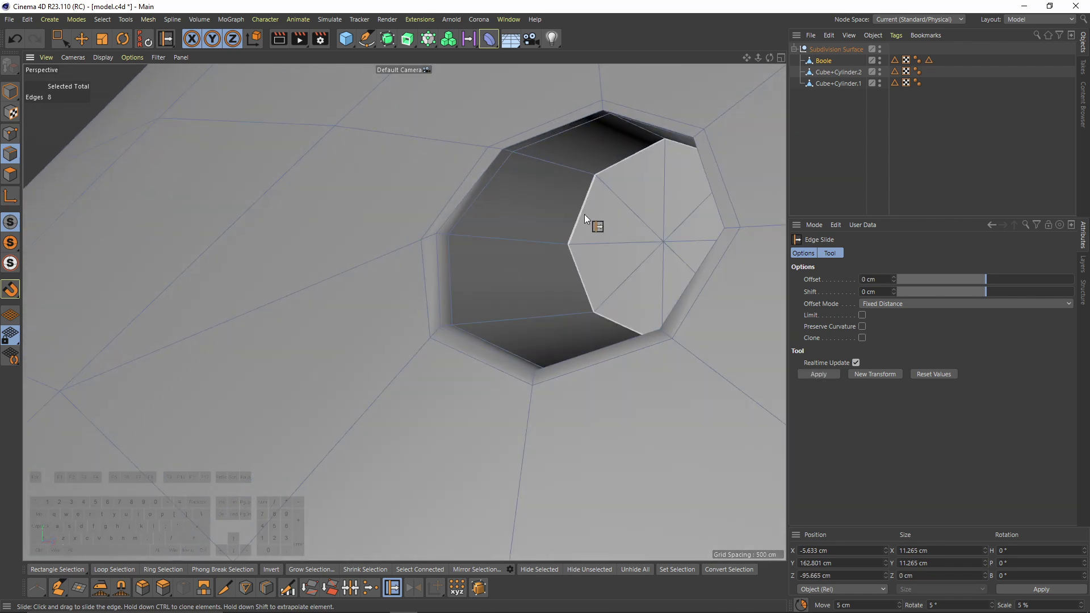
pyautogui.moveTo(692, 220)
pyautogui.keyDown('alt'); pyautogui.mouseDown()
pyautogui.moveTo(618, 164)
pyautogui.moveTo(625, 179)
pyautogui.mouseUp(); pyautogui.keyUp('alt')
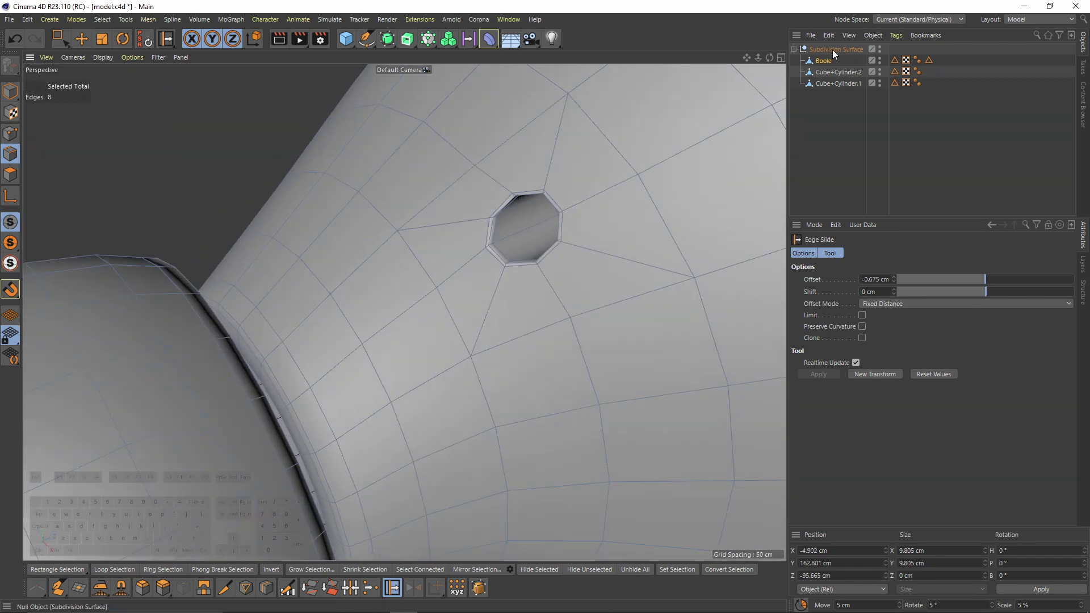
# - Place the earbud group under a new Subdivision Surface and display Gouraud shading without lines
pyautogui.click(833, 50)
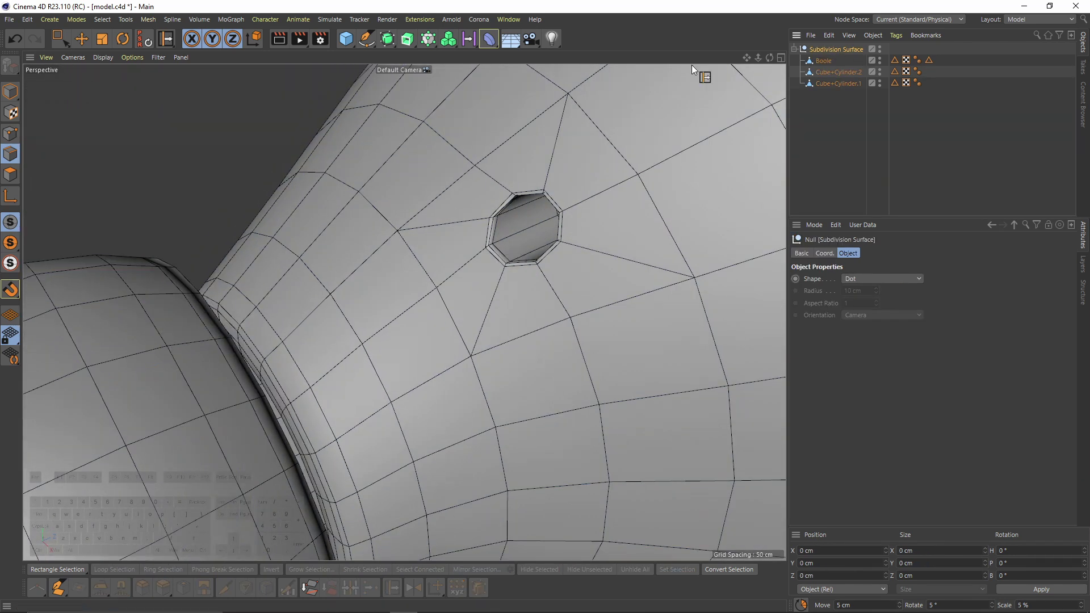
pyautogui.keyDown('alt'); pyautogui.click(387, 38); pyautogui.keyUp('alt')
pyautogui.press('n')
pyautogui.press('a')
pyautogui.scroll(-3, 458, 208)
pyautogui.keyDown('alt'); pyautogui.moveTo(494, 220); pyautogui.dragTo(524, 233); pyautogui.keyUp('alt')
pyautogui.scroll(3, 454, 192)
# - Undo and redo the smoothing to compare the hole's mesh with its smoothed result
pyautogui.hotkey('ctrl', 'z')
pyautogui.press('n')
pyautogui.press('b')
pyautogui.hotkey('ctrl', 'y')
pyautogui.hotkey('ctrl', 'y')
pyautogui.hotkey('ctrl', 'y')
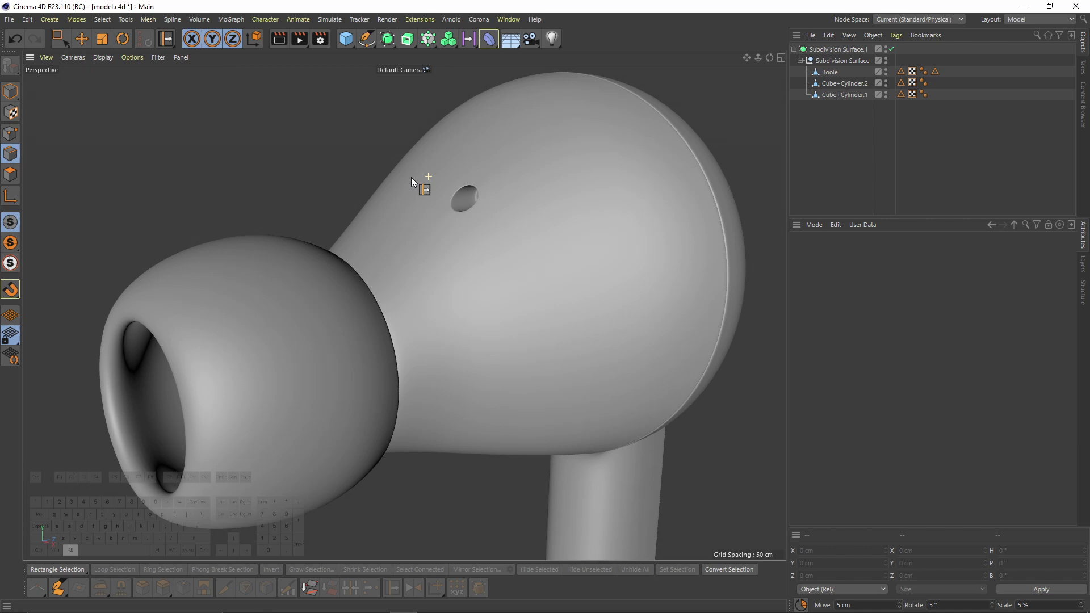
pyautogui.keyDown('alt'); pyautogui.moveTo(411, 177); pyautogui.dragTo(408, 196); pyautogui.keyUp('alt')
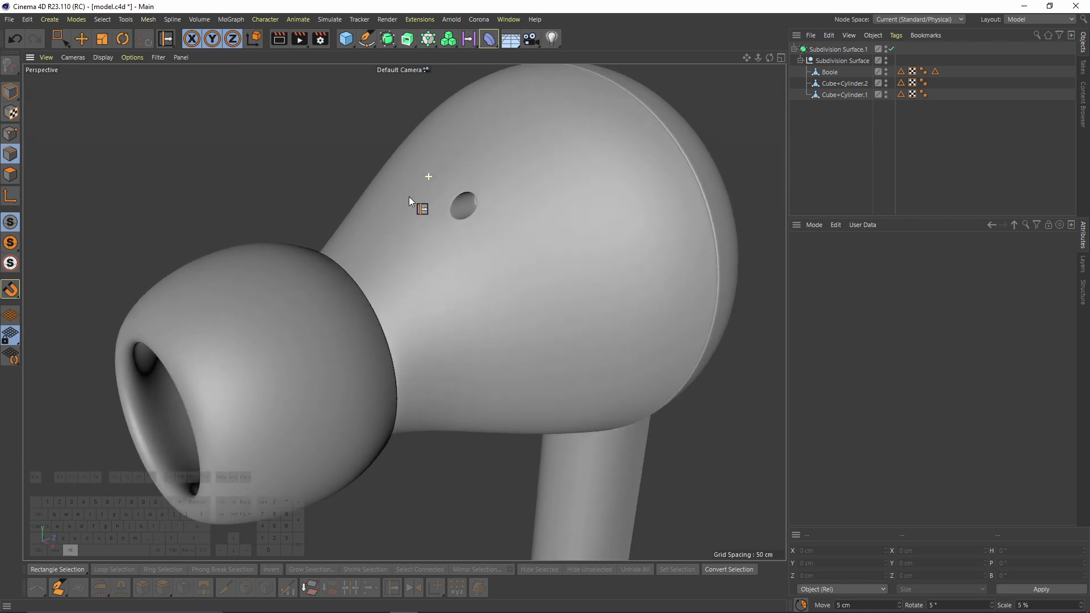
# - Examine the smoothed earbud's ear tip, housing and stem from several sides
pyautogui.keyDown('alt'); pyautogui.moveTo(486, 139); pyautogui.dragTo(448, 145); pyautogui.keyUp('alt')
pyautogui.keyDown('alt'); pyautogui.moveTo(448, 161); pyautogui.dragTo(496, 250, button='right'); pyautogui.keyUp('alt')
pyautogui.keyDown('alt'); pyautogui.moveTo(486, 183); pyautogui.dragTo(523, 168); pyautogui.keyUp('alt')
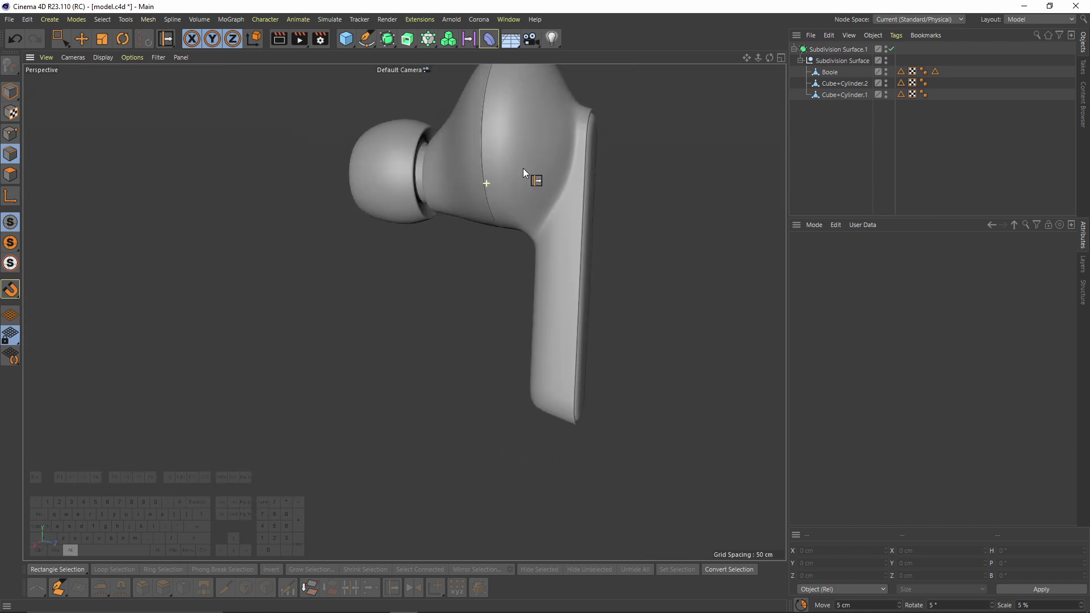
pyautogui.keyDown('alt'); pyautogui.moveTo(538, 267); pyautogui.dragTo(500, 298); pyautogui.keyUp('alt')
pyautogui.keyDown('alt'); pyautogui.moveTo(403, 311); pyautogui.dragTo(469, 242); pyautogui.keyUp('alt')
pyautogui.keyDown('alt'); pyautogui.moveTo(469, 242); pyautogui.dragTo(550, 240, button='right'); pyautogui.keyUp('alt')
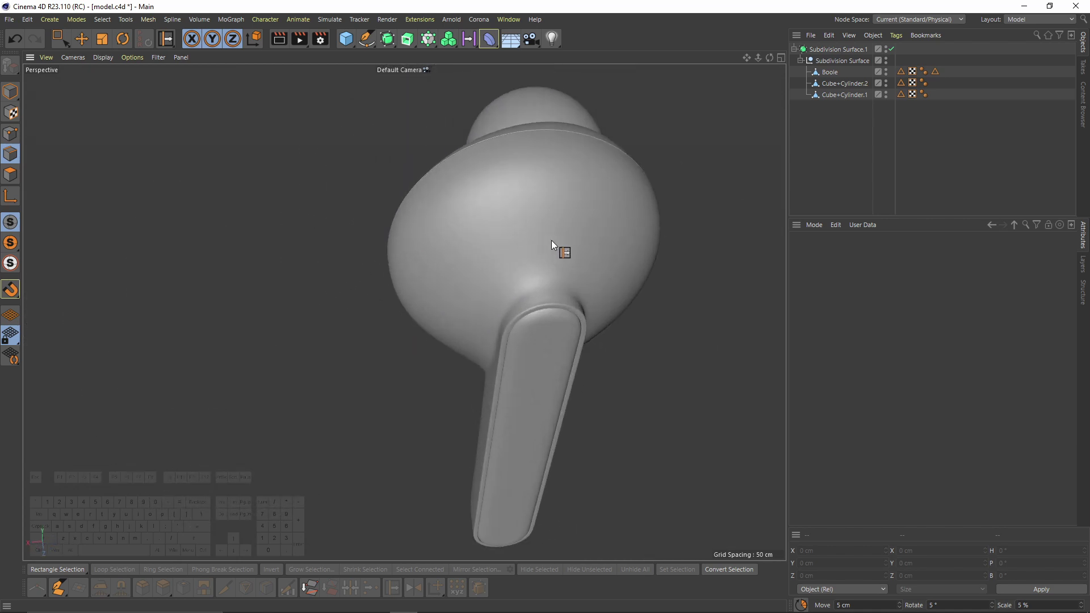
# - Display Gouraud shading with lines and disable the outer Subdivision Surface to expose the base mesh
pyautogui.press('n')
pyautogui.press('b')
pyautogui.scroll(2, 551, 248)
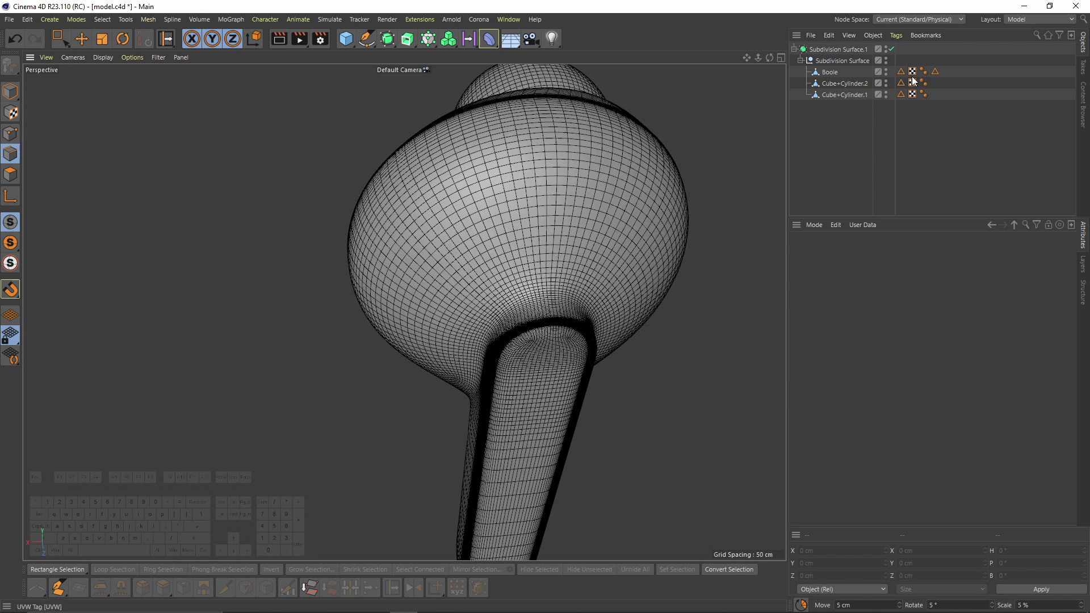
pyautogui.click(891, 49)
# - Check the earbud against the front reference image and inspect its unsmoothed mesh around the stem, housing and sensor hole
pyautogui.middleClick(431, 315)
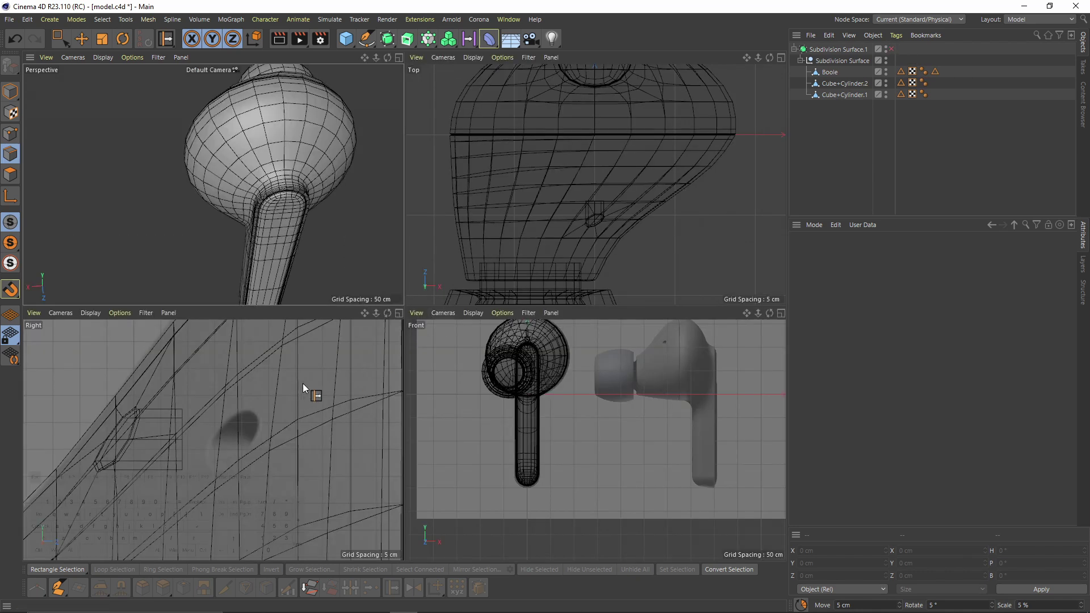
pyautogui.middleClick(464, 377)
pyautogui.scroll(8, 405, 356)
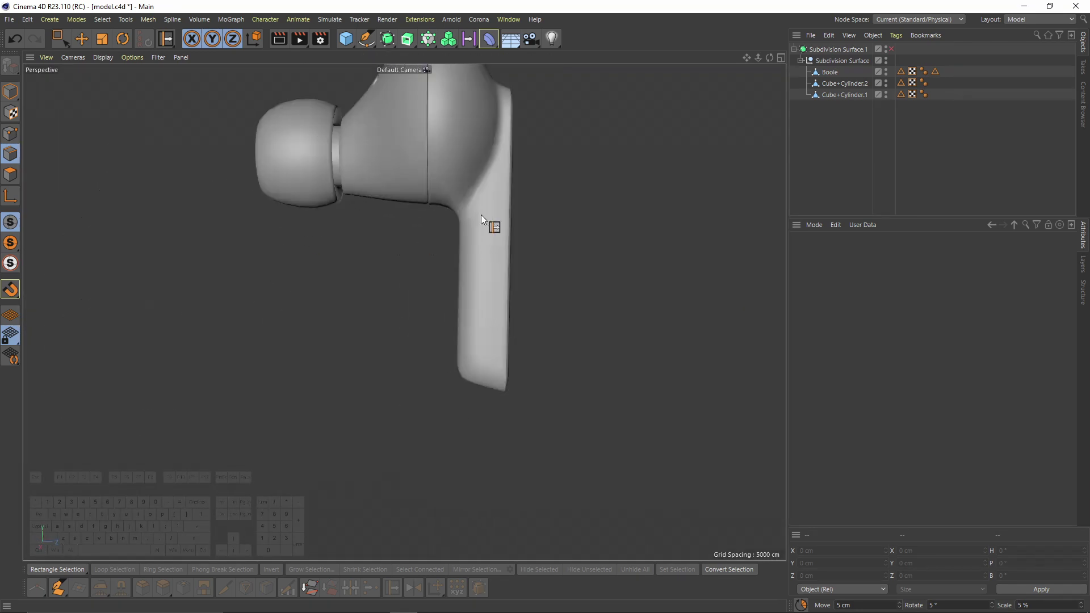
pyautogui.keyDown('alt'); pyautogui.moveTo(484, 258); pyautogui.dragTo(421, 241); pyautogui.keyUp('alt')
pyautogui.keyDown('alt'); pyautogui.moveTo(511, 280); pyautogui.dragTo(551, 305); pyautogui.keyUp('alt')
pyautogui.keyDown('alt'); pyautogui.moveTo(462, 248); pyautogui.dragTo(398, 267); pyautogui.keyUp('alt')
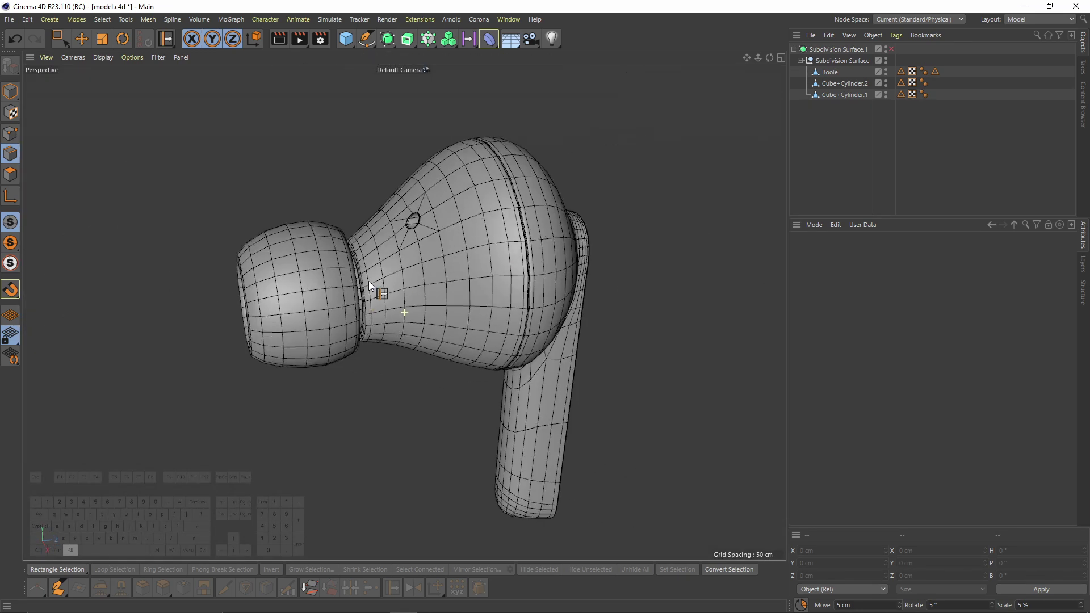